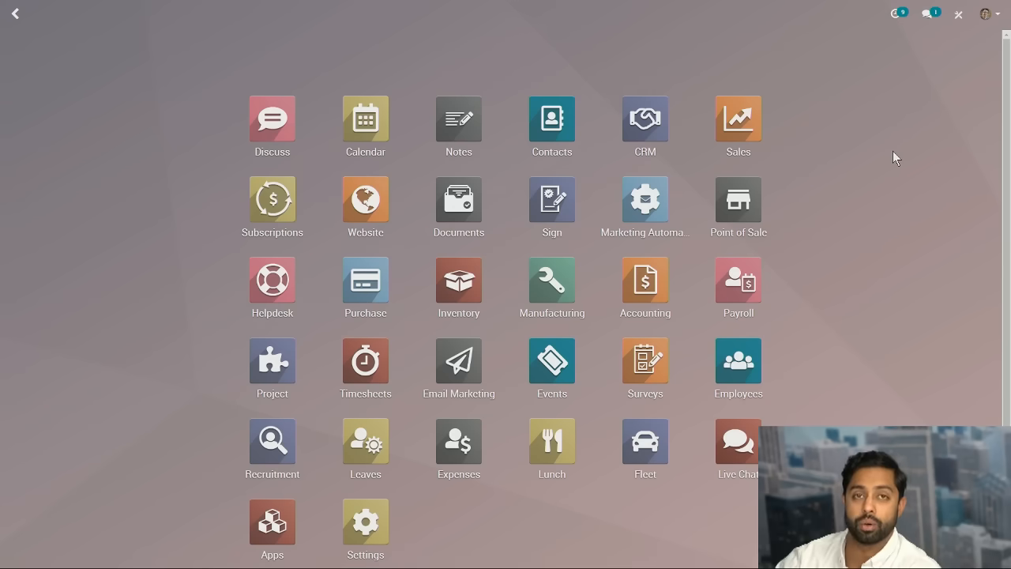
# Step: Open the Accounting app from the Odoo home screen
pyautogui.scroll(-1, 893, 151)
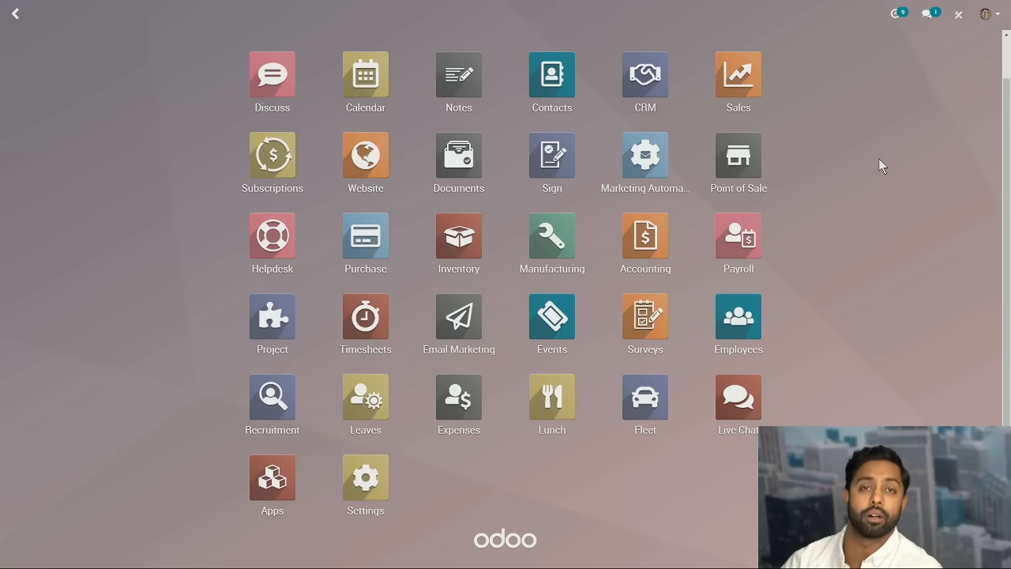
pyautogui.scroll(1, 870, 173)
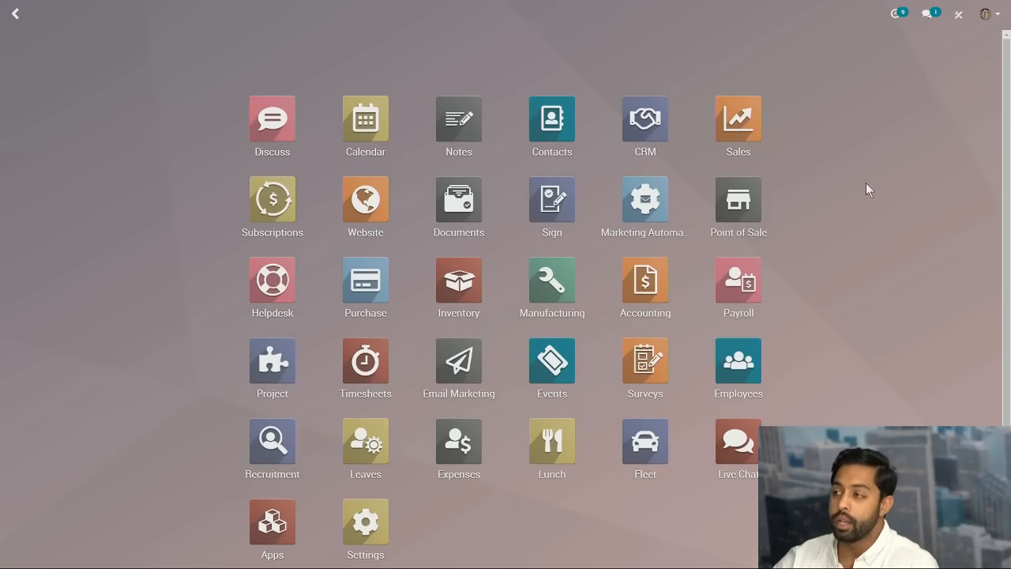
pyautogui.click(648, 284)
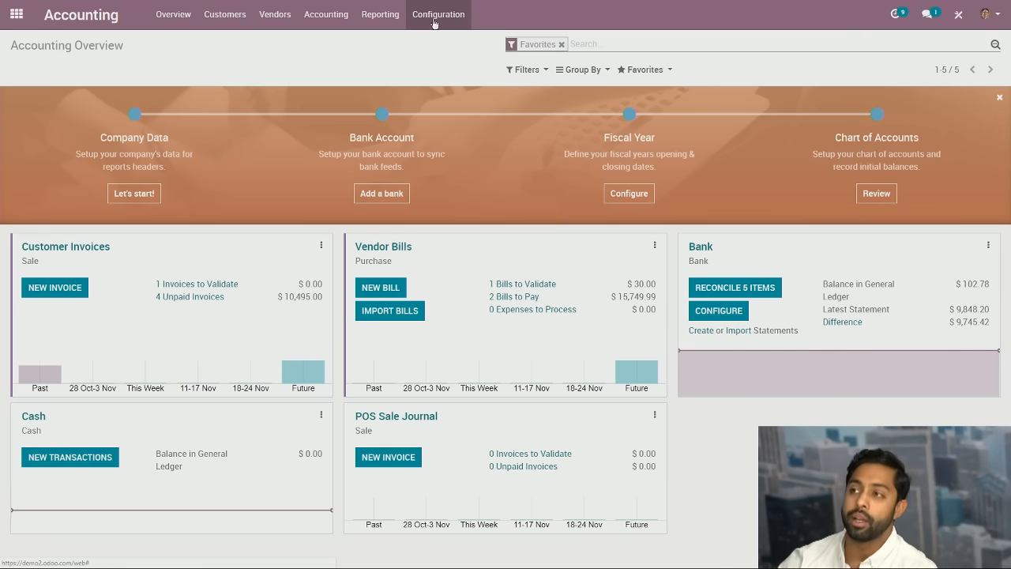
pyautogui.click(239, 22)
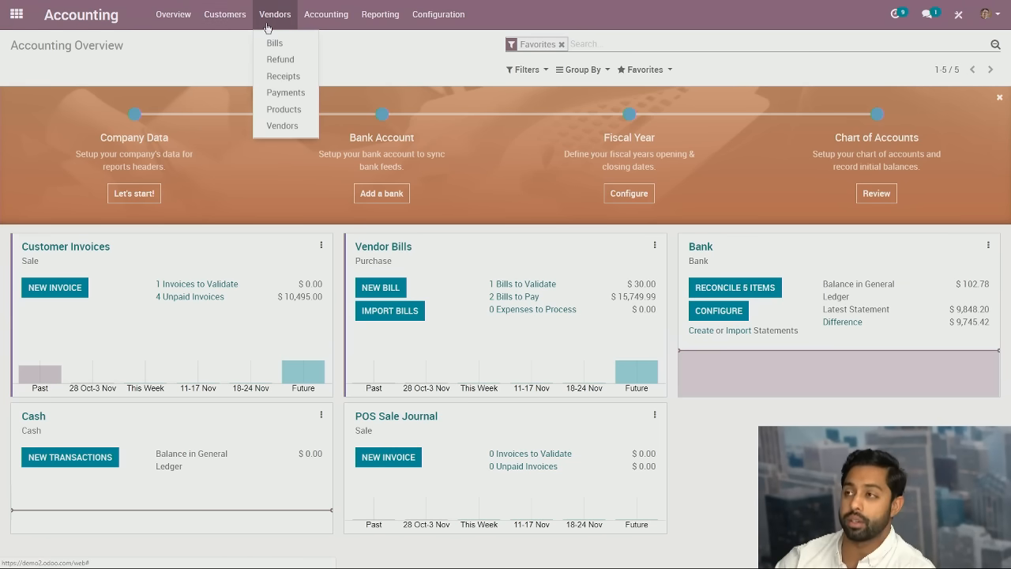
pyautogui.moveTo(313, 24)
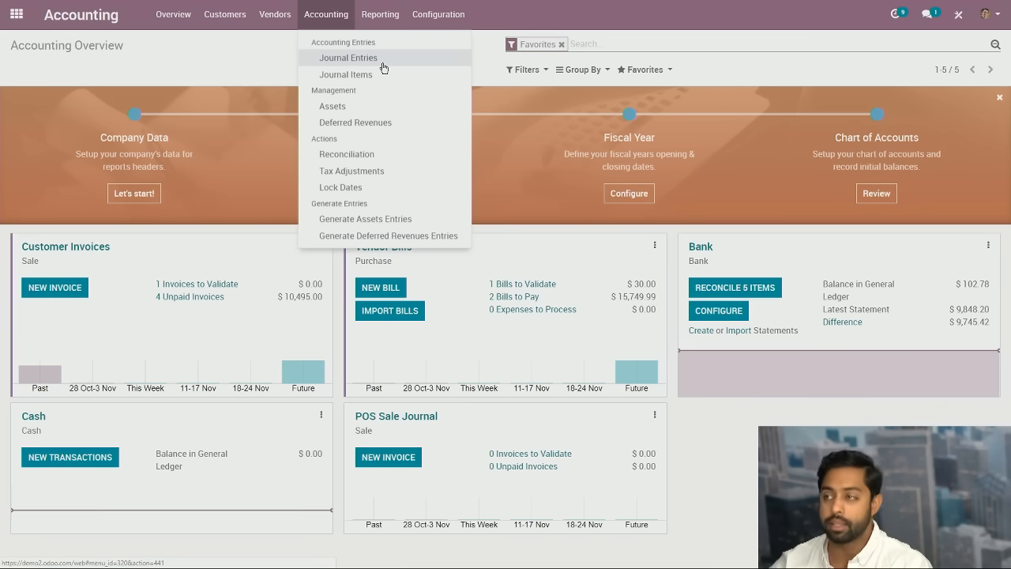
pyautogui.moveTo(395, 21)
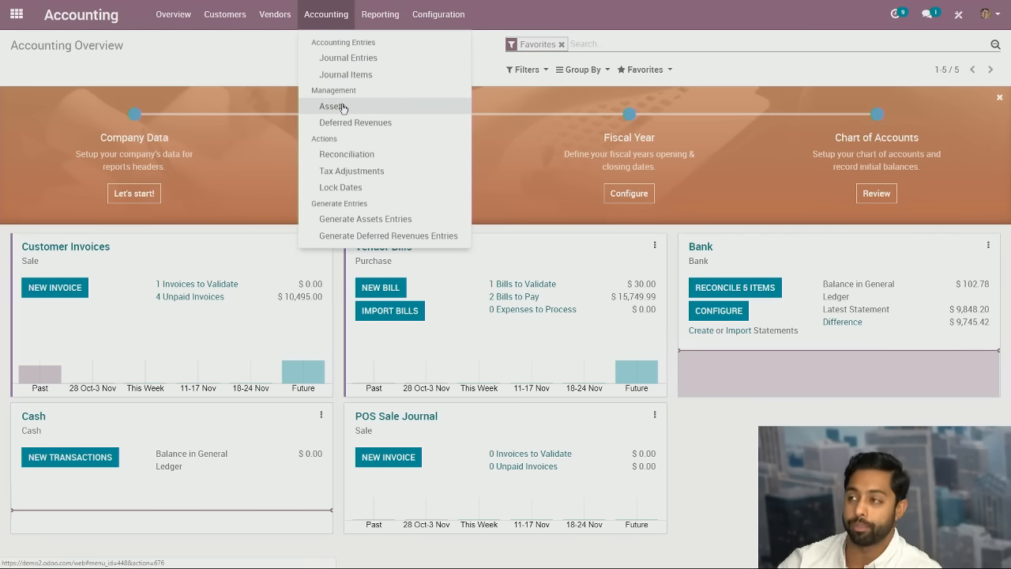
pyautogui.click(324, 26)
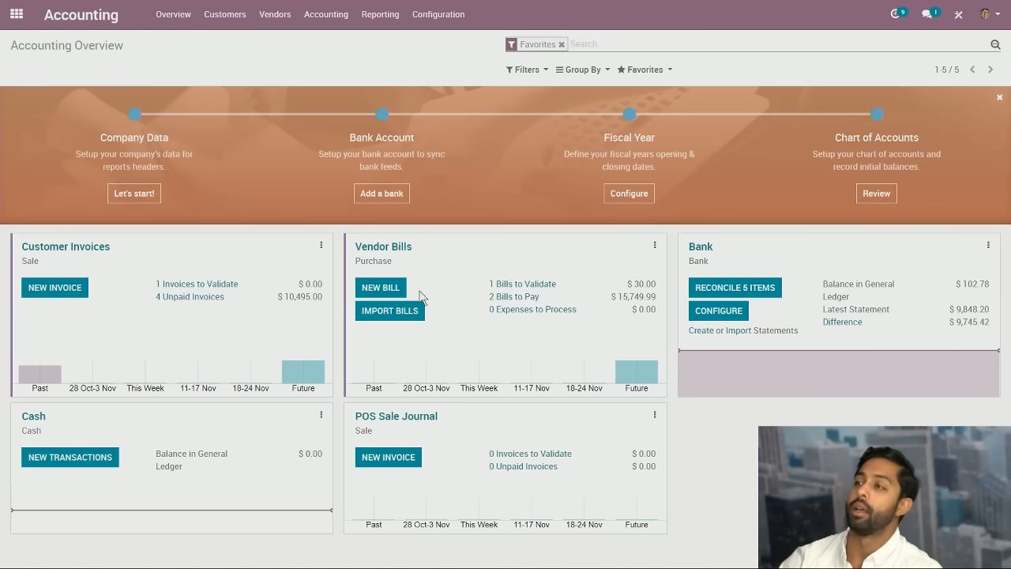
# Step: Go to the Assets list in Accounting and create a new asset named Computers
pyautogui.click(335, 12)
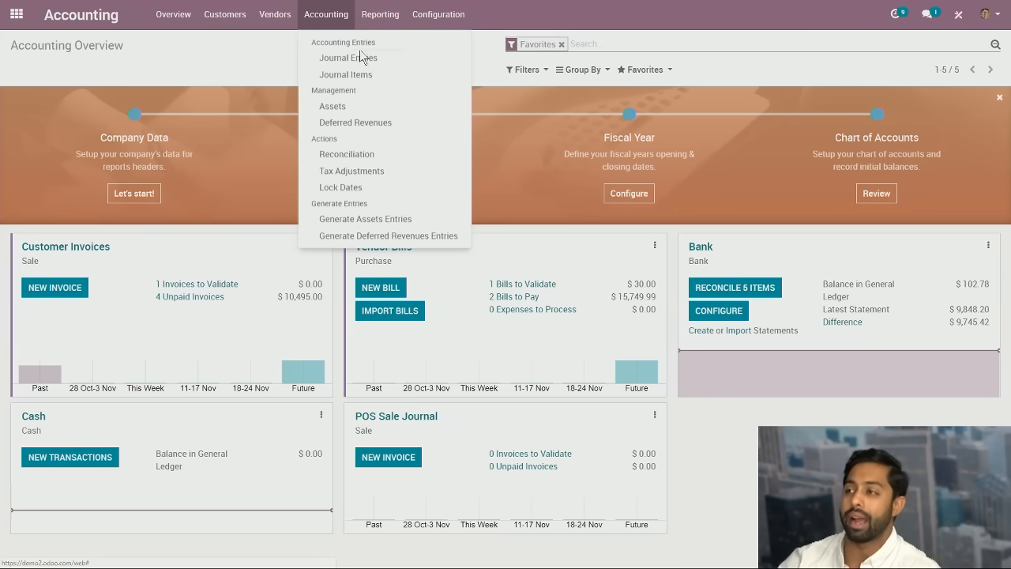
pyautogui.click(385, 107)
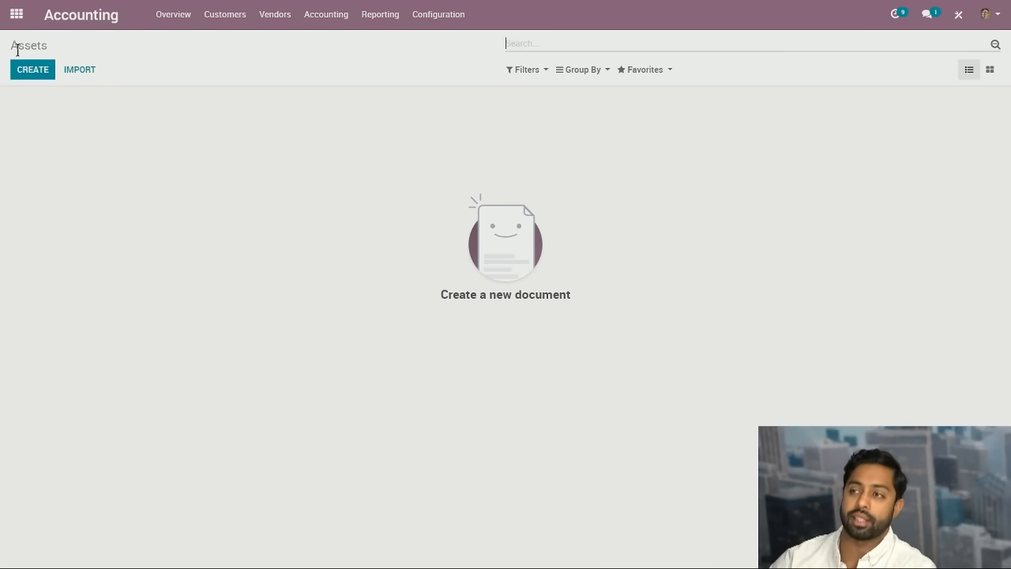
pyautogui.click(42, 71)
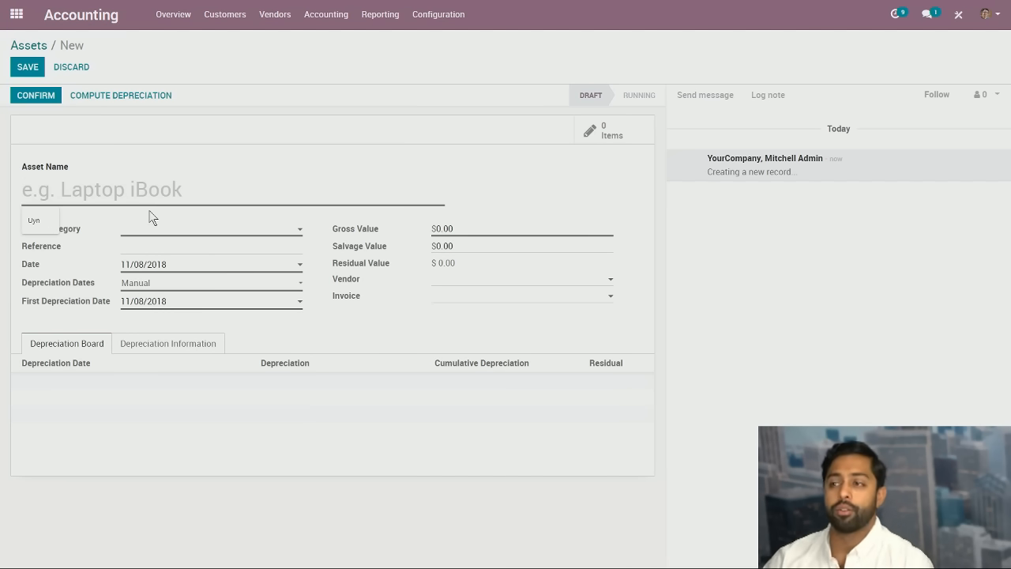
pyautogui.write('Computers')
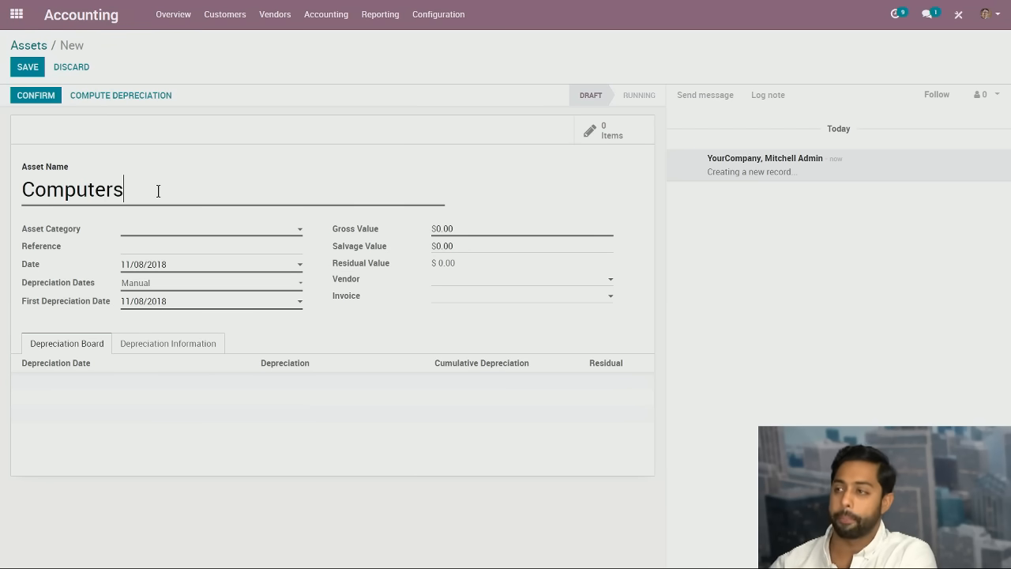
# Step: Start a new asset category for the asset and enter Computers as its asset type
pyautogui.click(196, 236)
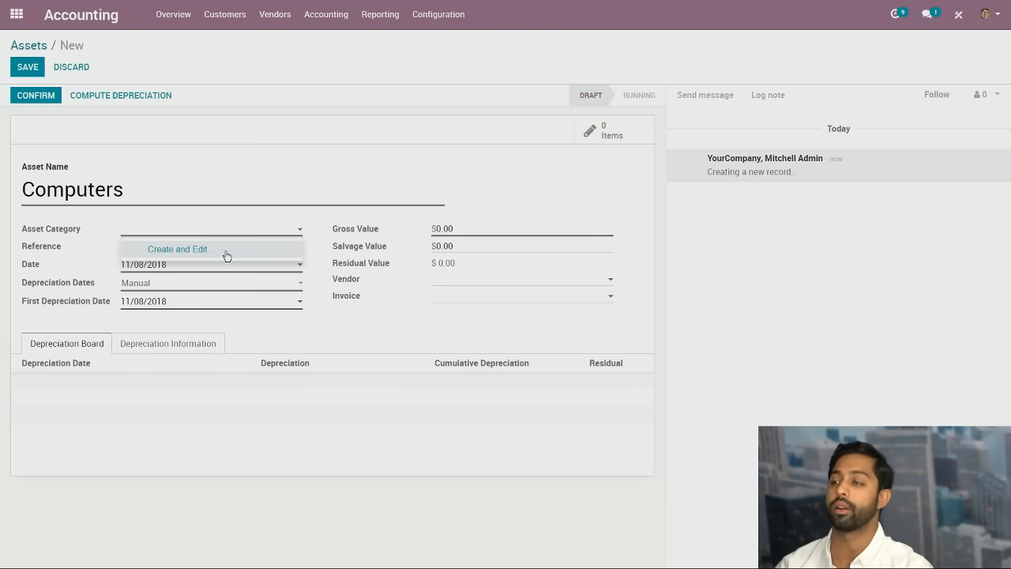
pyautogui.click(225, 249)
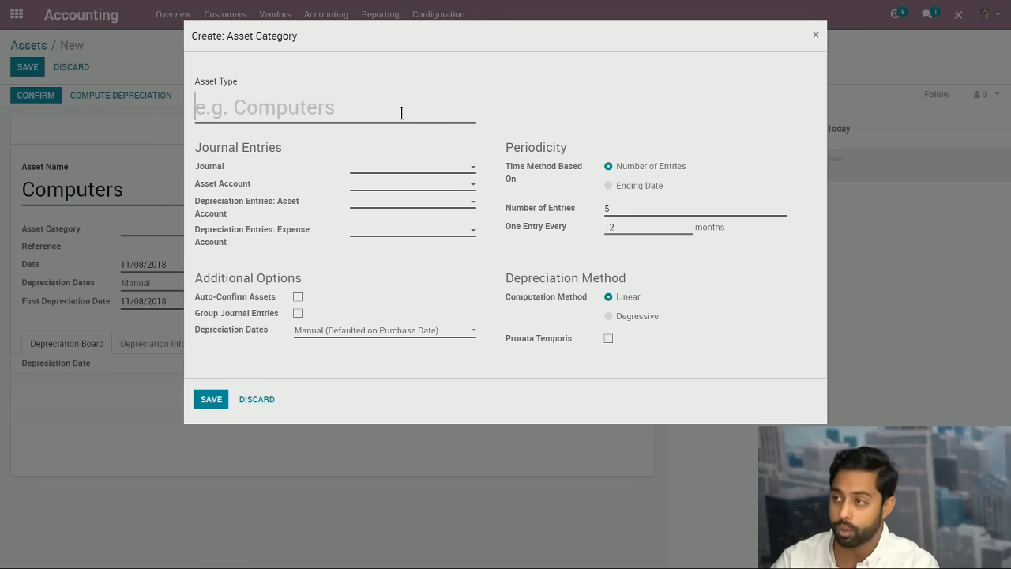
pyautogui.write('Computers')
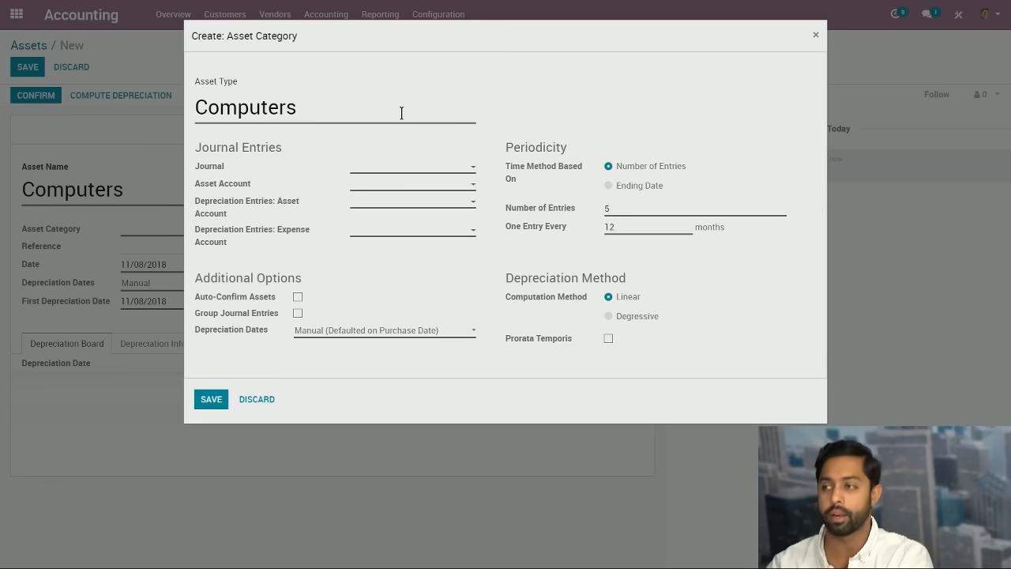
# Step: Set the category's journal to Customer Invoices (USD), both asset accounts to 101000 Current Assets and the depreciation expense account to 220000 Expenses
pyautogui.click(399, 169)
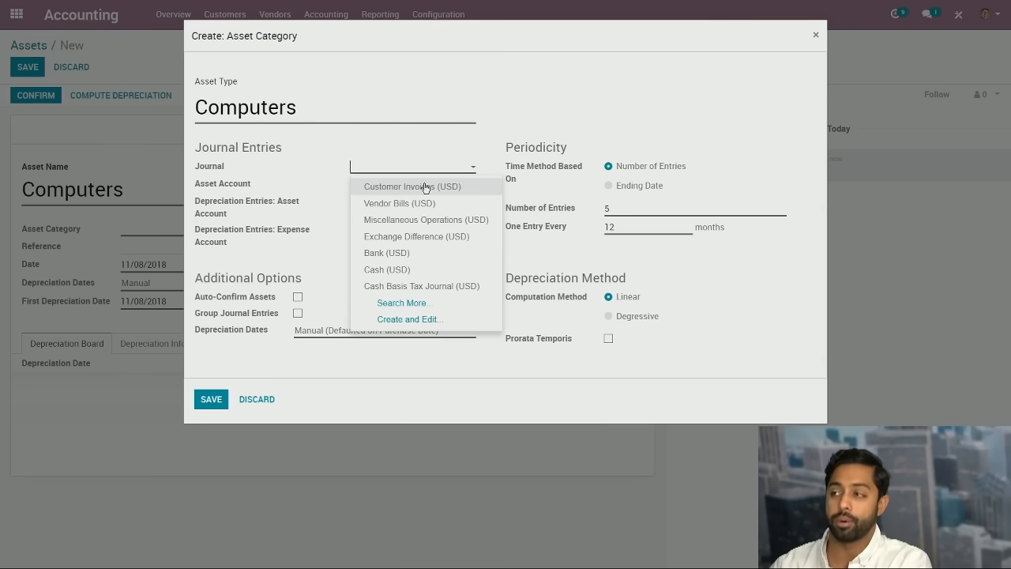
pyautogui.click(426, 189)
pyautogui.click(416, 185)
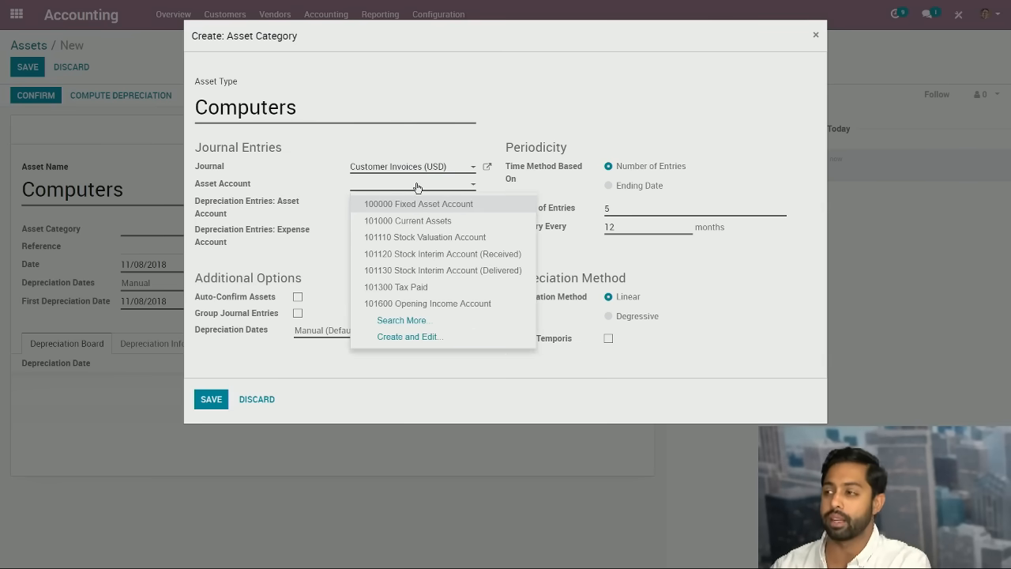
pyautogui.click(444, 224)
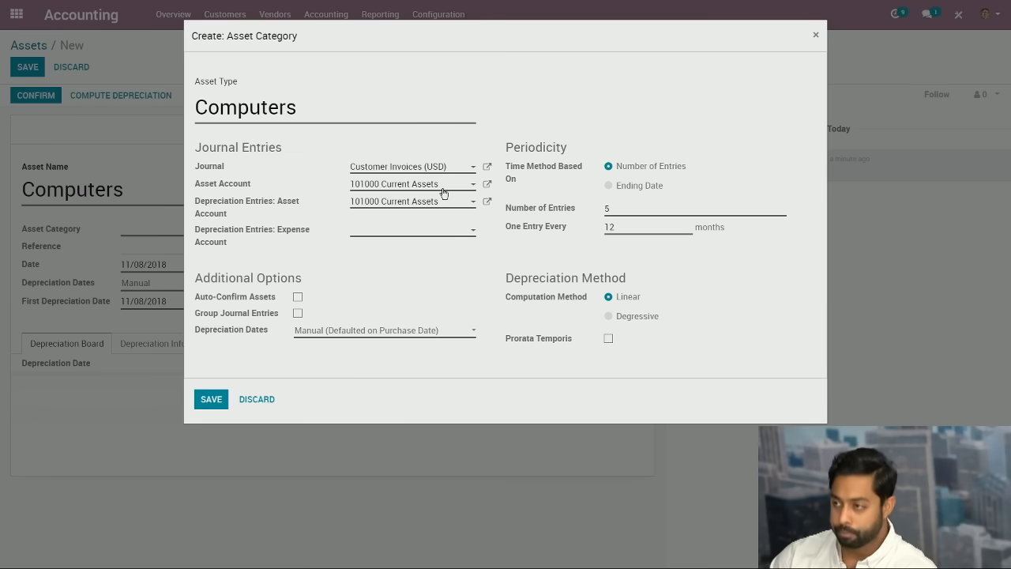
pyautogui.click(390, 233)
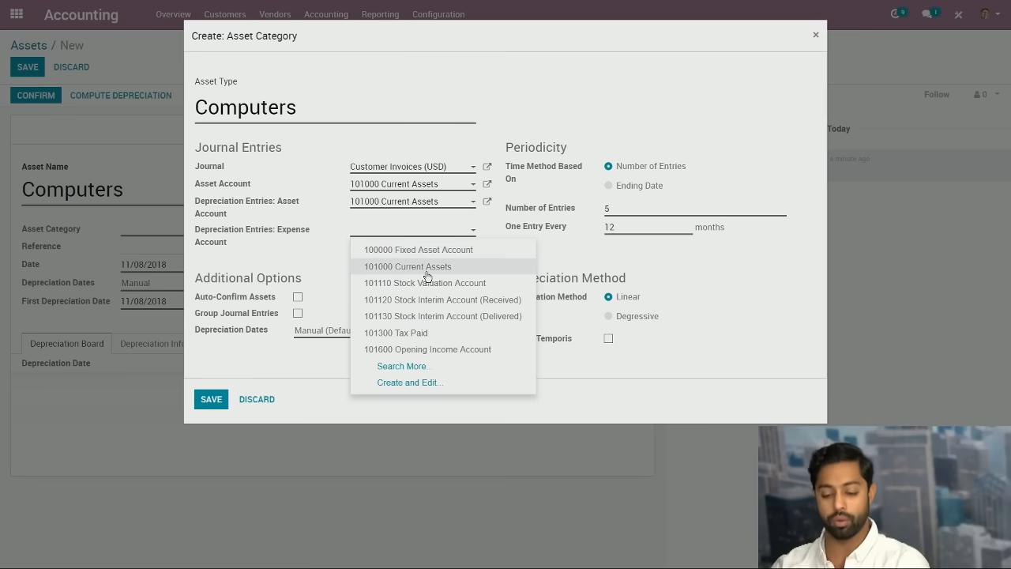
pyautogui.write('expen')
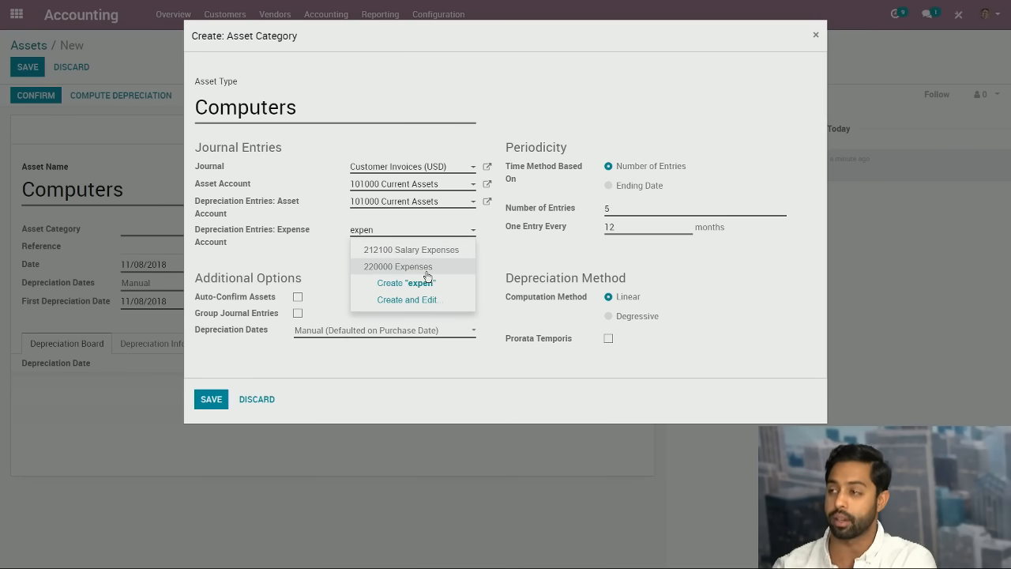
pyautogui.click(426, 271)
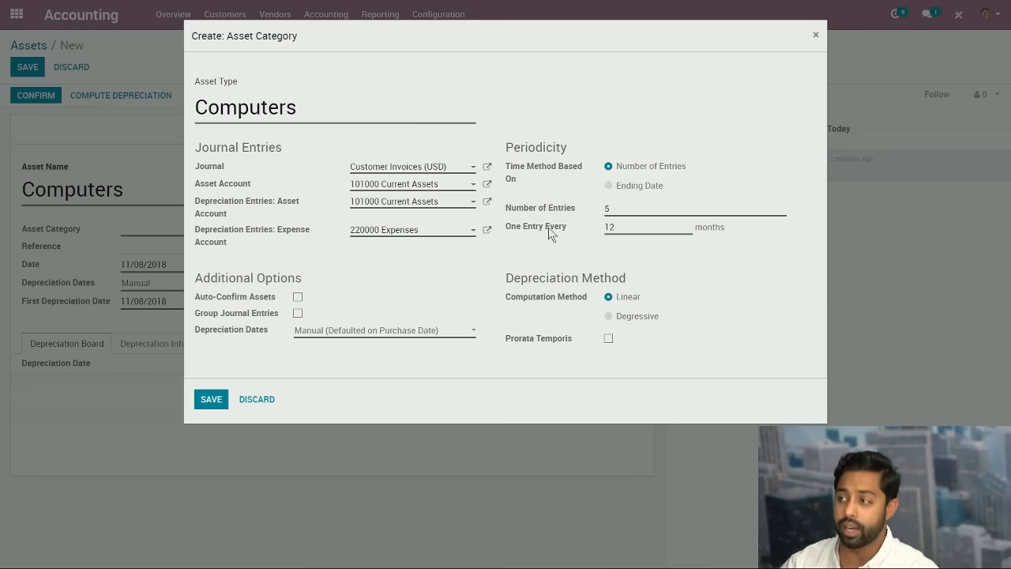
# Step: Try 6 and 3 as the category's number of depreciation entries and return it to 5
pyautogui.doubleClick(608, 208)
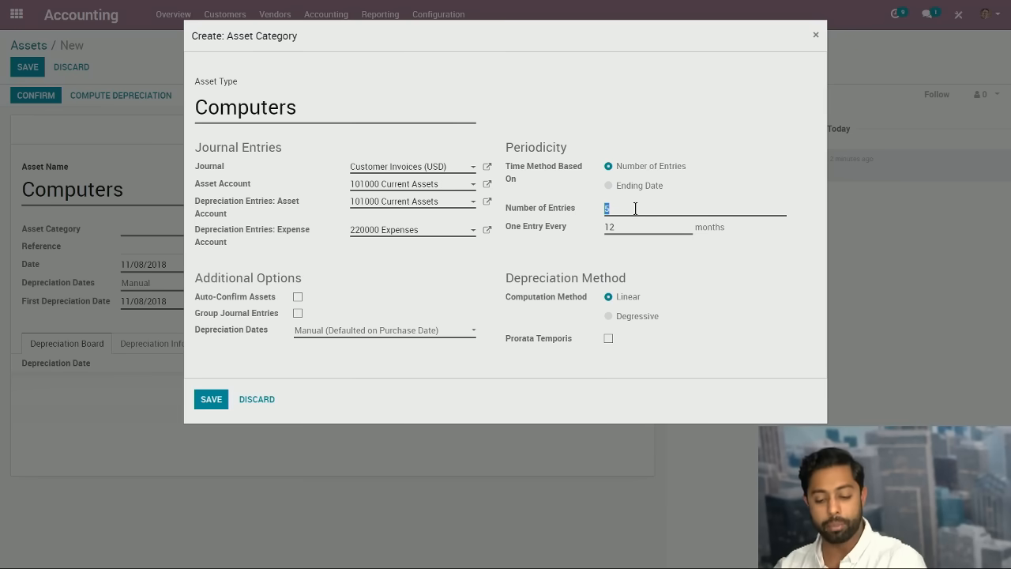
pyautogui.write('6')
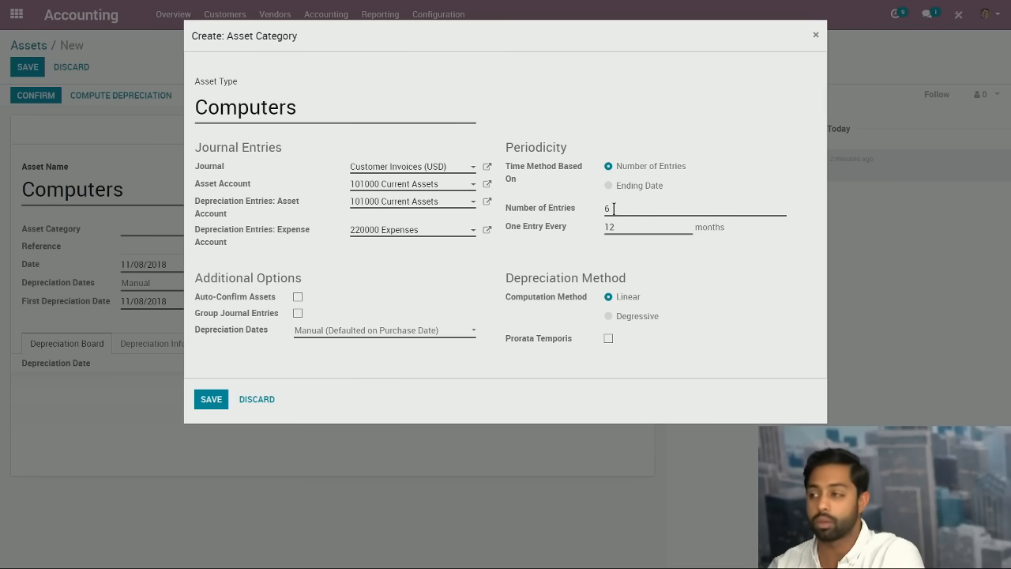
pyautogui.doubleClick(608, 209)
pyautogui.write('3')
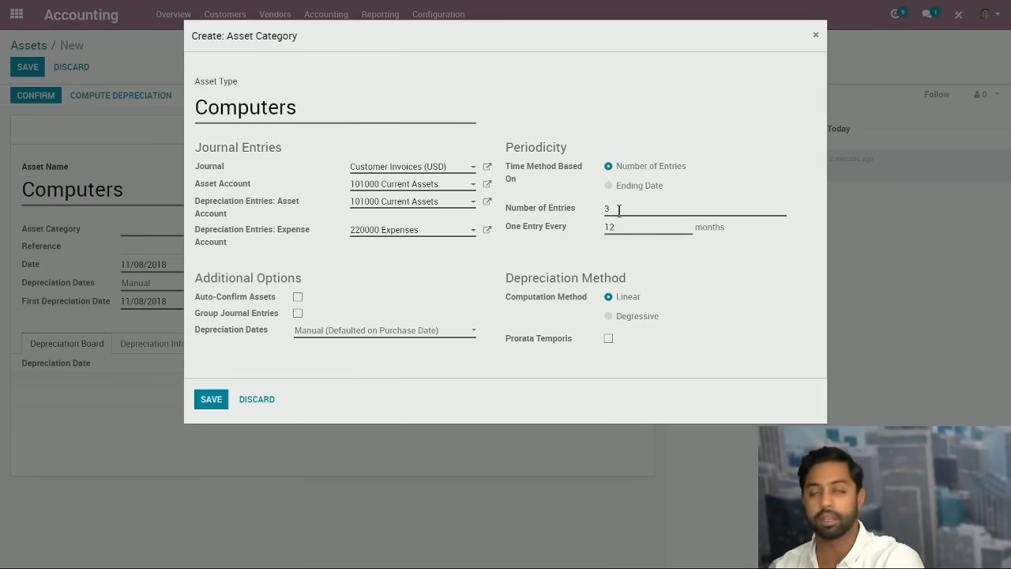
pyautogui.doubleClick(608, 227)
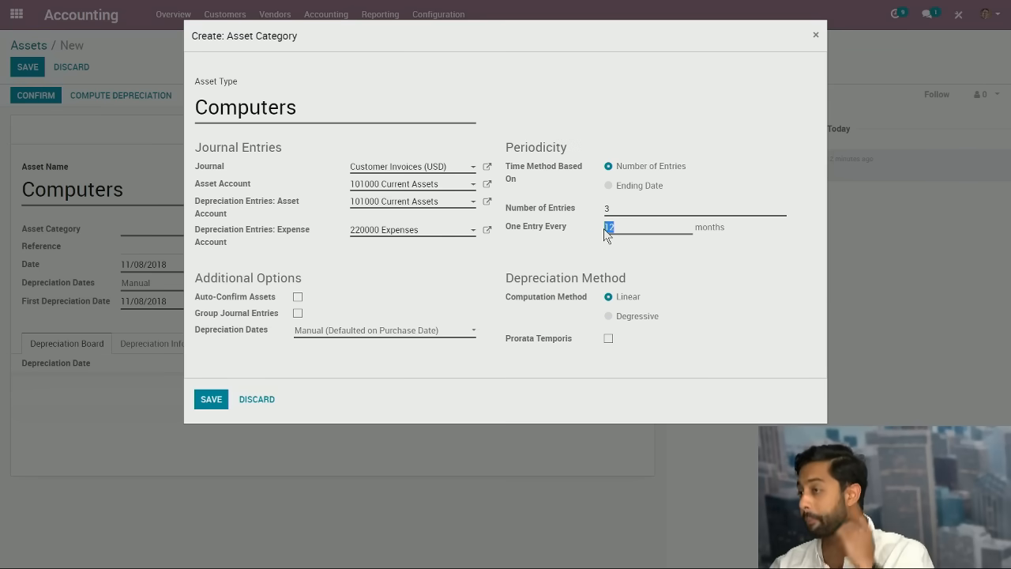
pyautogui.click(614, 207)
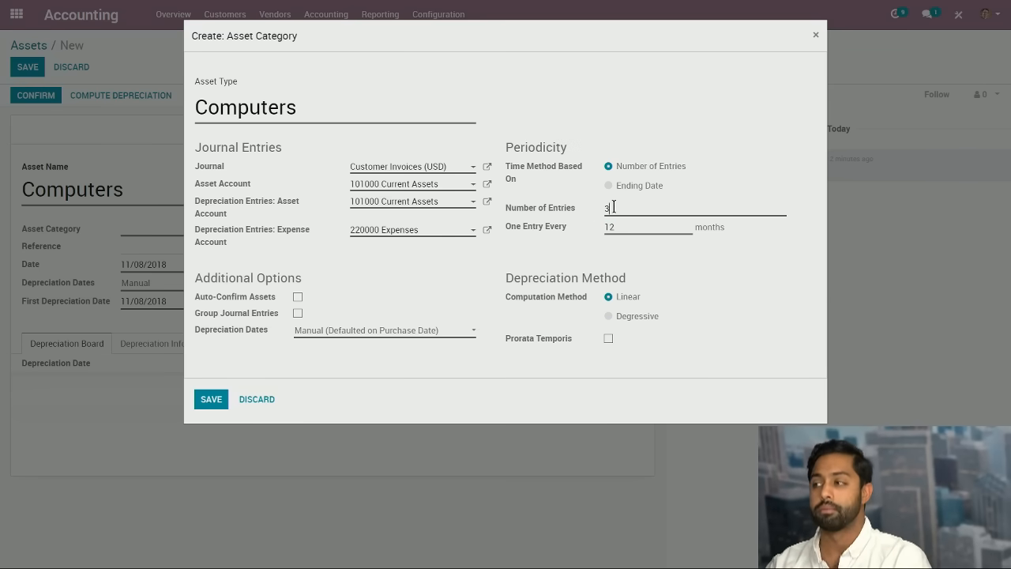
pyautogui.write('5')
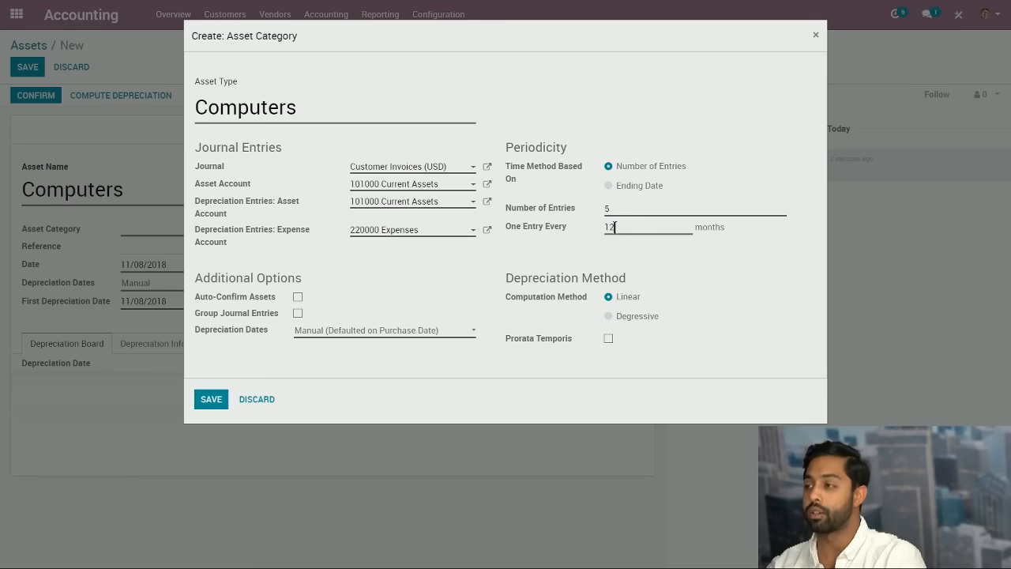
# Step: Try 24 months as the interval between depreciation entries and return it to 12 months
pyautogui.doubleClick(614, 228)
pyautogui.write('24')
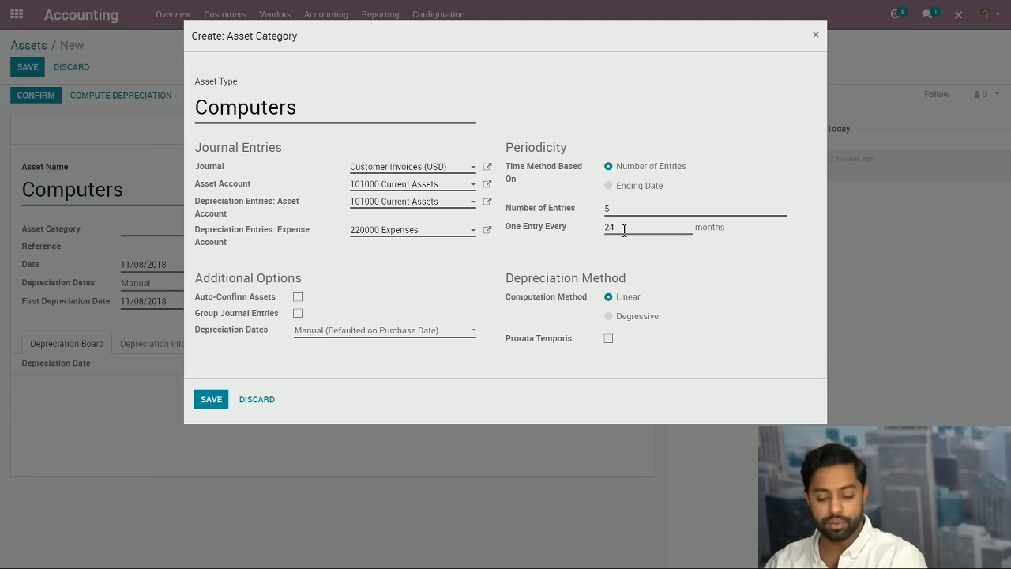
pyautogui.write('12')
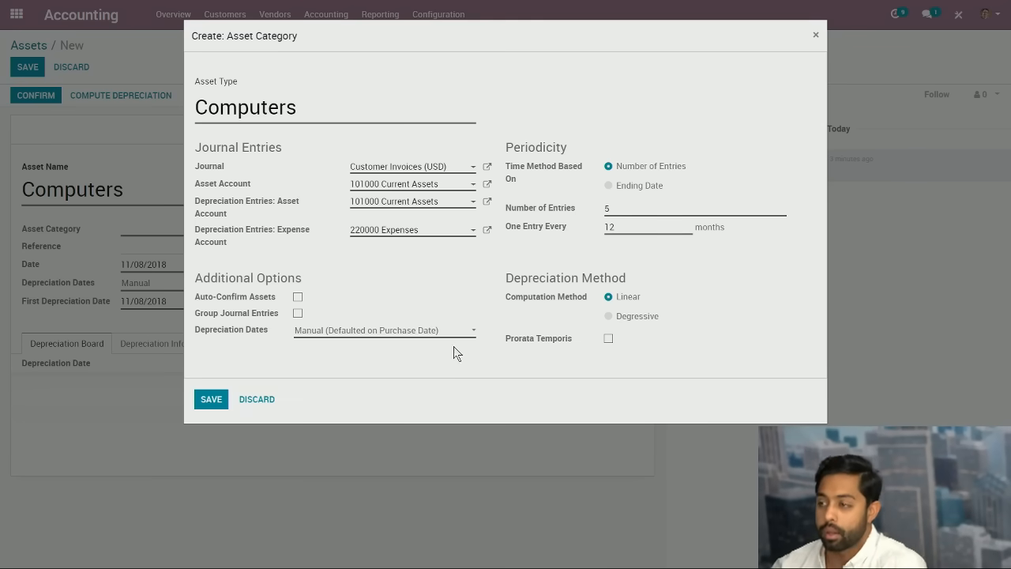
# Step: Save the Computers asset category and keep the asset's depreciation dates option on Manual
pyautogui.click(213, 399)
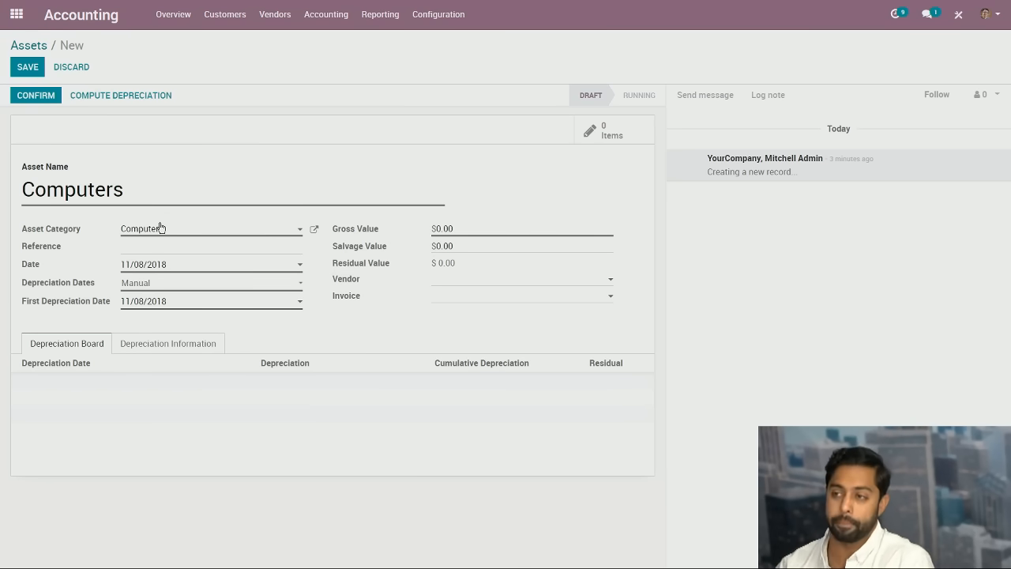
pyautogui.click(185, 248)
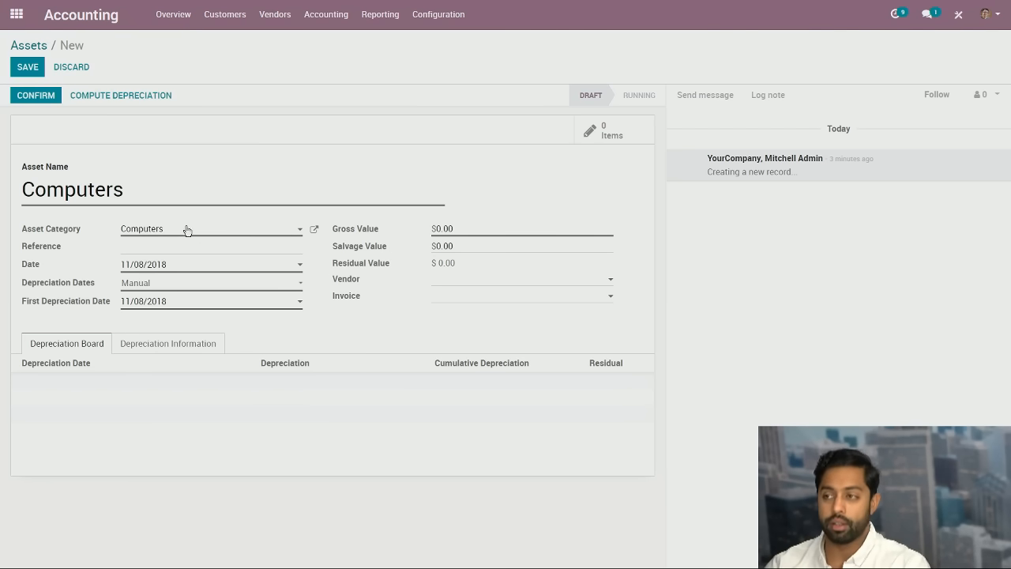
pyautogui.click(162, 284)
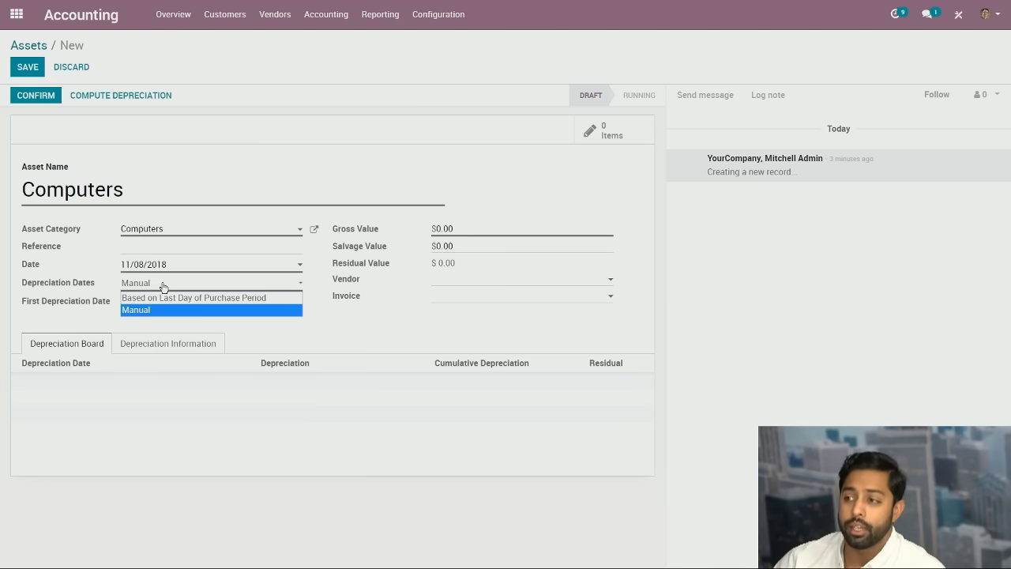
pyautogui.click(200, 311)
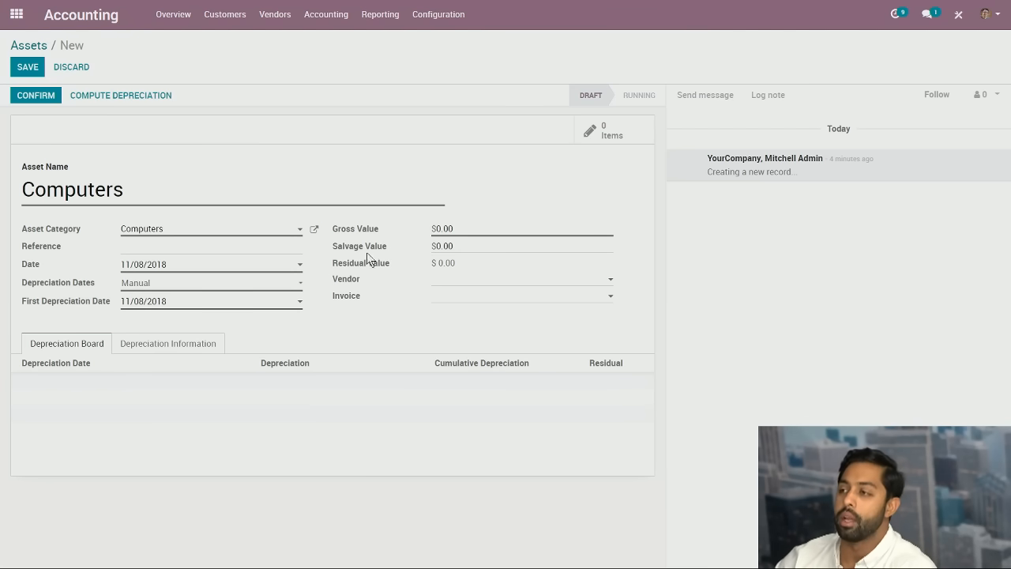
# Step: Set the Computers asset's gross value to $50,000.00
pyautogui.click(441, 228)
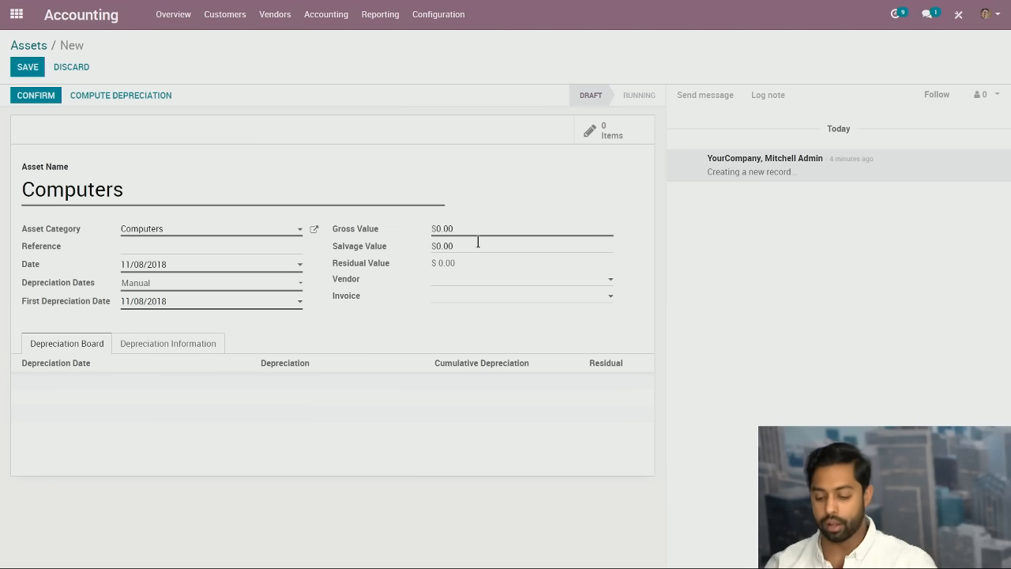
pyautogui.press('BackSpace')
pyautogui.write('50,000.')
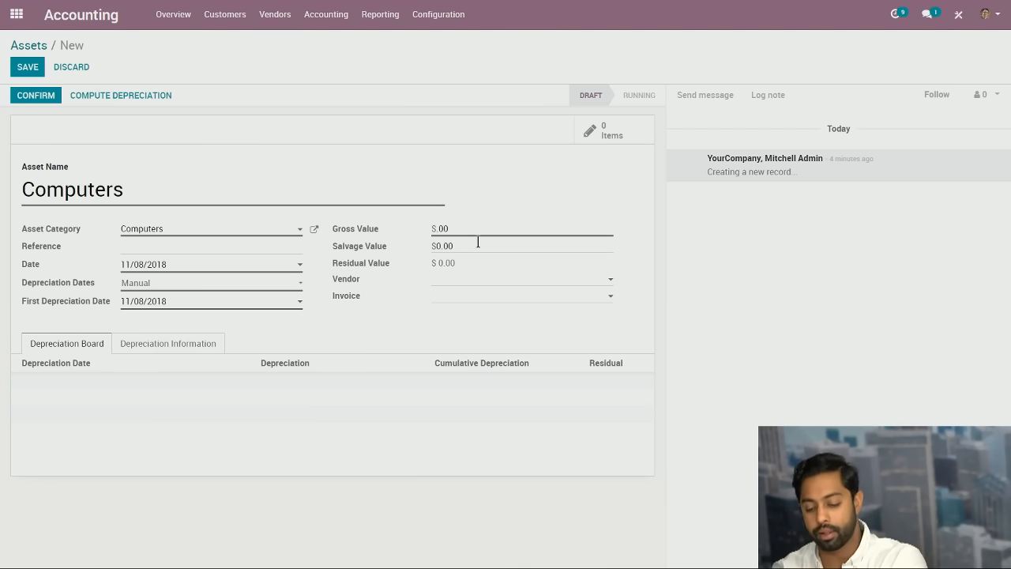
pyautogui.write('0')
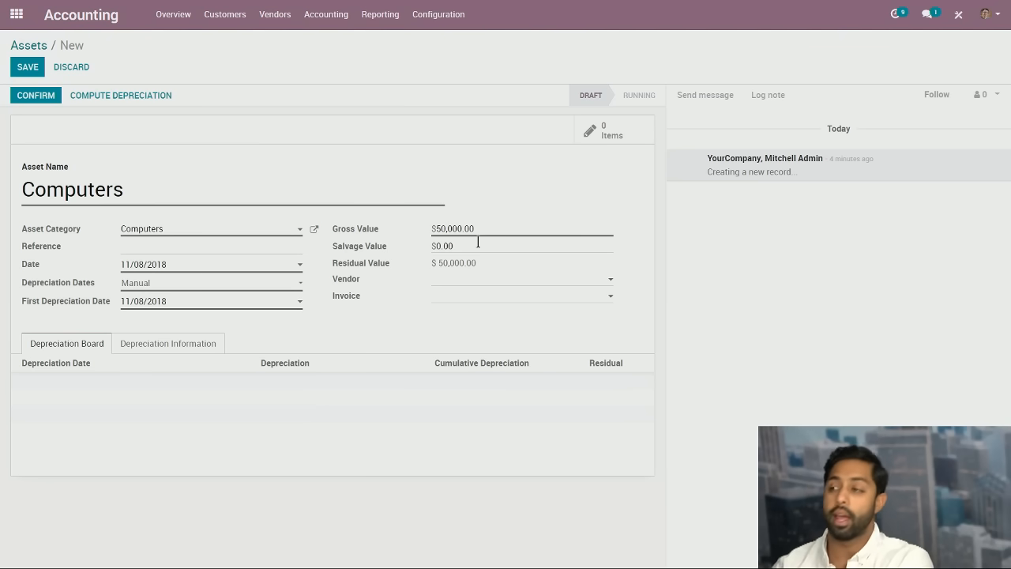
# Step: Save the new Computers asset, set its salvage value to $5,000 and save the change
pyautogui.click(443, 246)
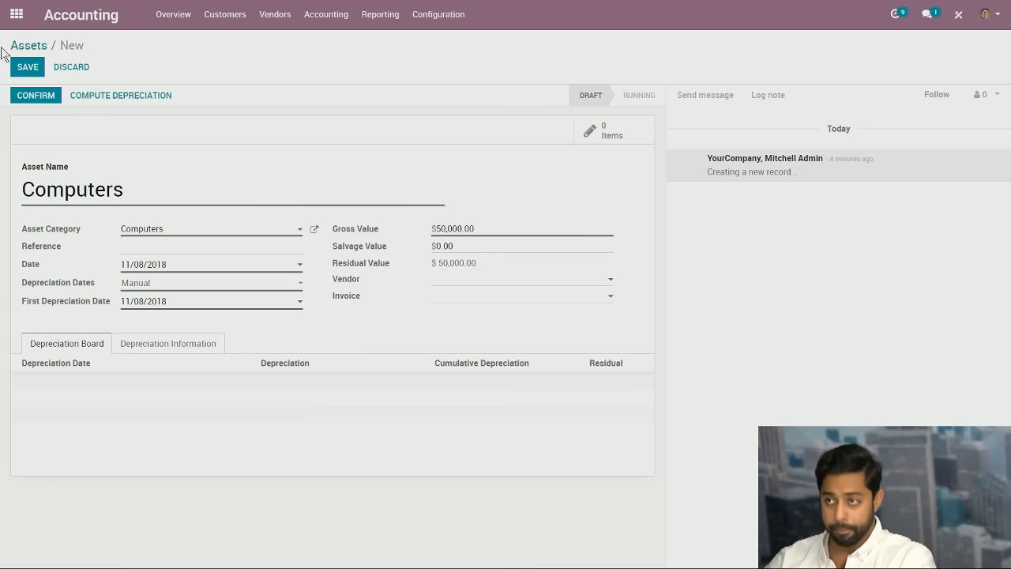
pyautogui.click(28, 68)
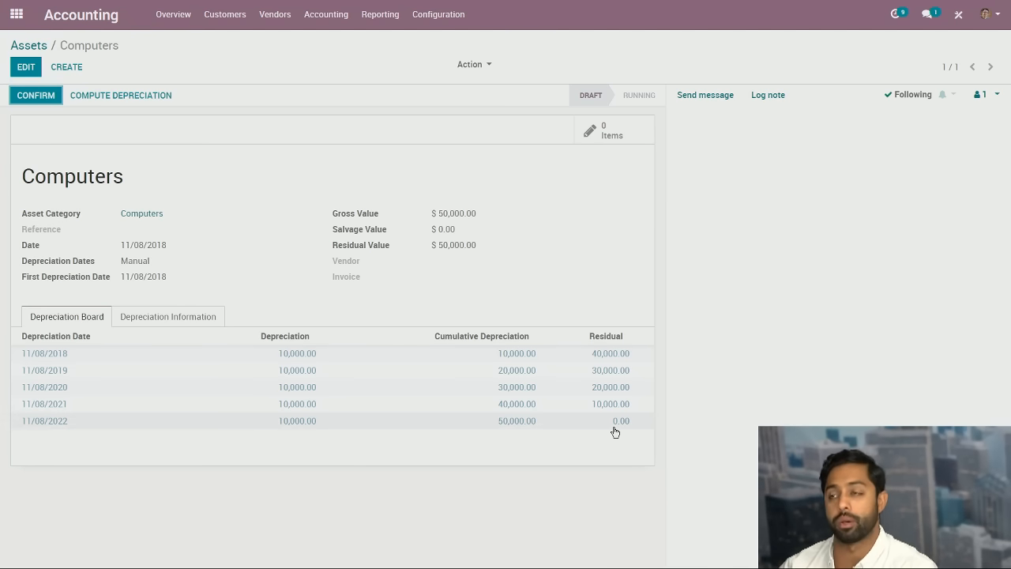
pyautogui.click(27, 69)
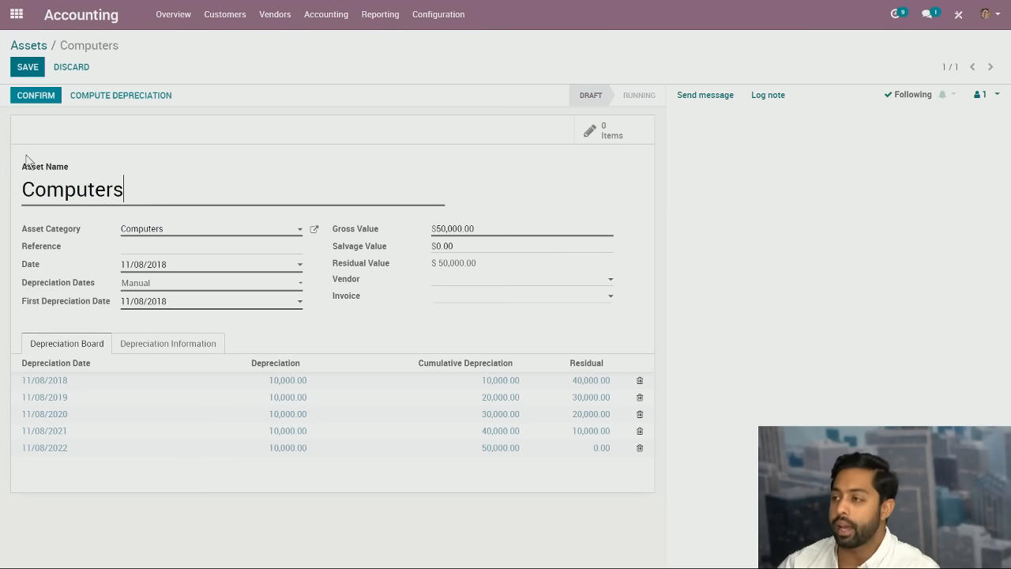
pyautogui.doubleClick(437, 246)
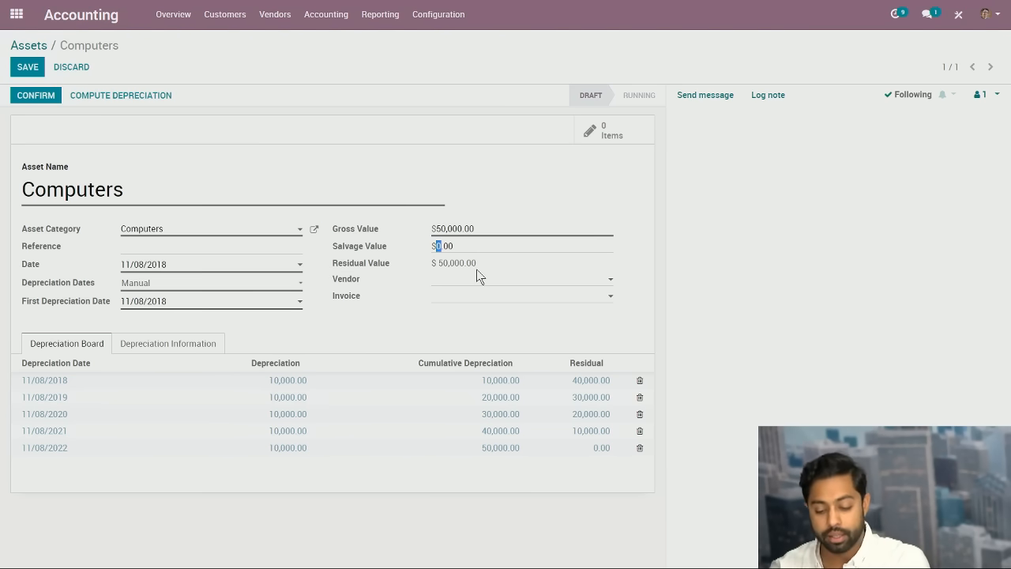
pyautogui.write('5000')
pyautogui.press('Tab')
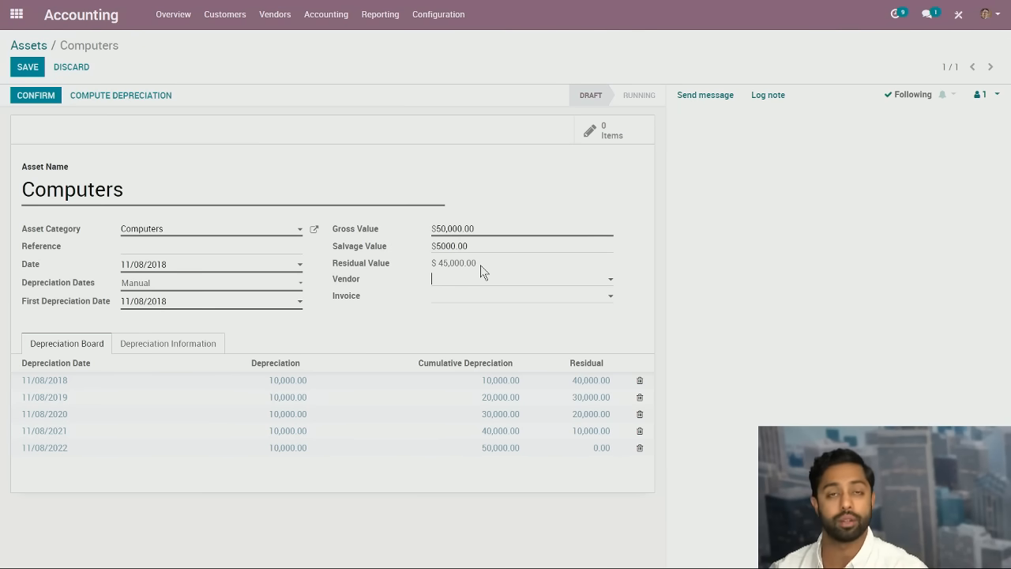
pyautogui.click(30, 67)
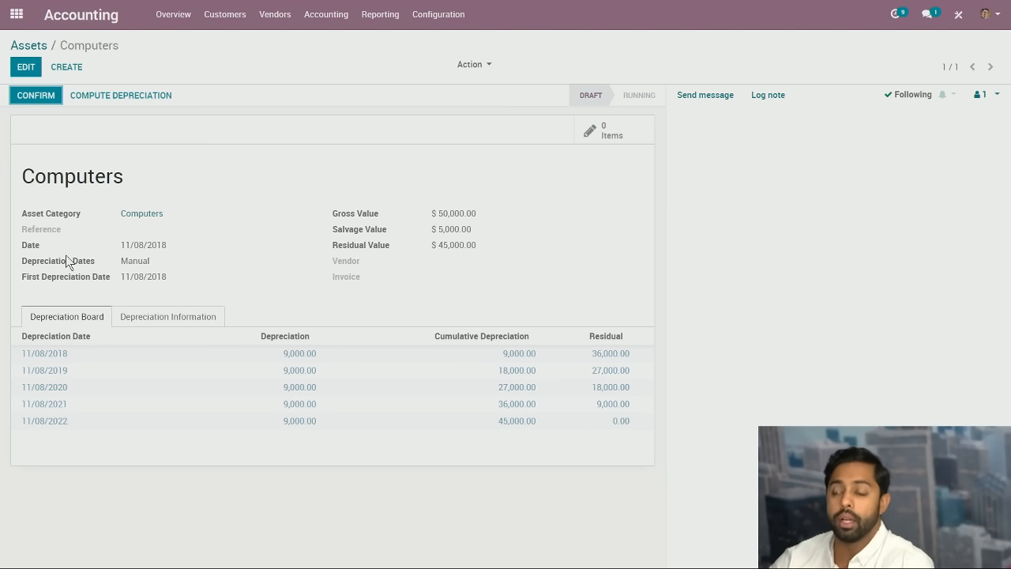
# Step: Confirm the Computers asset and generate the journal entry for its 11/08/2018 depreciation line
pyautogui.moveTo(68, 261)
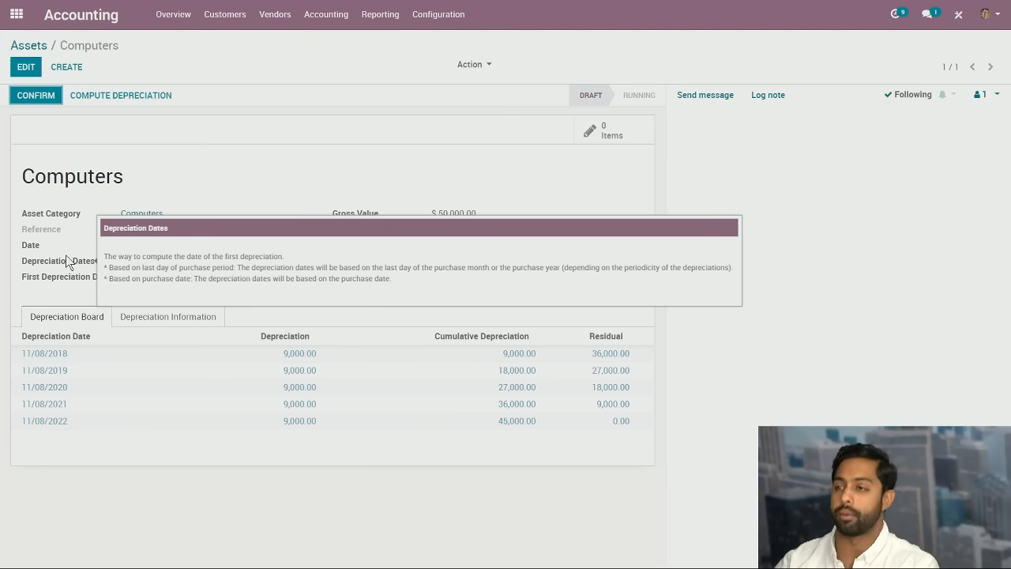
pyautogui.click(49, 99)
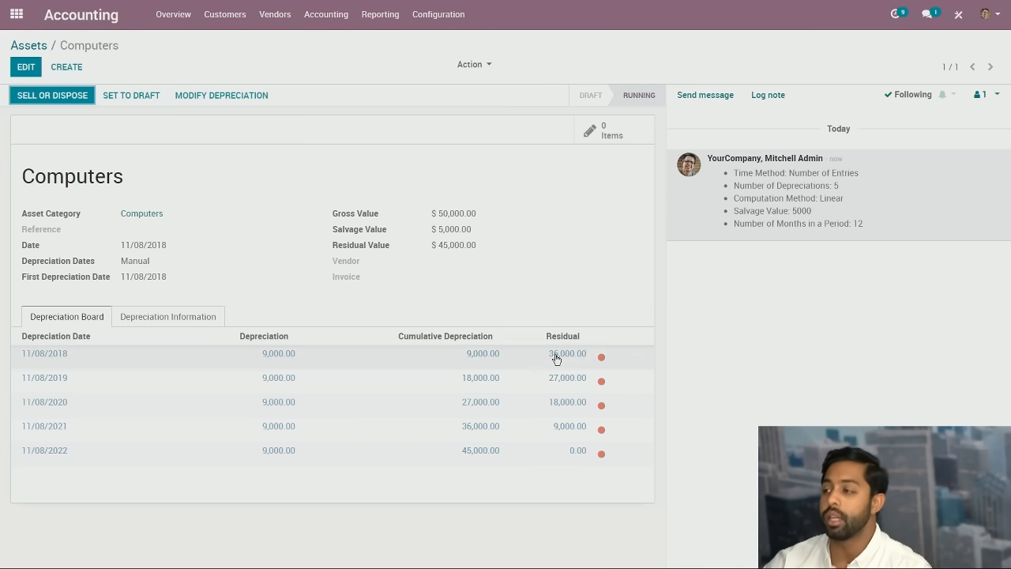
pyautogui.click(602, 360)
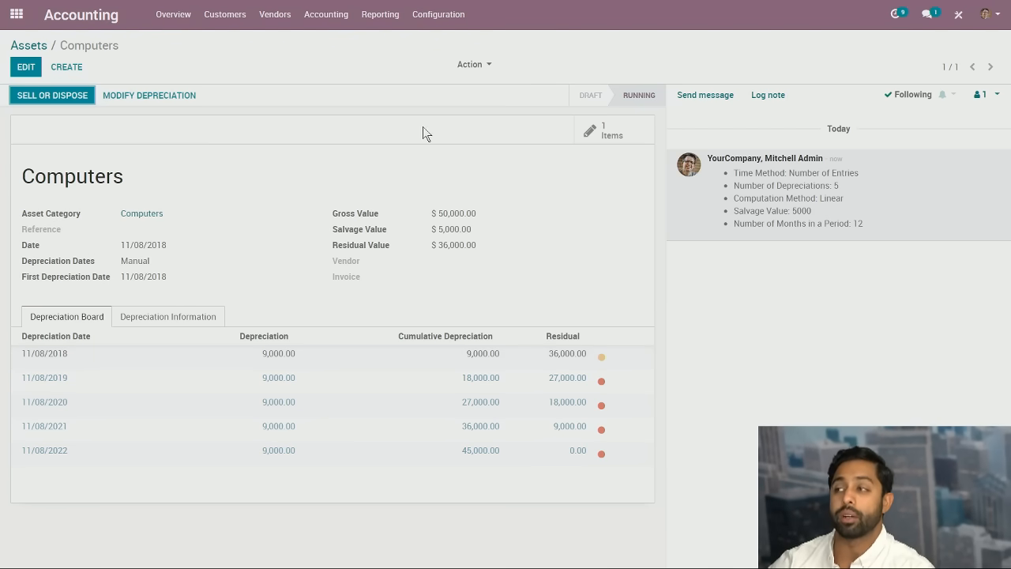
# Step: Open the unposted 11/08/2018 journal entry from the asset's items and post it
pyautogui.click(606, 133)
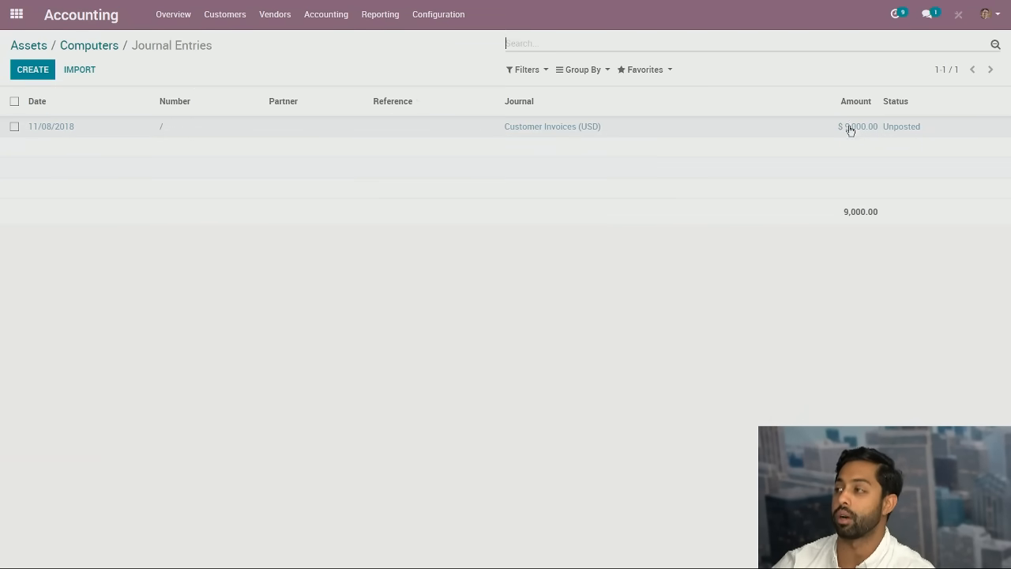
pyautogui.click(541, 130)
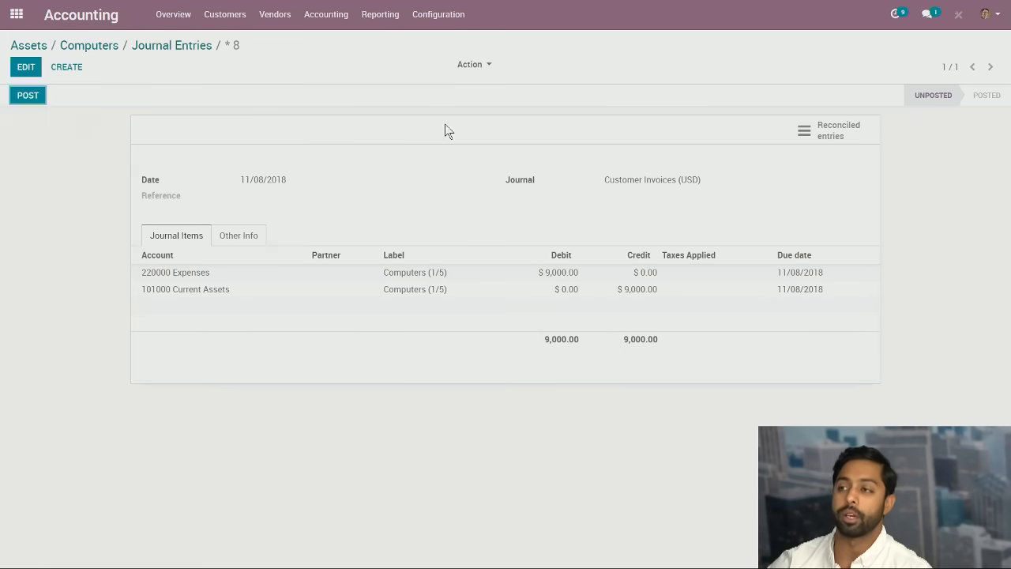
pyautogui.click(29, 97)
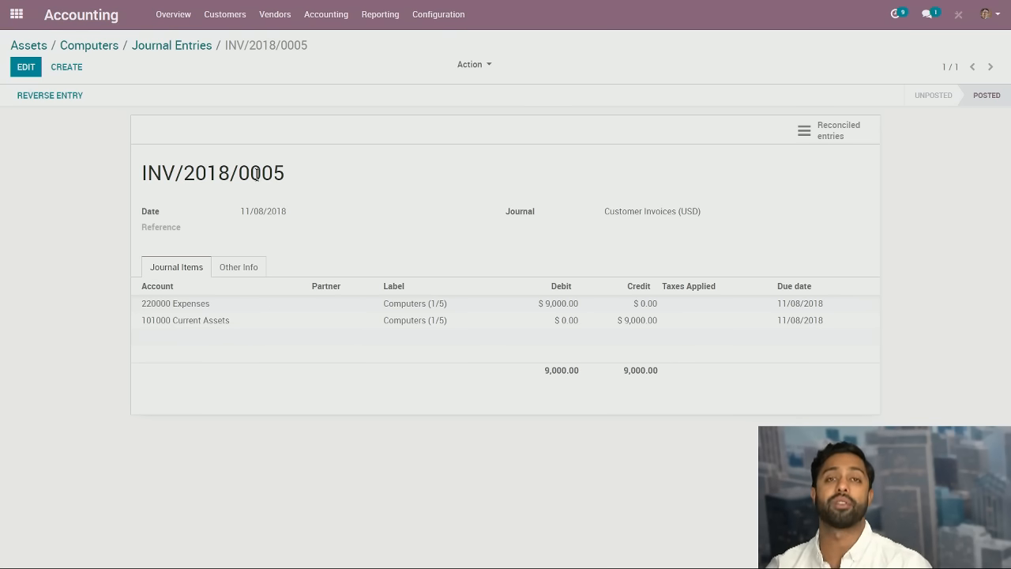
pyautogui.moveTo(301, 179); pyautogui.dragTo(160, 173)
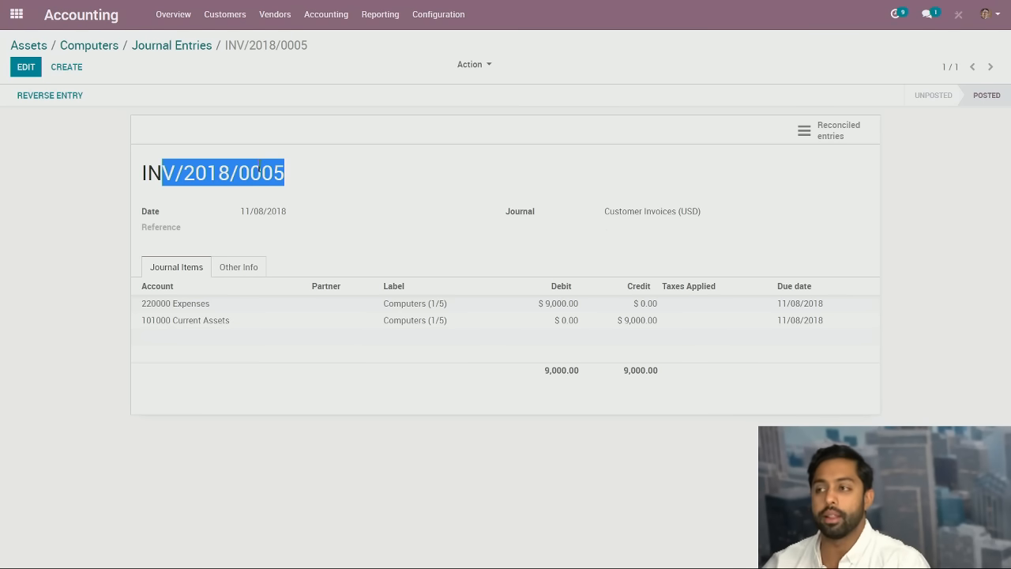
pyautogui.click(127, 172)
pyautogui.moveTo(141, 175); pyautogui.dragTo(289, 192)
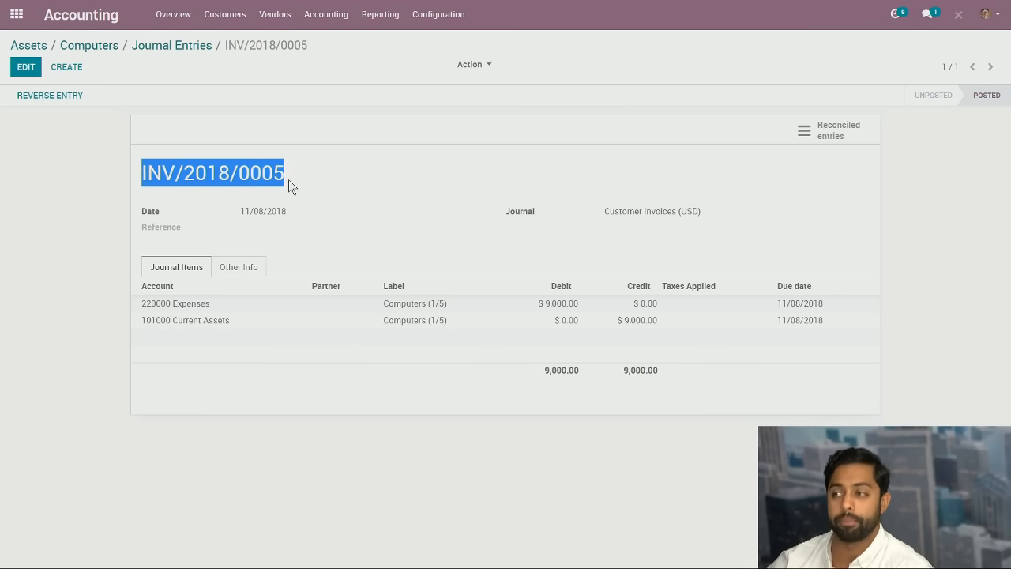
pyautogui.click(309, 212)
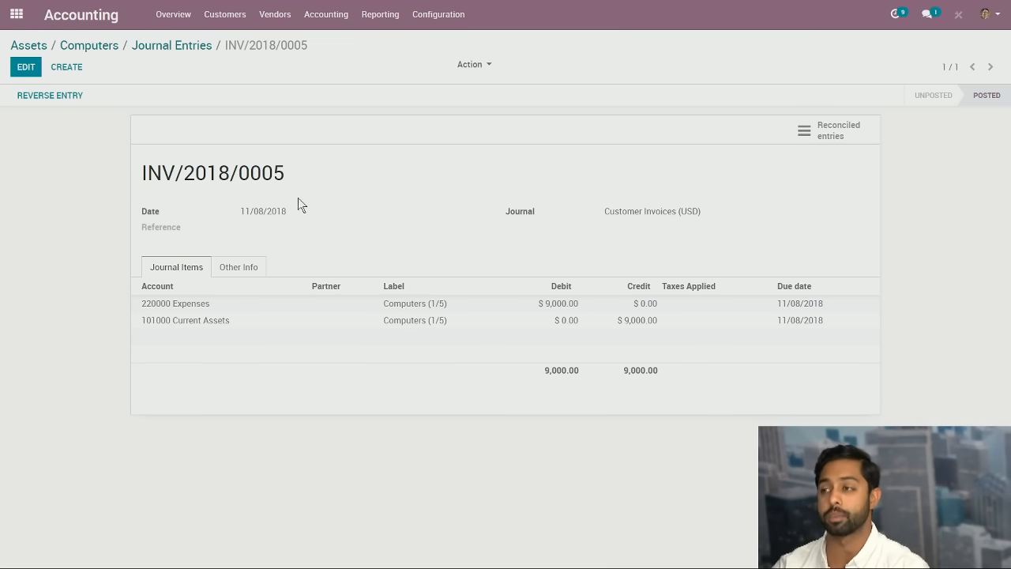
pyautogui.moveTo(141, 173); pyautogui.dragTo(262, 174)
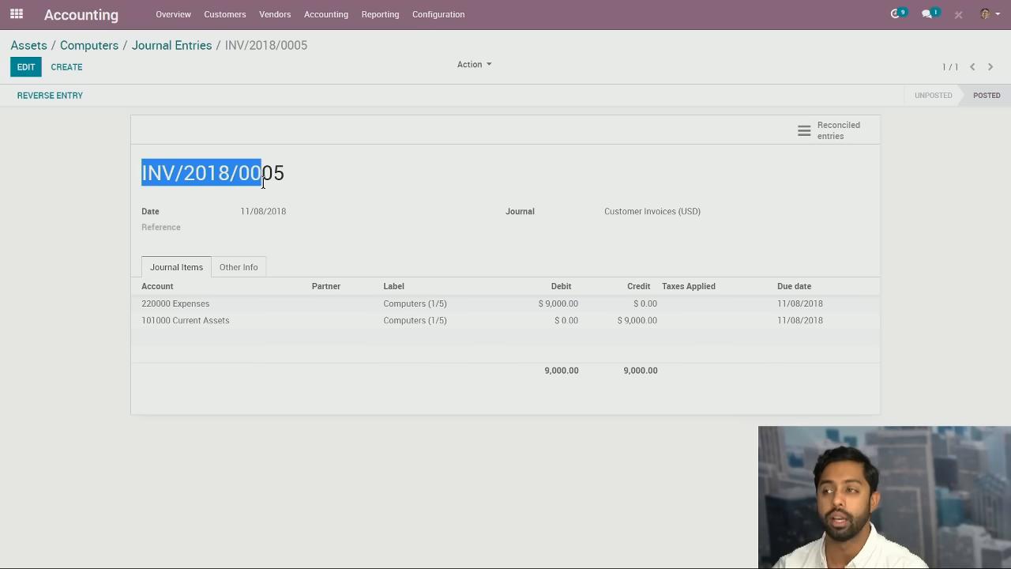
pyautogui.click(306, 184)
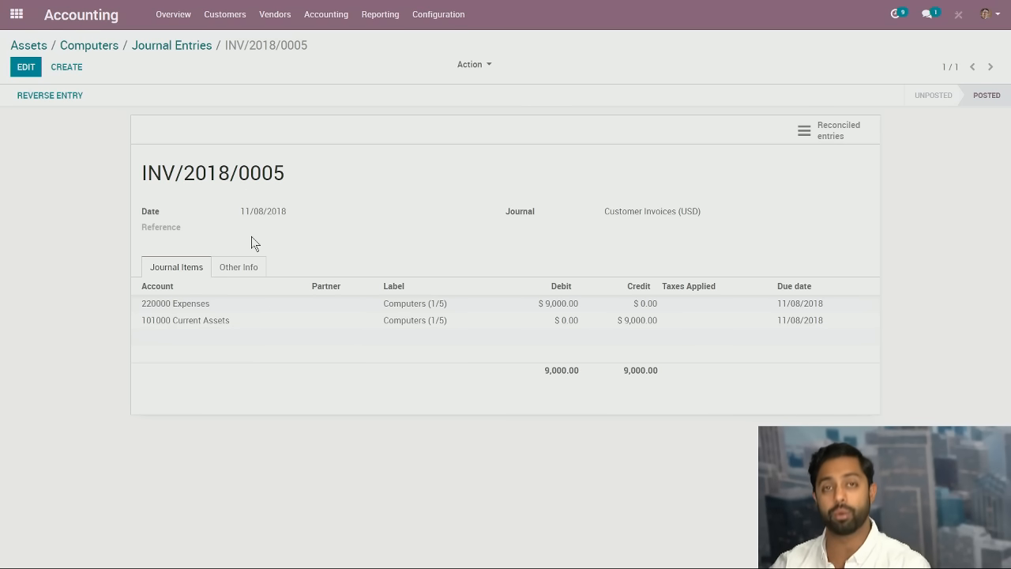
# Step: Set the posted 11/08/2018 journal entry's reference to Depreciation and save it
pyautogui.click(30, 67)
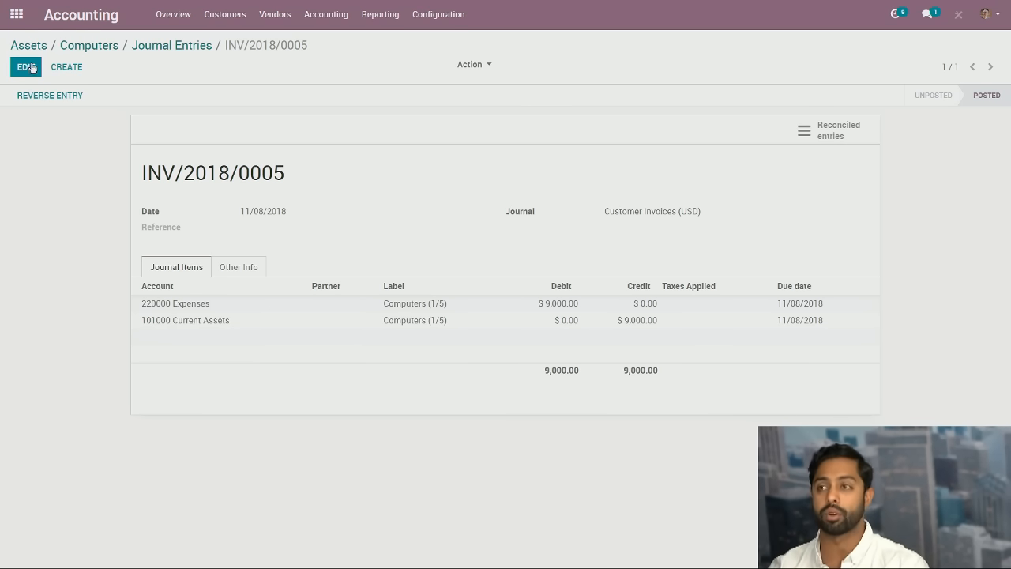
pyautogui.click(269, 232)
pyautogui.write('Depreciatio')
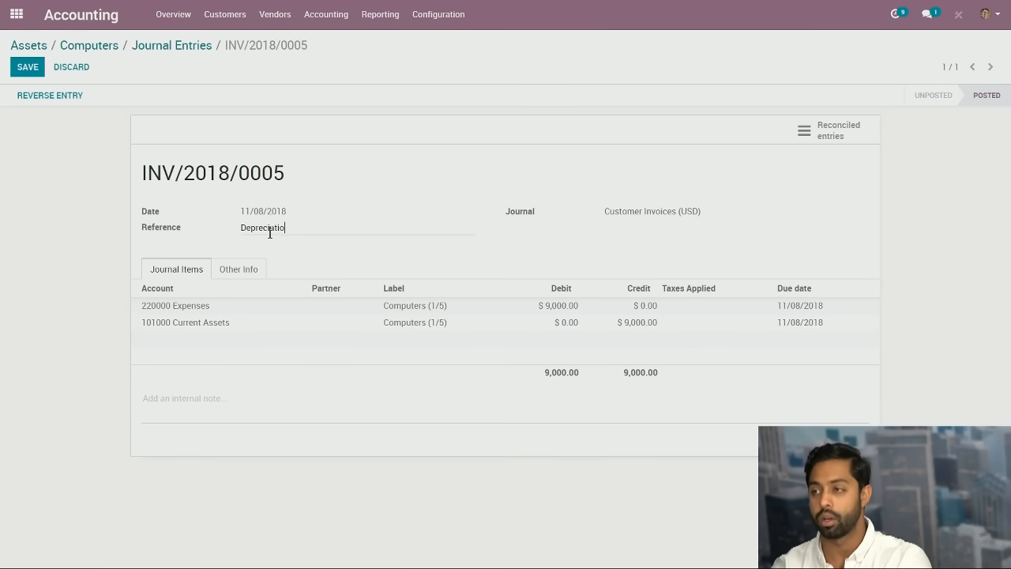
pyautogui.write('n')
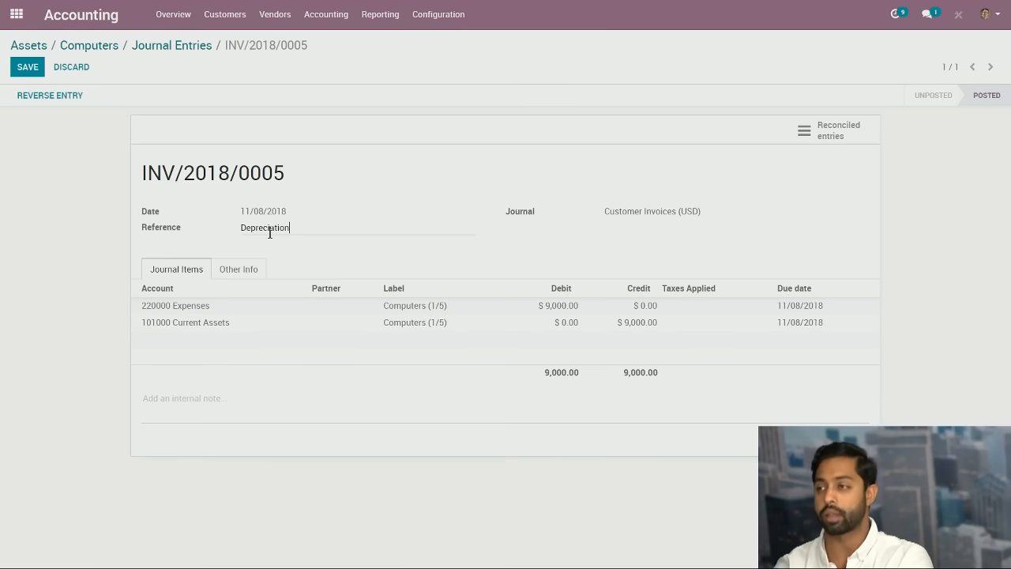
pyautogui.click(41, 73)
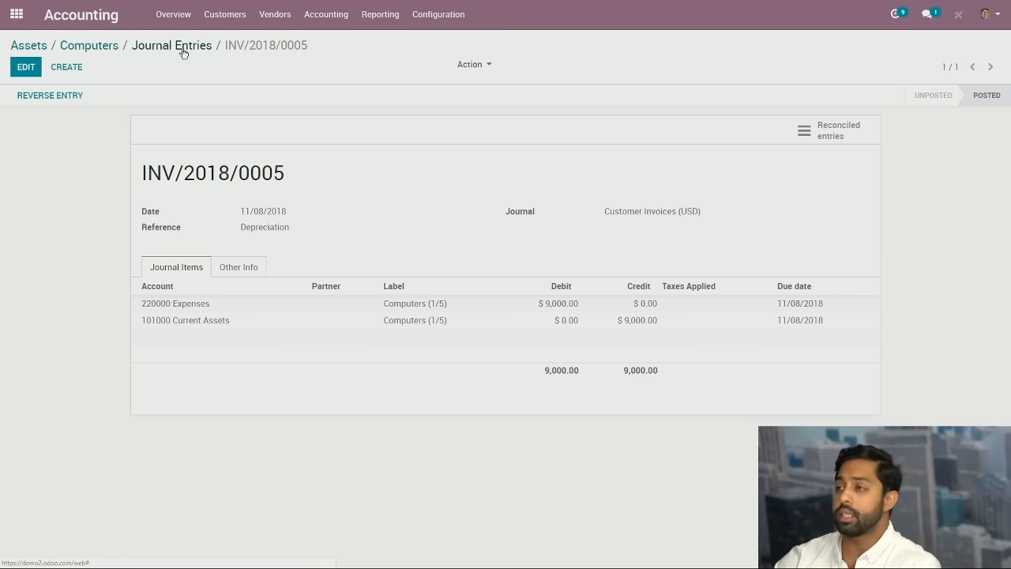
# Step: Return to the Computers asset and generate the journal entry for its 11/08/2019 depreciation line
pyautogui.click(145, 45)
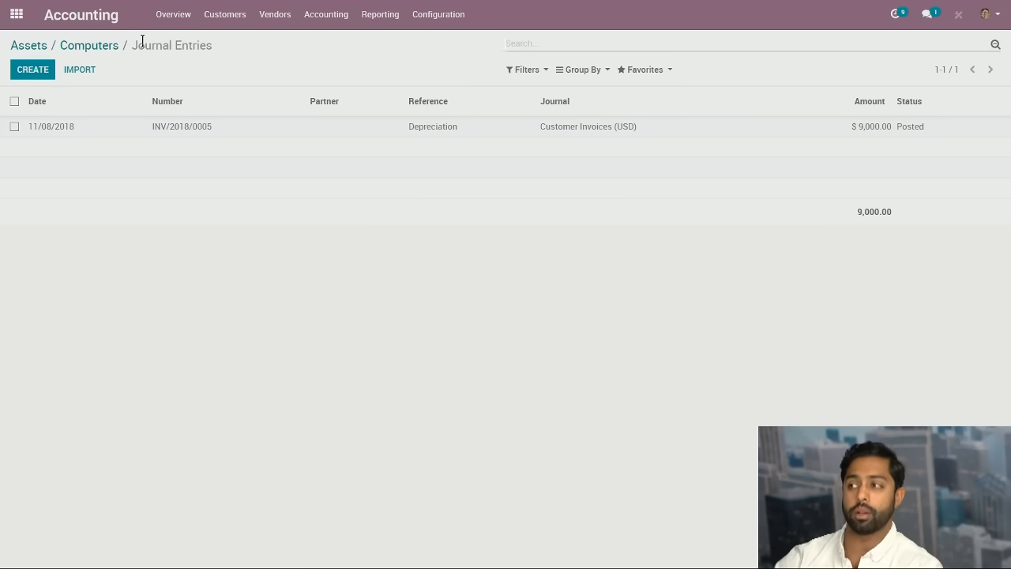
pyautogui.click(110, 48)
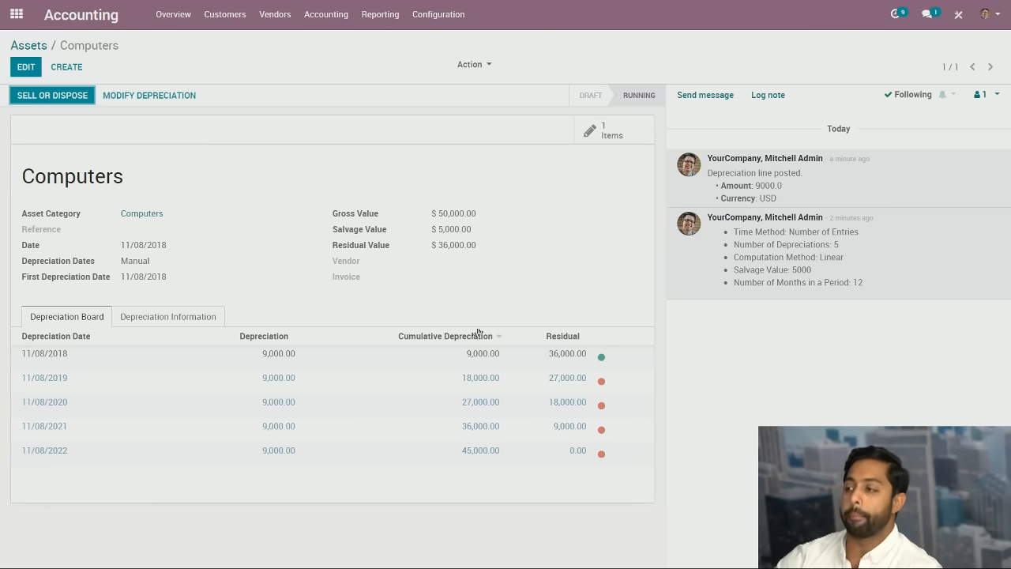
pyautogui.click(601, 384)
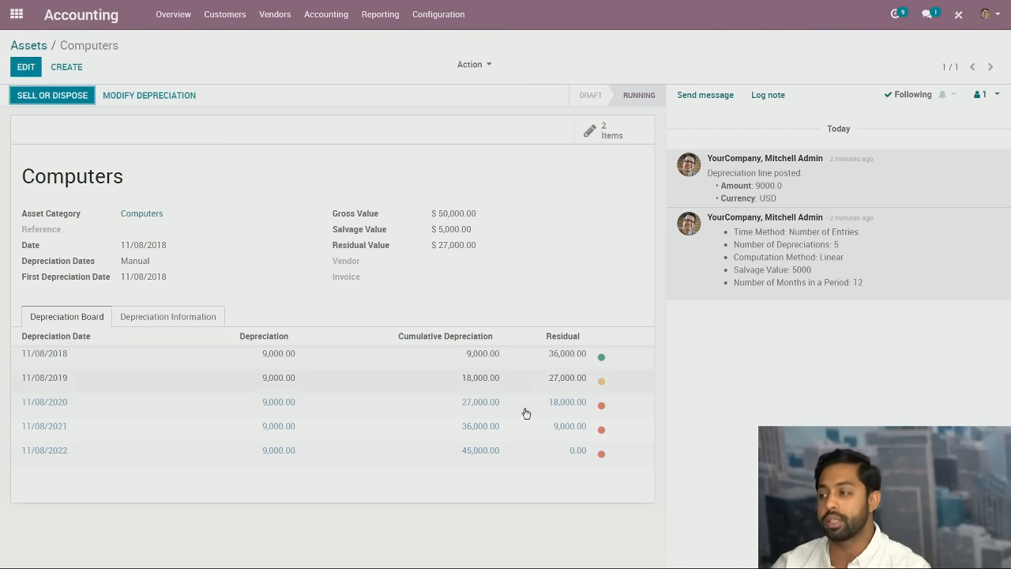
pyautogui.click(602, 381)
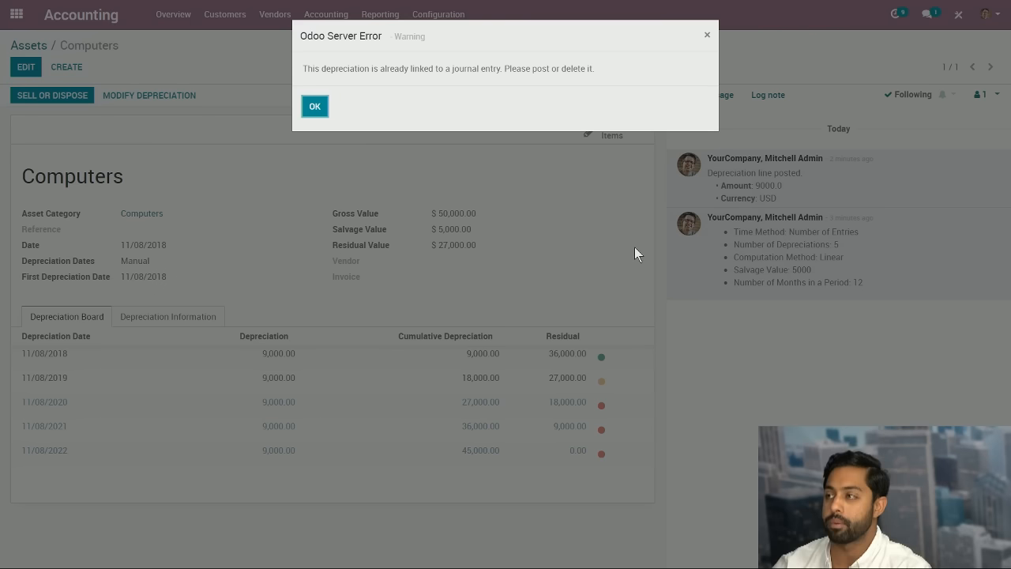
pyautogui.click(315, 109)
# Step: Open the unposted 11/08/2019 journal entry from the asset's items and post it
pyautogui.click(607, 135)
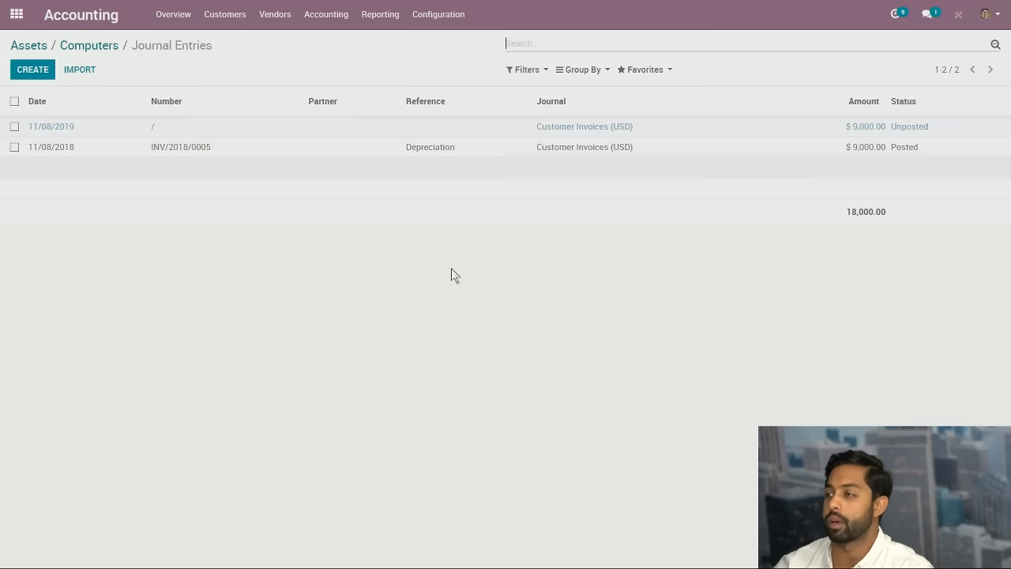
pyautogui.click(428, 146)
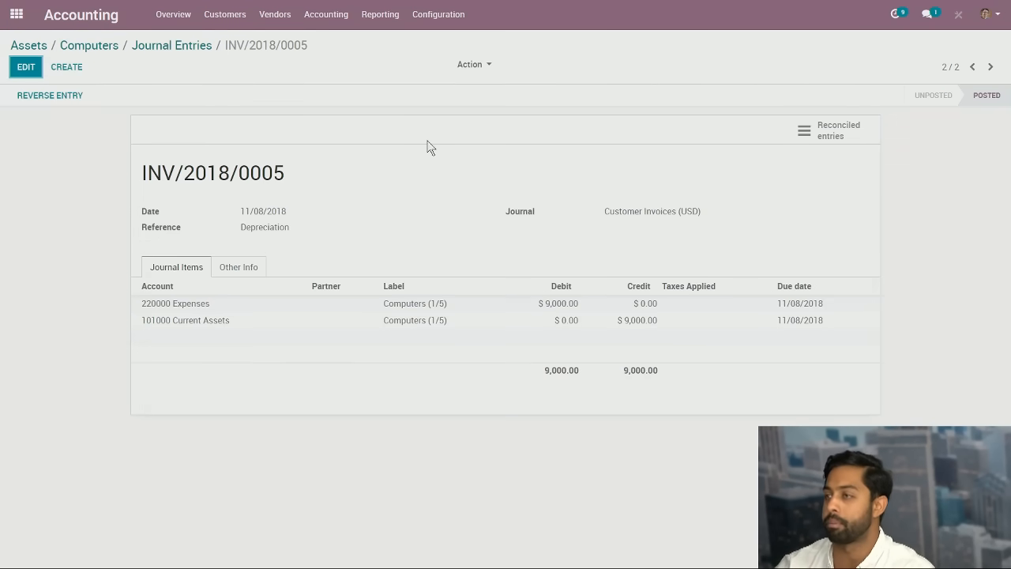
pyautogui.click(169, 49)
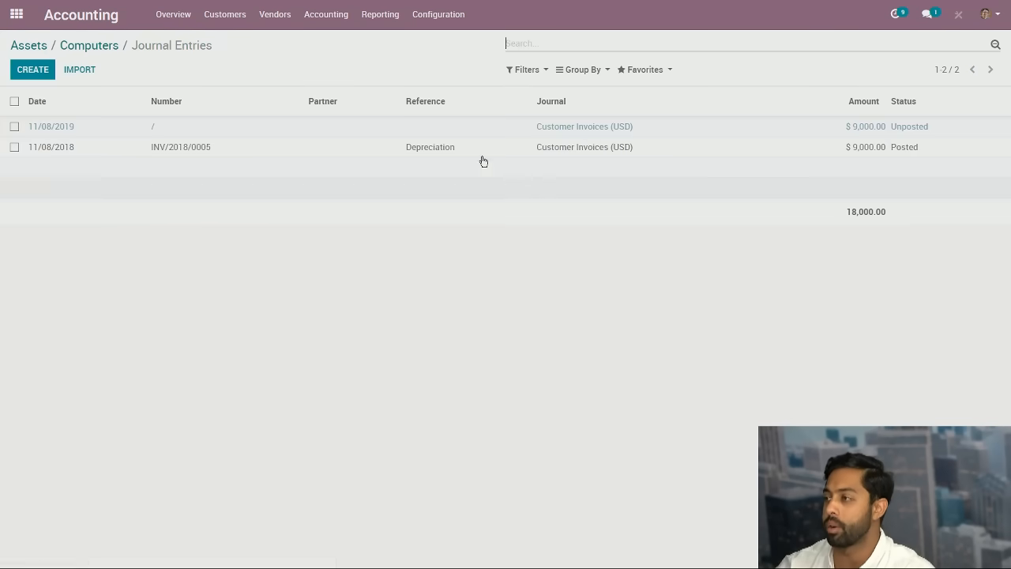
pyautogui.click(486, 133)
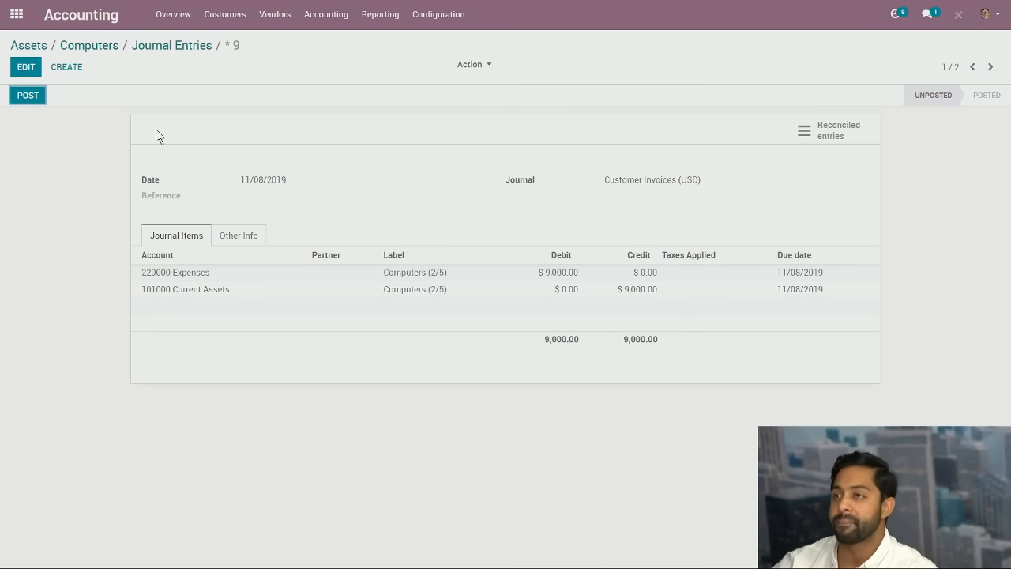
pyautogui.click(34, 97)
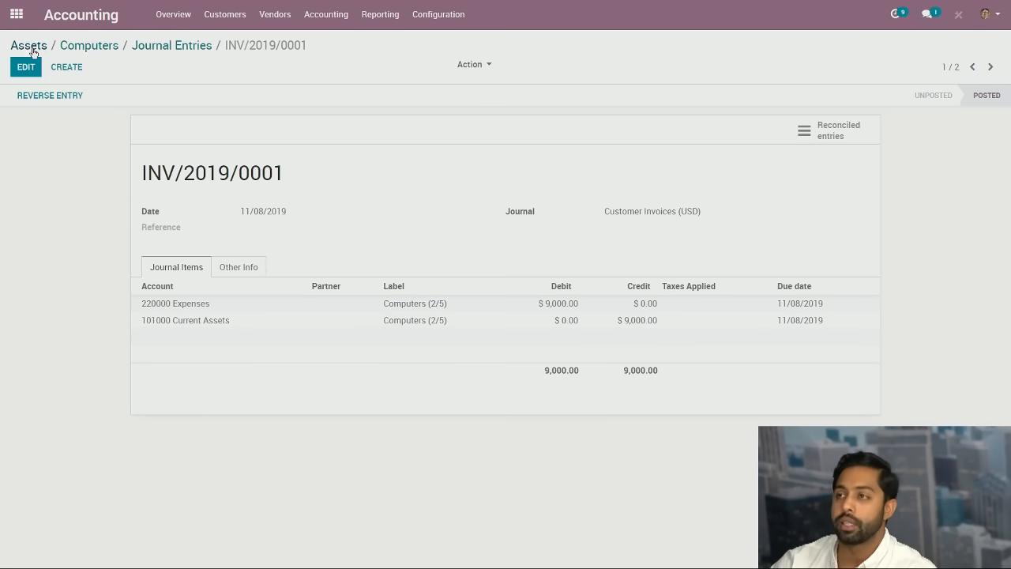
# Step: Sell or dispose of the Computers asset and post the journal entry generated for the disposal
pyautogui.click(88, 46)
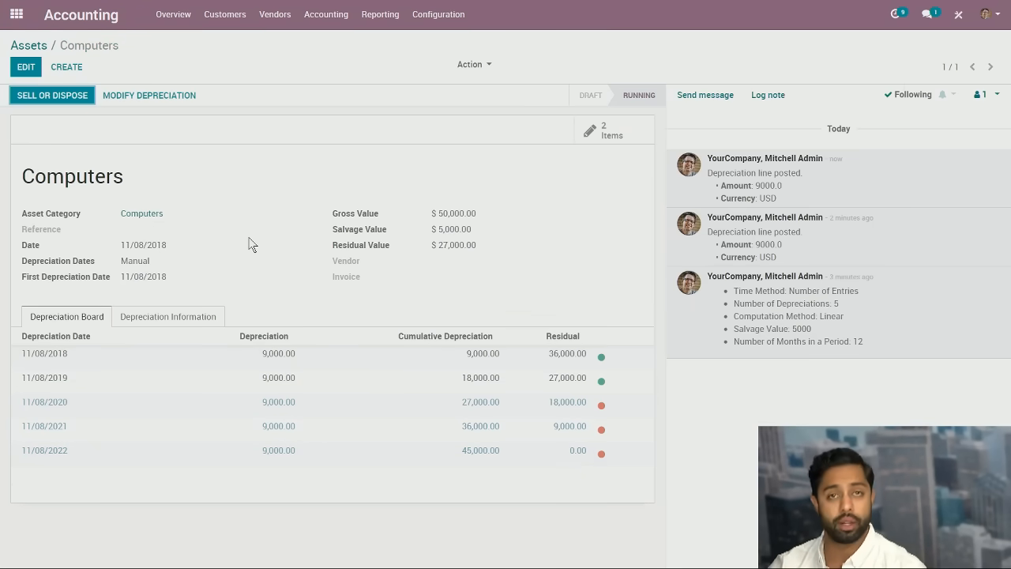
pyautogui.click(65, 101)
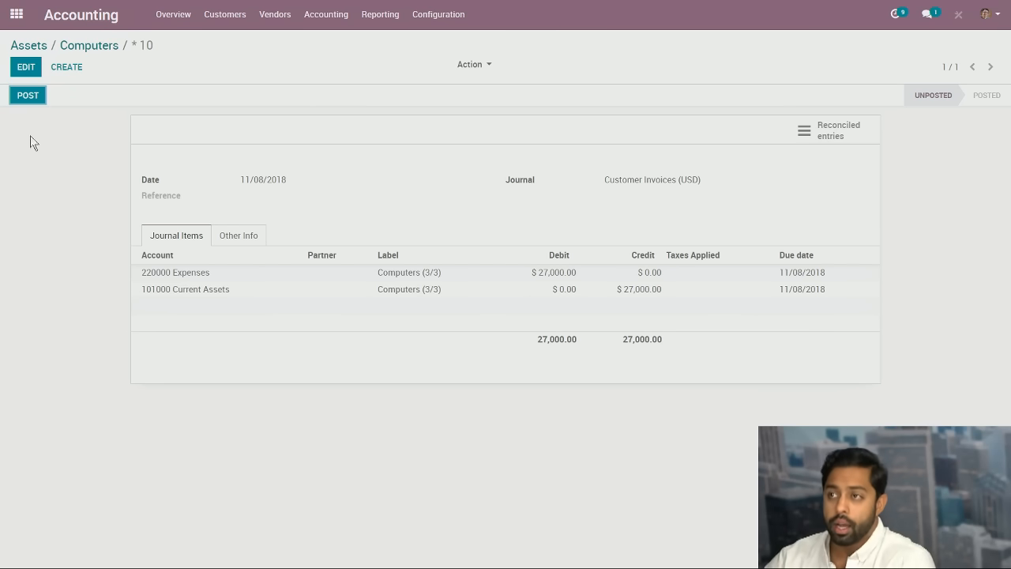
pyautogui.click(22, 97)
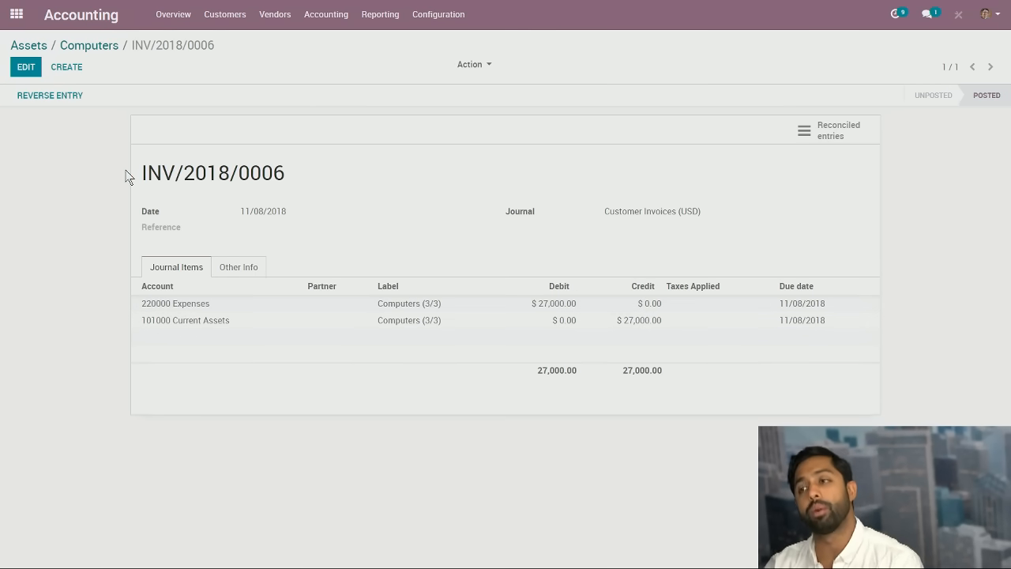
pyautogui.moveTo(140, 171); pyautogui.dragTo(152, 169)
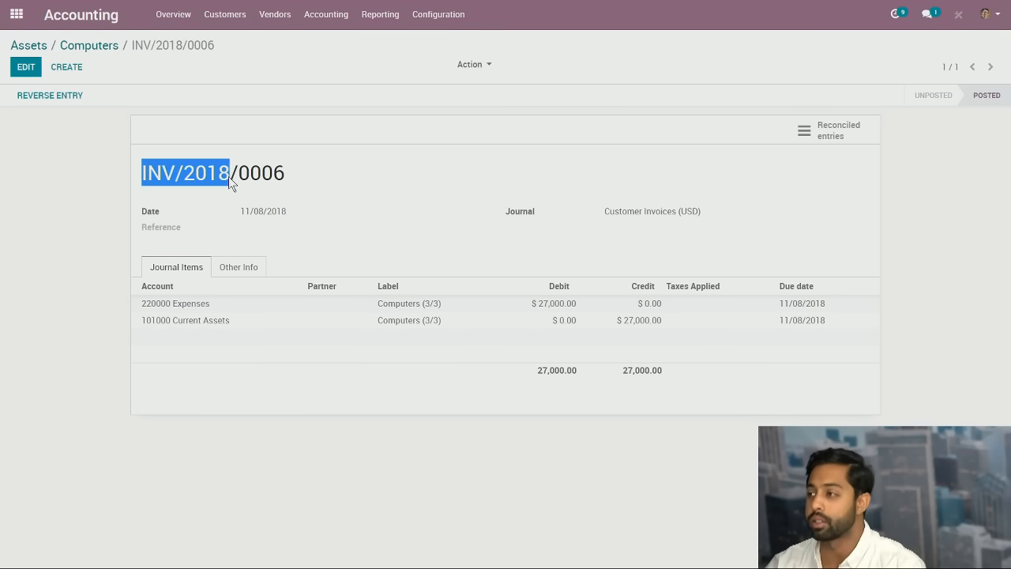
pyautogui.moveTo(228, 176); pyautogui.dragTo(295, 189)
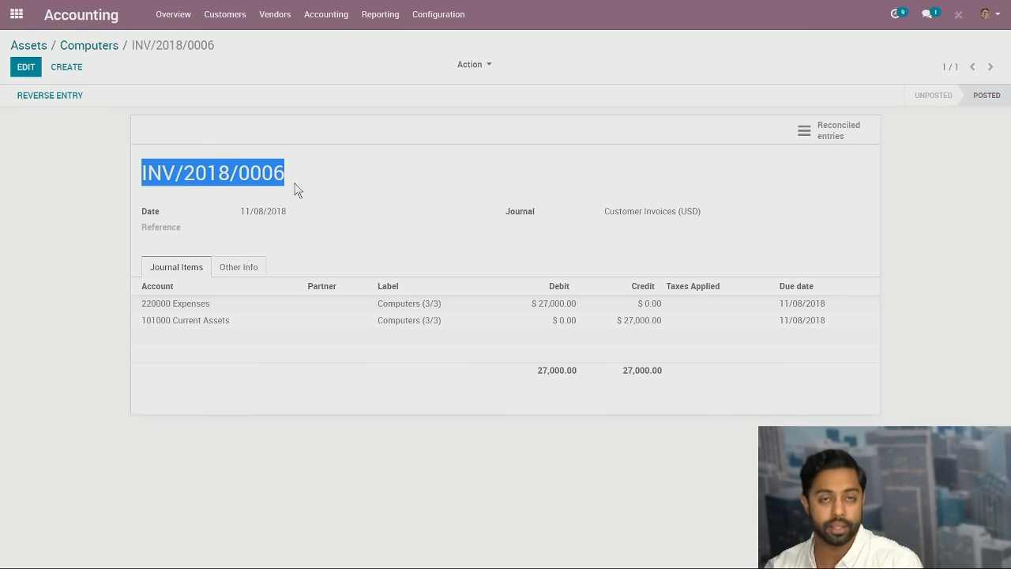
# Step: Return from the disposal journal entry to the Computers asset record
pyautogui.click(103, 166)
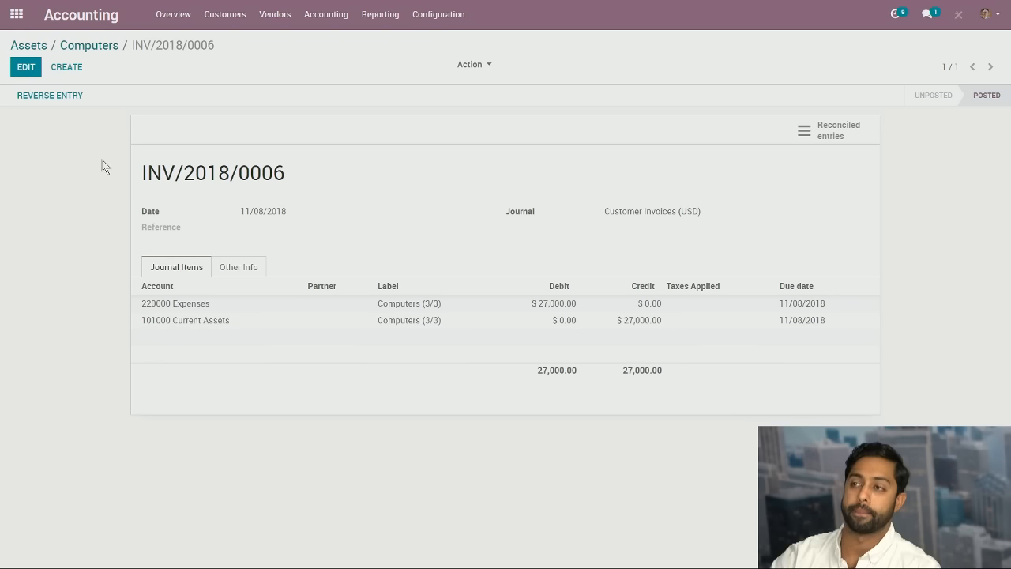
pyautogui.click(91, 47)
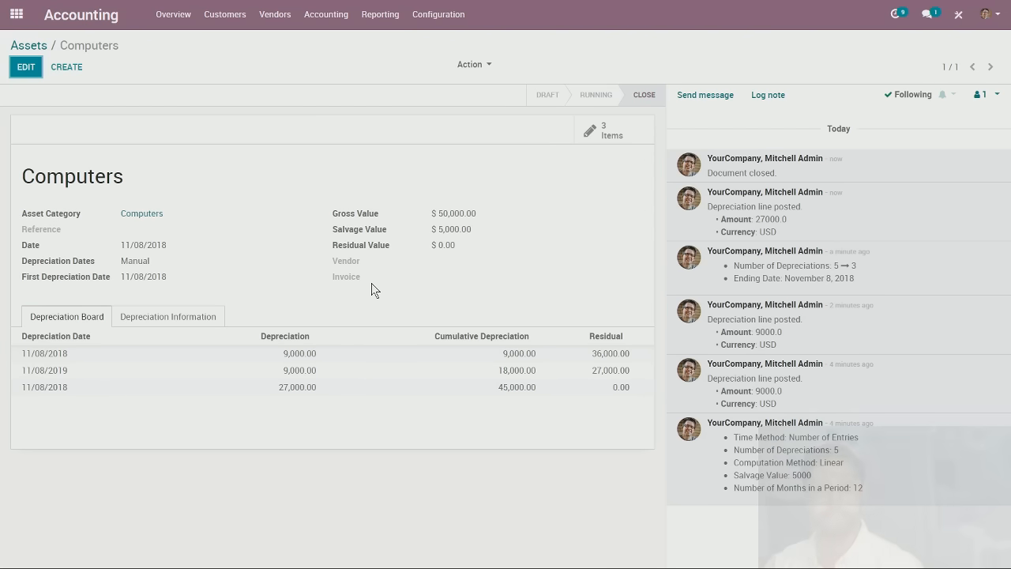
pyautogui.click(312, 17)
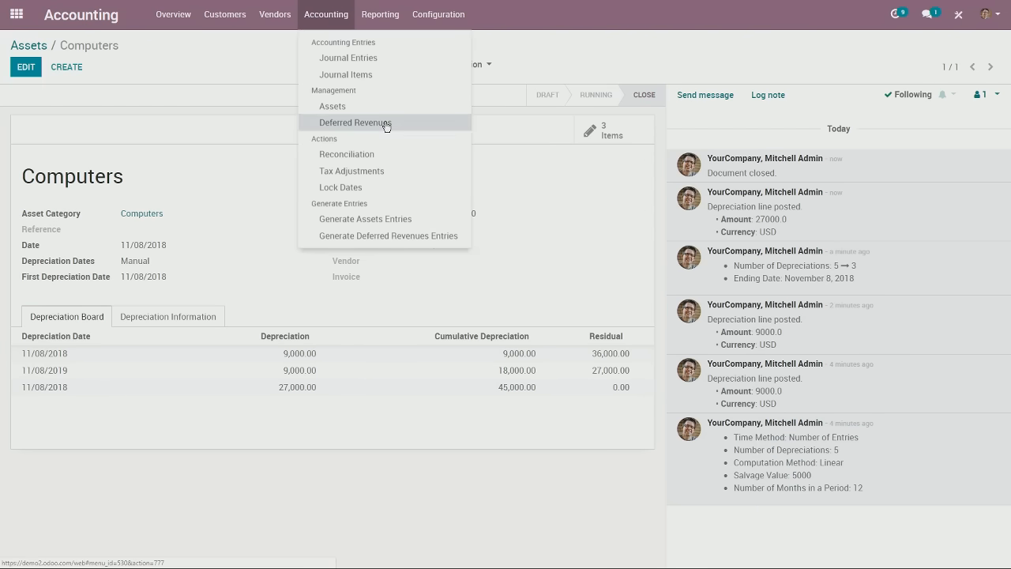
pyautogui.click(311, 19)
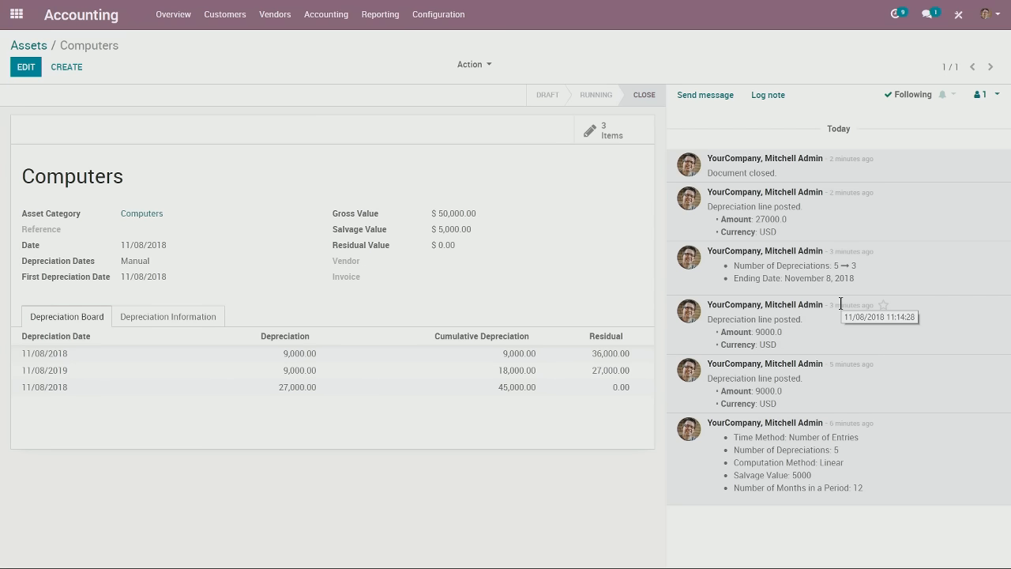
# Step: Create a new deferred revenue record and name it Subscription
pyautogui.click(328, 17)
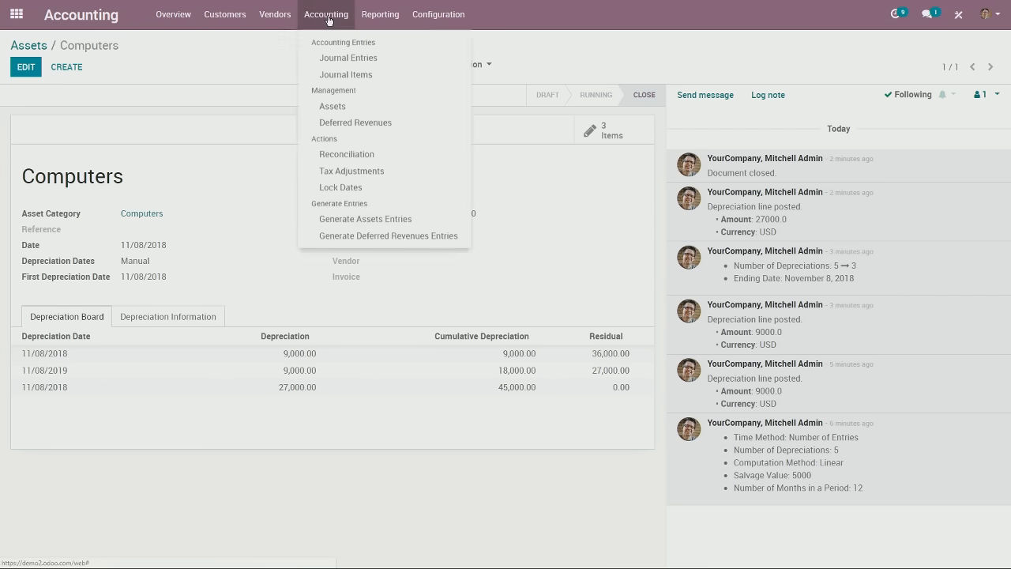
pyautogui.click(353, 128)
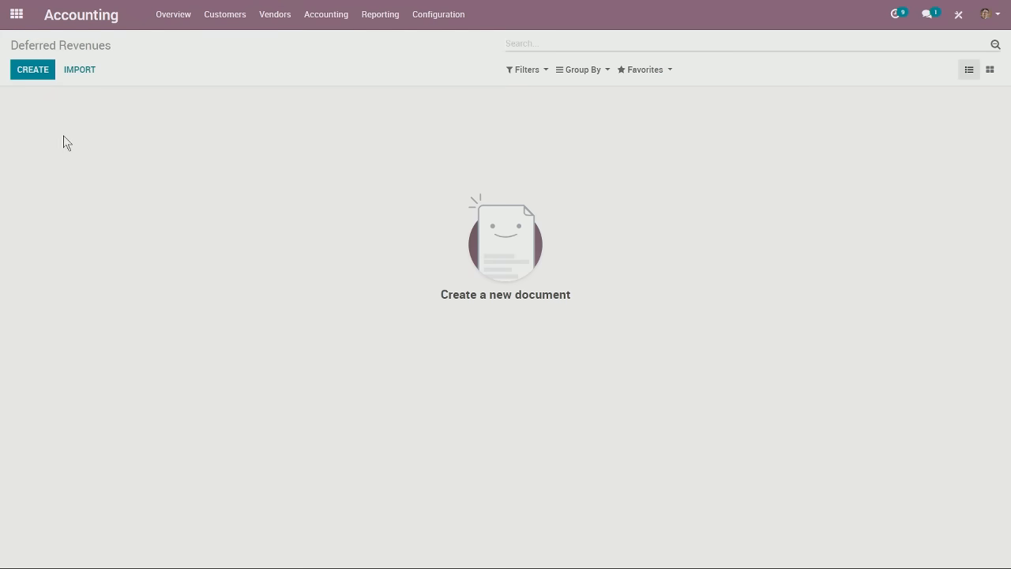
pyautogui.click(26, 69)
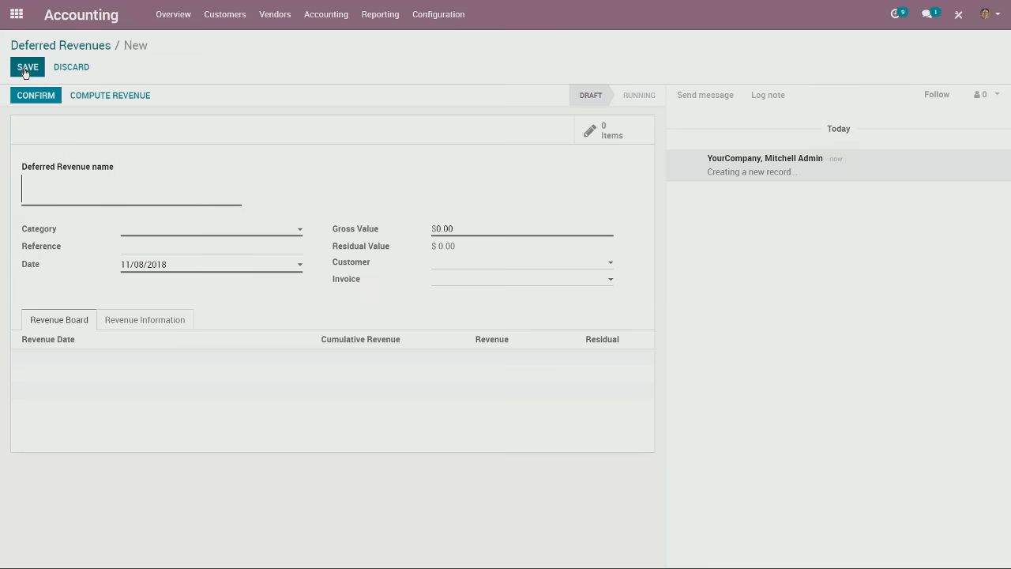
pyautogui.click(191, 200)
pyautogui.click(271, 188)
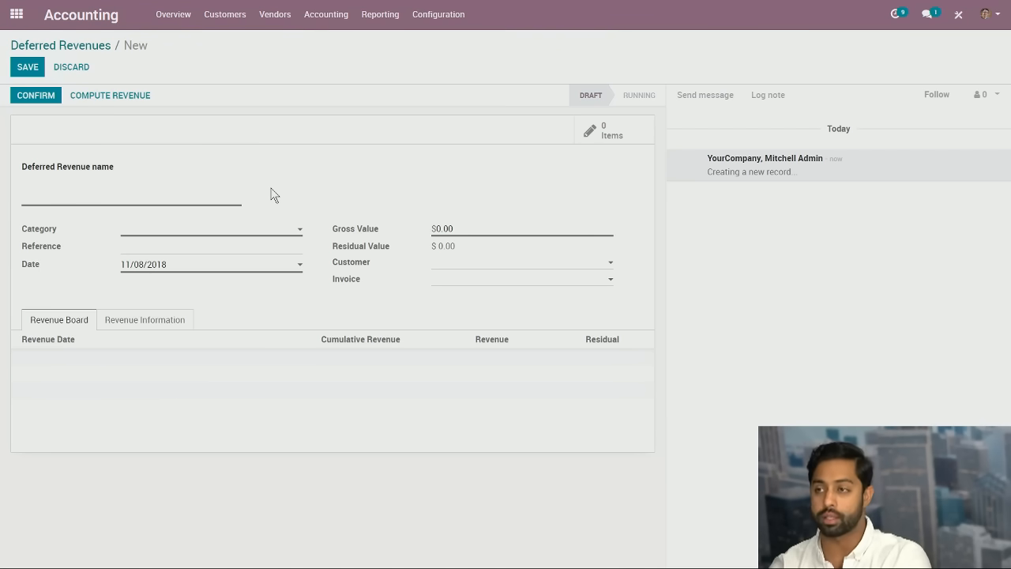
pyautogui.click(180, 197)
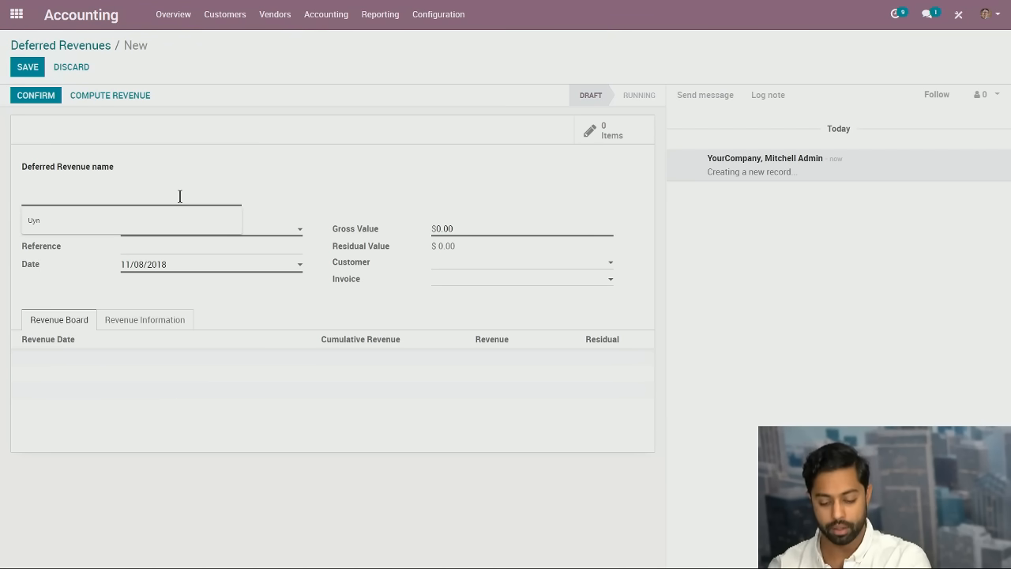
pyautogui.write('Subscr')
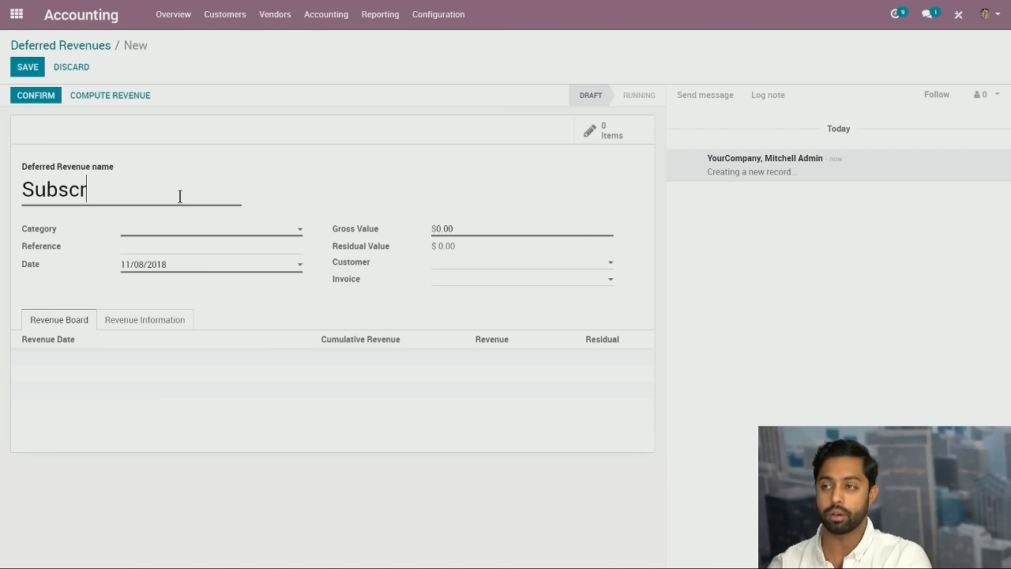
pyautogui.write('iption')
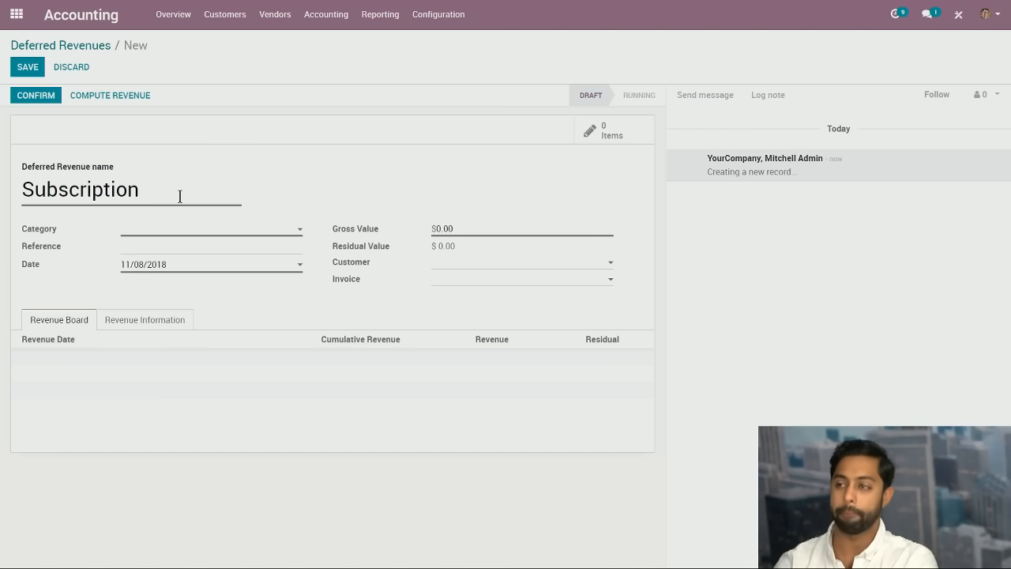
# Step: Start a new category for the Subscription deferred revenue and set its deferred revenue type to Subscriptions
pyautogui.click(181, 230)
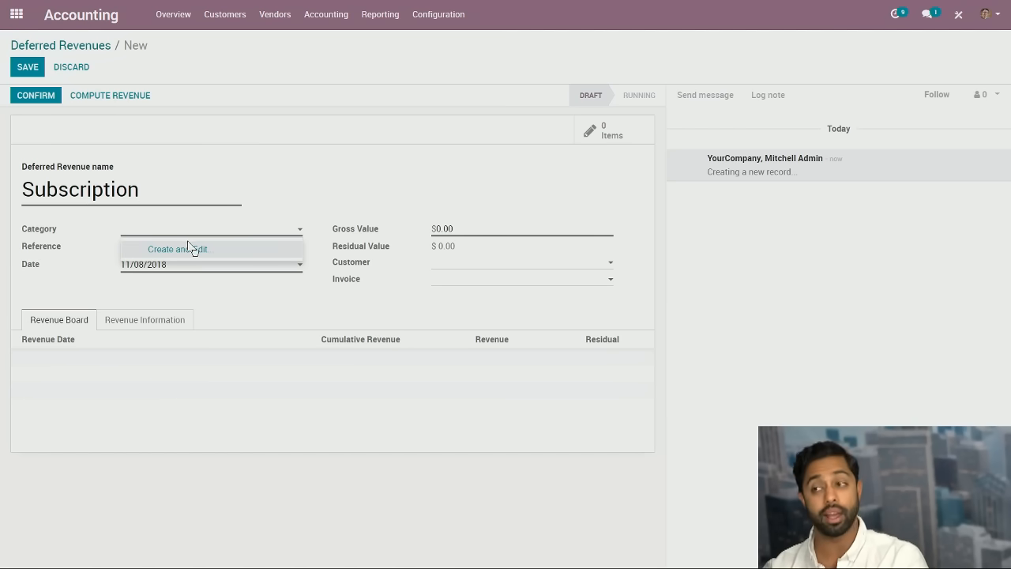
pyautogui.click(190, 250)
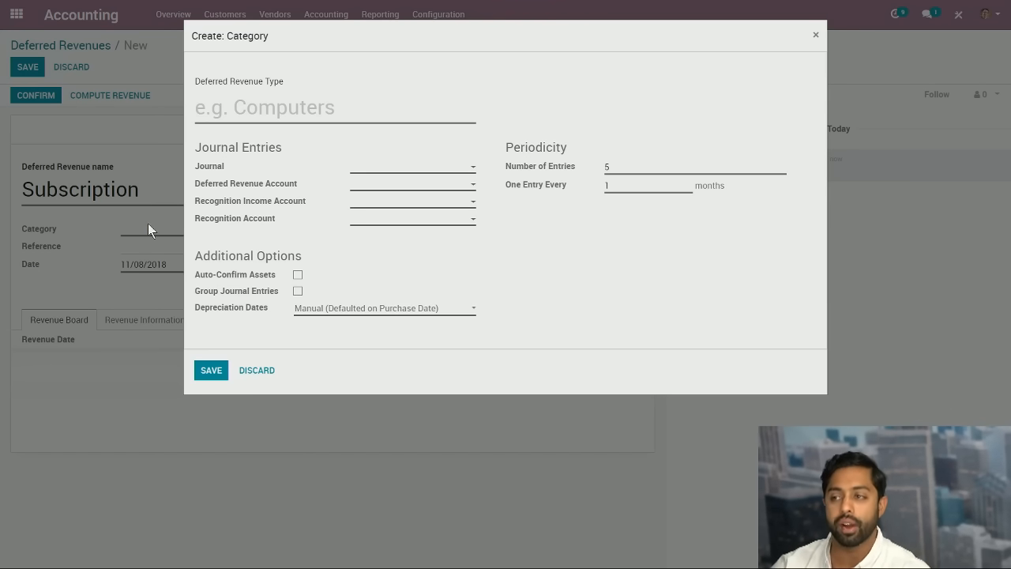
pyautogui.click(308, 114)
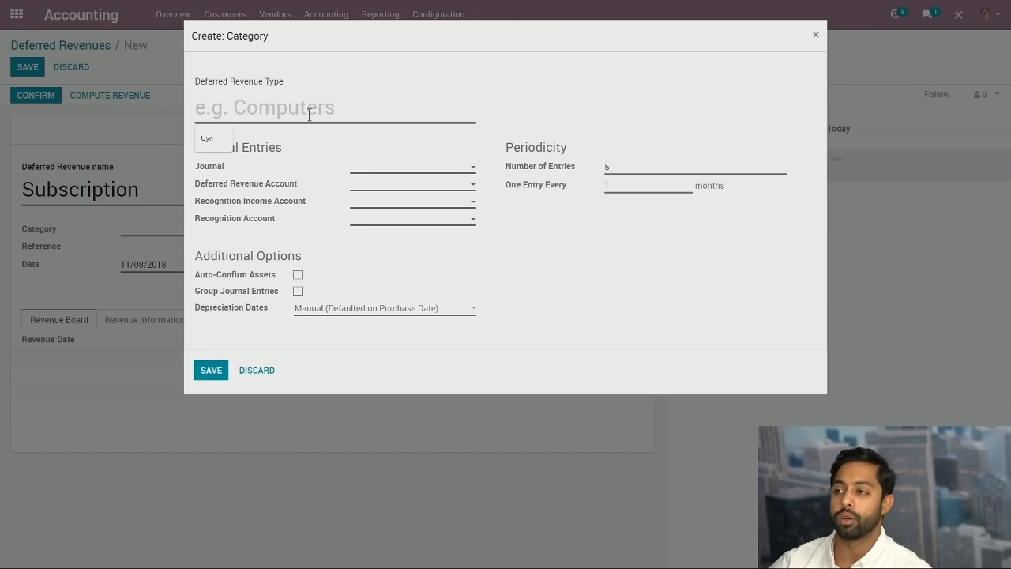
pyautogui.write('Subscitop')
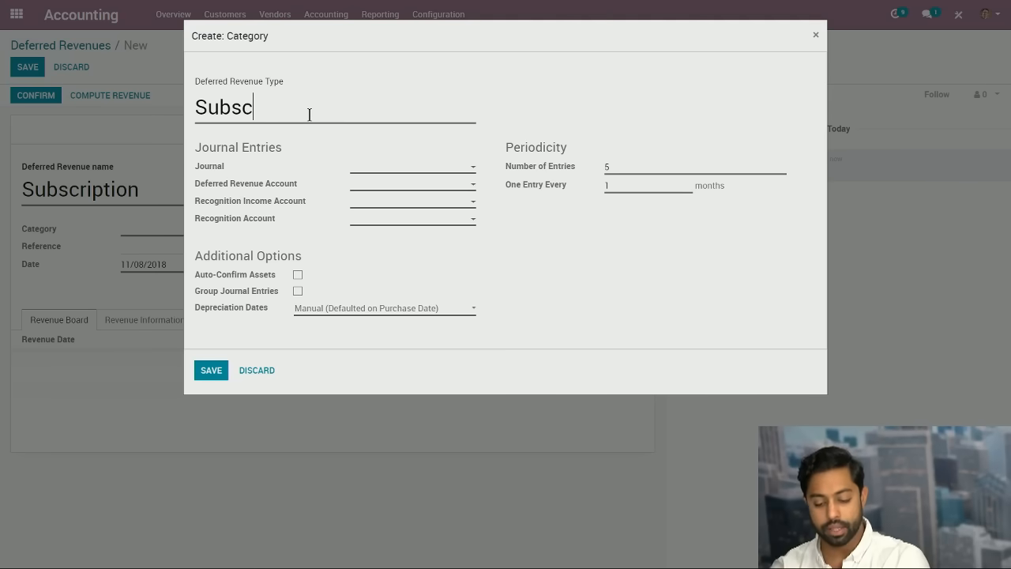
pyautogui.press('BackSpace')
pyautogui.press('BackSpace')
pyautogui.press('BackSpace')
pyautogui.press('BackSpace')
pyautogui.write('rition')
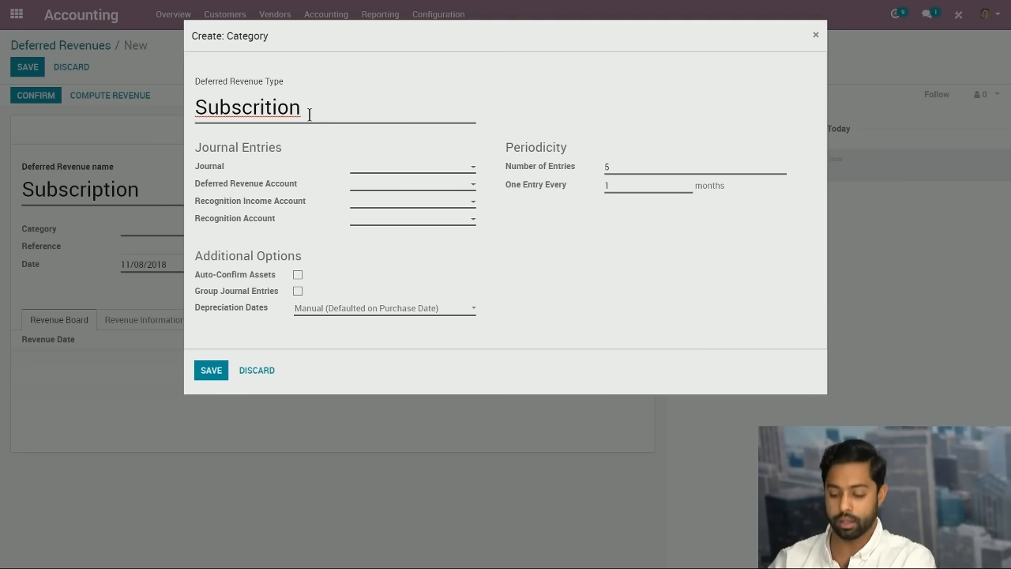
pyautogui.press('Left')
pyautogui.press('Left')
pyautogui.press('Left')
pyautogui.press('Left')
pyautogui.press('Left')
pyautogui.write('p')
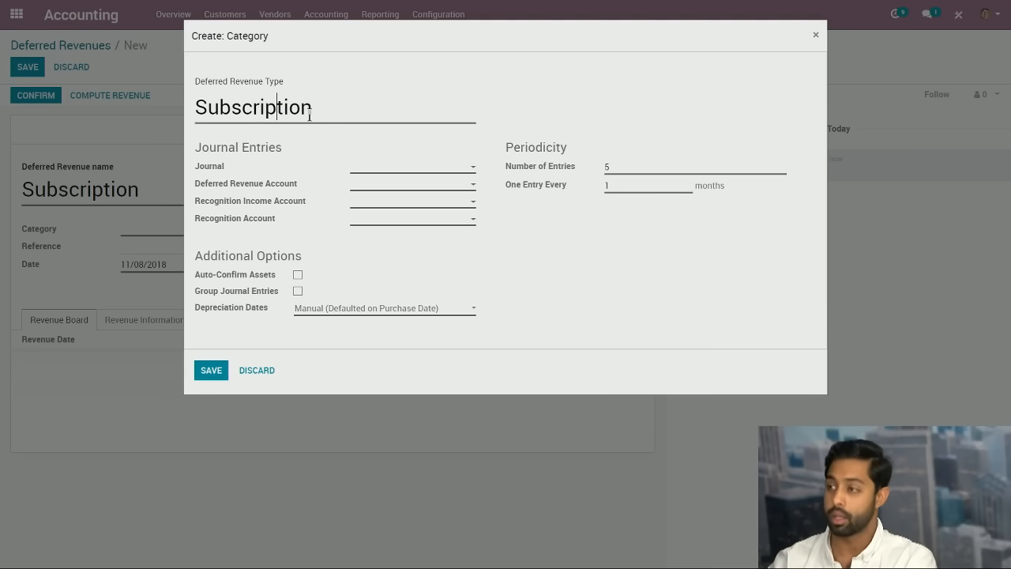
pyautogui.press('Right')
pyautogui.press('Right')
pyautogui.press('Right')
pyautogui.press('Right')
pyautogui.press('Right')
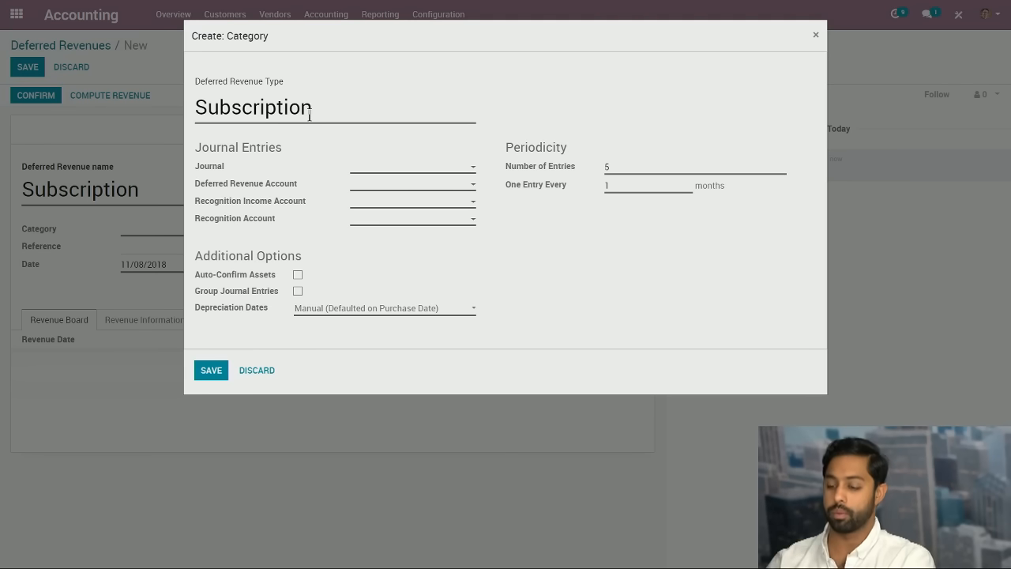
pyautogui.press('BackSpace')
pyautogui.write('s')
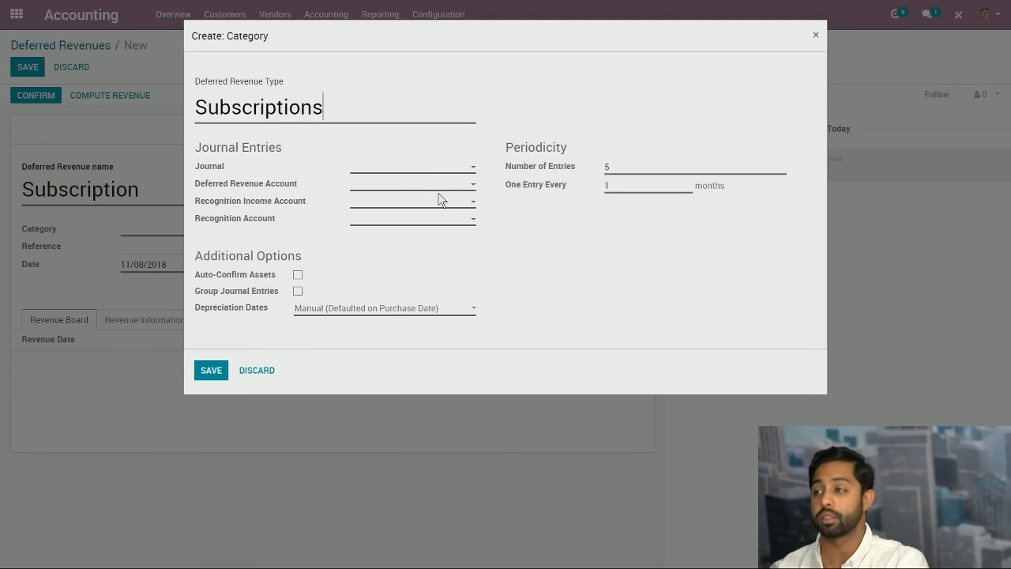
# Step: Set the category's journal to Customer Invoices (USD) and its deferred revenue account to 103000 Prepayments
pyautogui.click(436, 168)
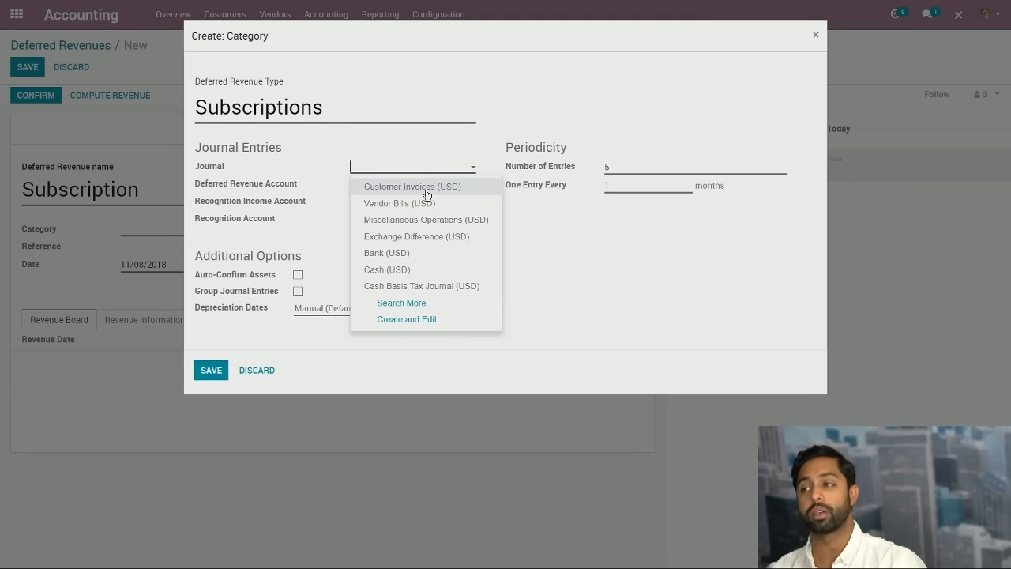
pyautogui.click(426, 188)
pyautogui.click(425, 187)
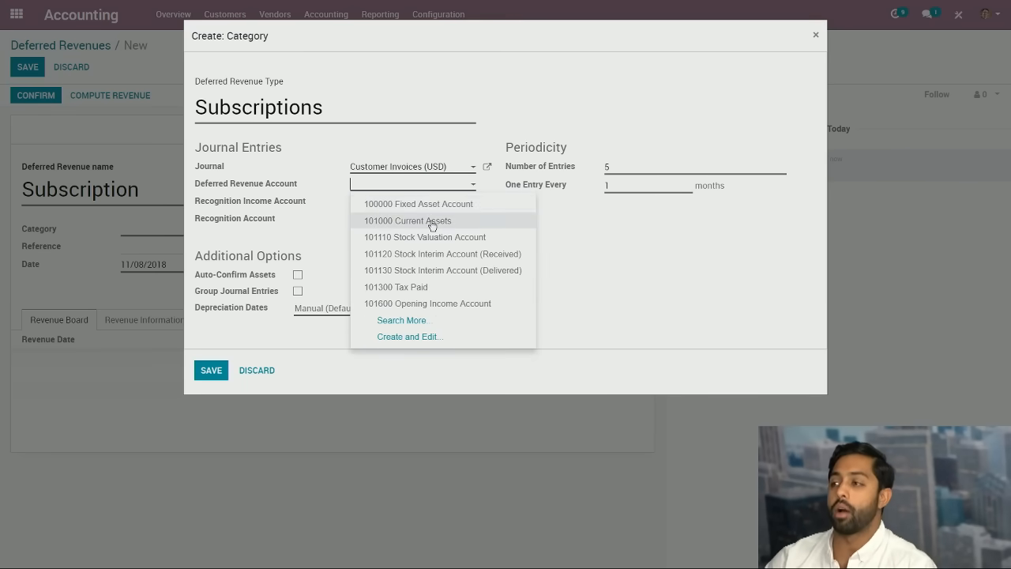
pyautogui.click(419, 183)
pyautogui.click(419, 184)
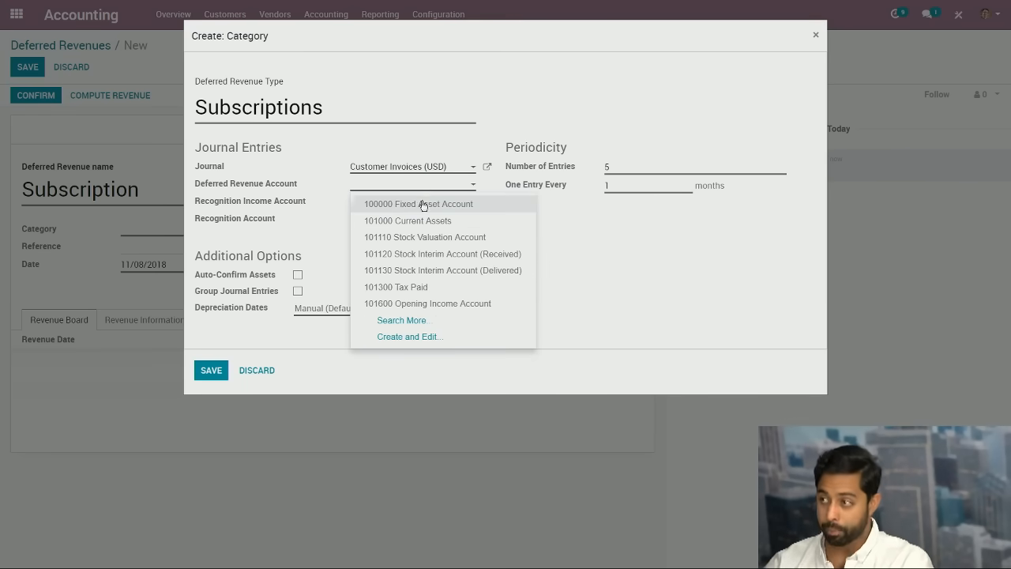
pyautogui.click(425, 319)
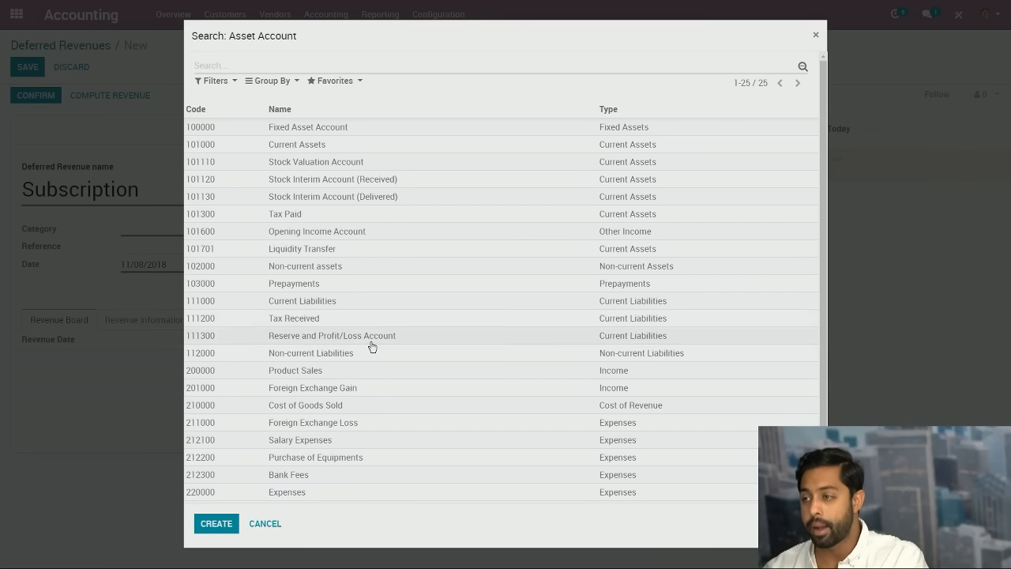
pyautogui.click(410, 283)
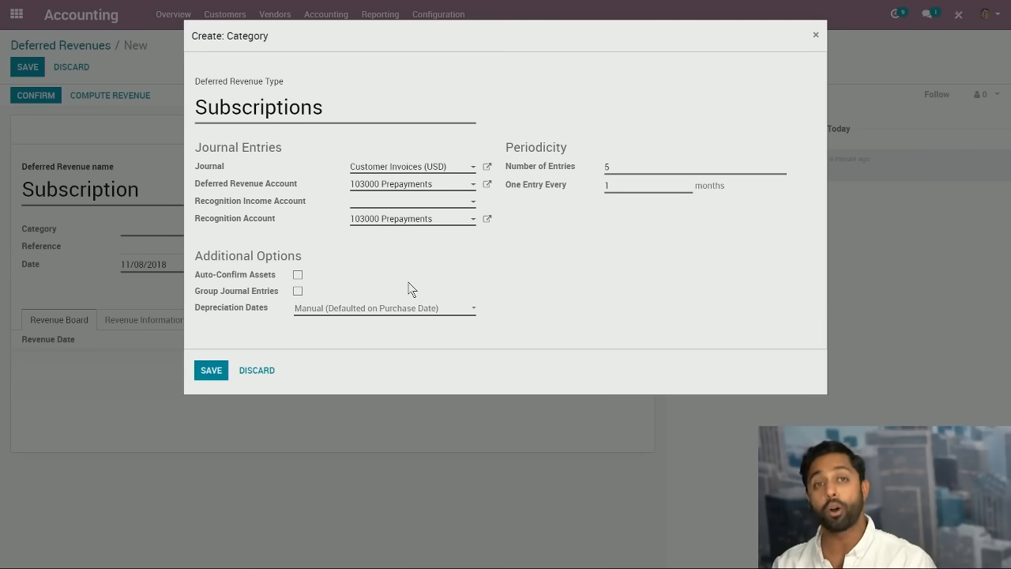
# Step: Set the recognition income account to 200000 Product Sales and keep the depreciation dates on Manual (Defaulted on Purchase Date)
pyautogui.click(427, 204)
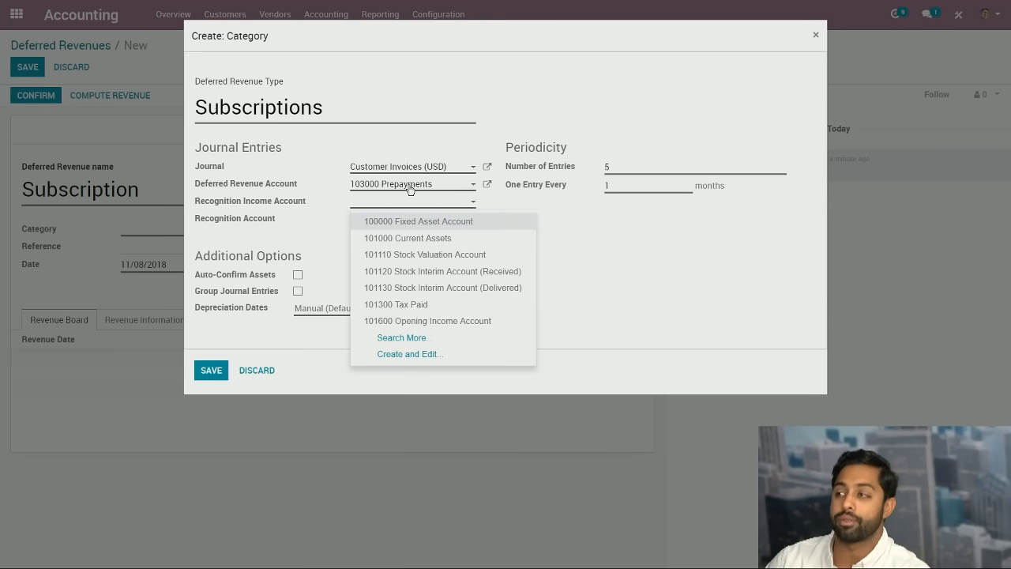
pyautogui.click(544, 237)
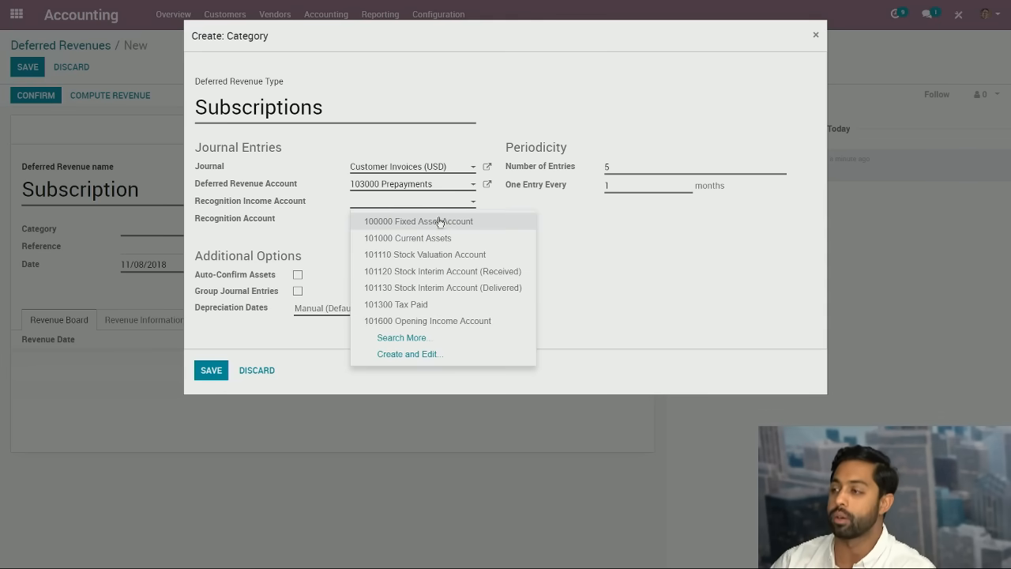
pyautogui.write('produc')
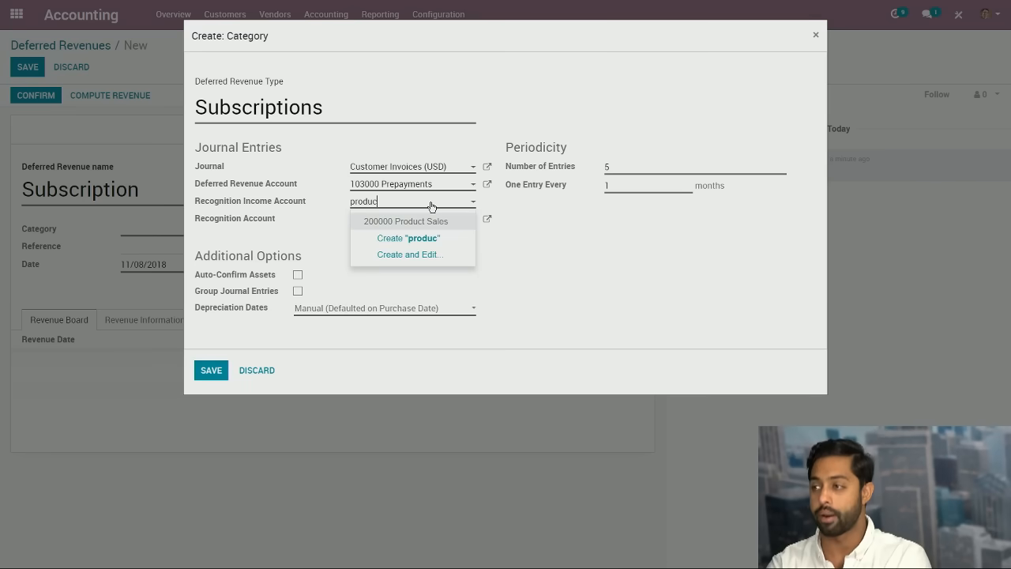
pyautogui.press('Return')
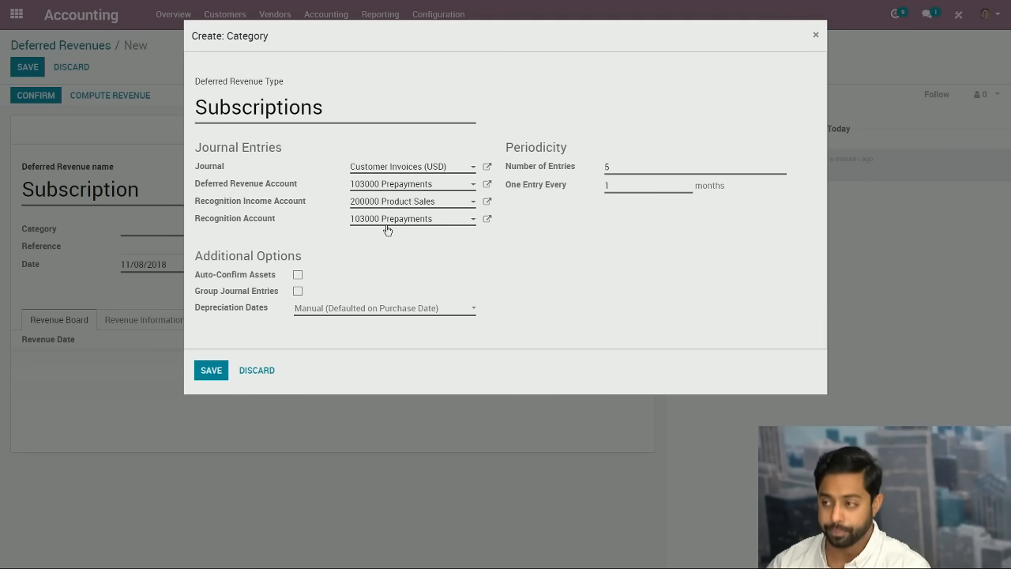
pyautogui.click(445, 316)
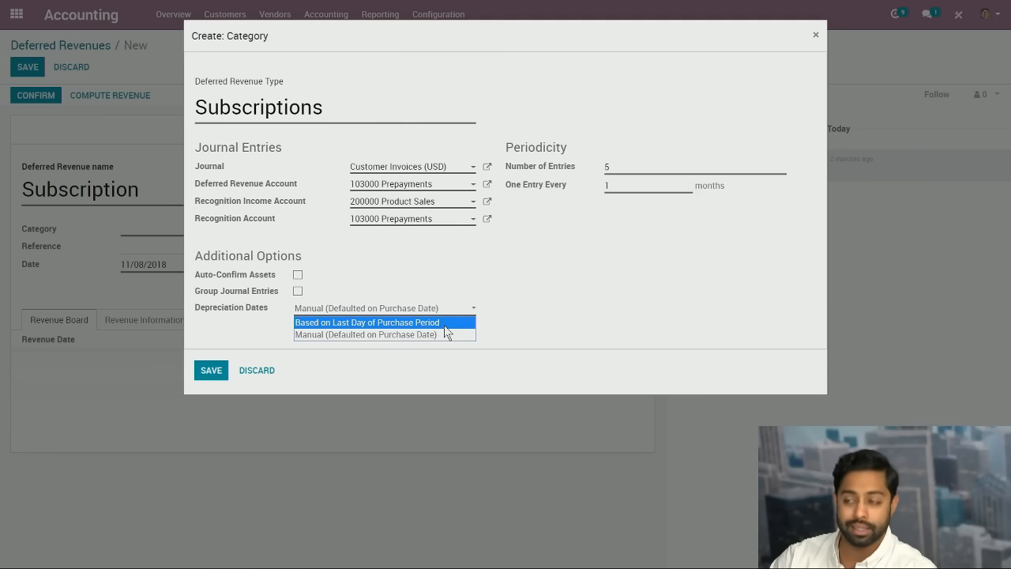
pyautogui.click(462, 335)
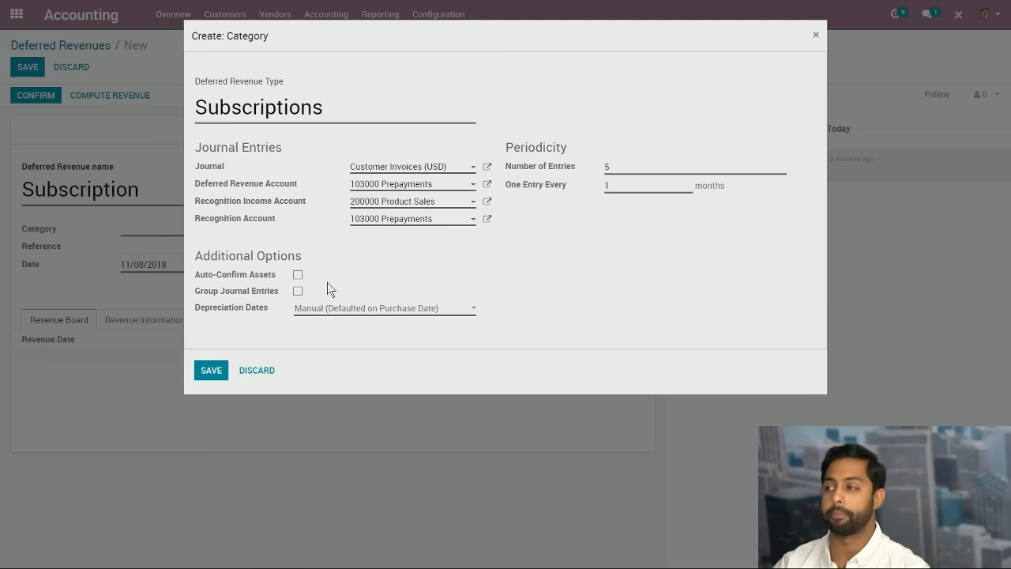
# Step: Set the category's periodicity to 3 entries with one entry every 12 months, and save the category
pyautogui.click(649, 188)
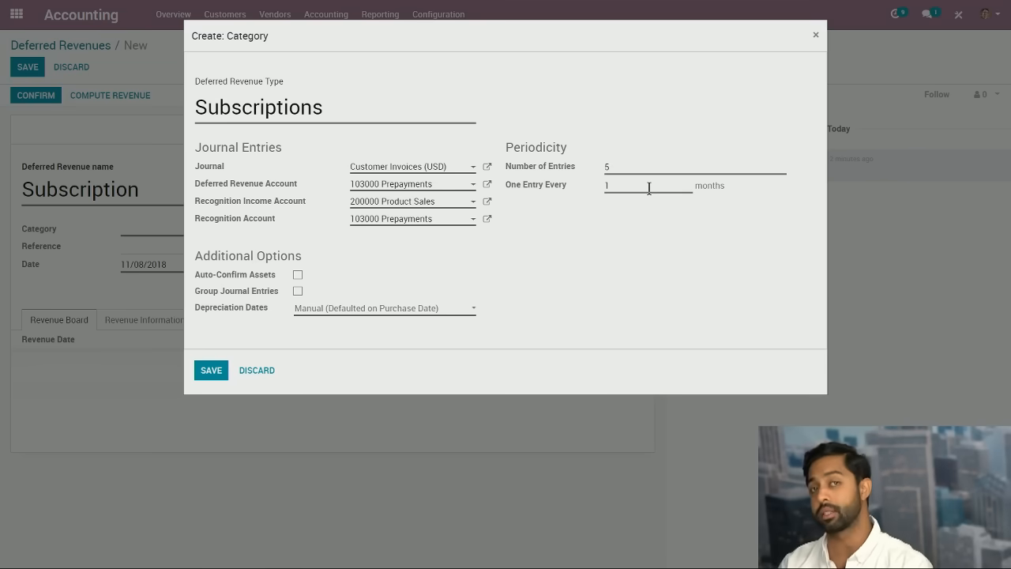
pyautogui.doubleClick(606, 167)
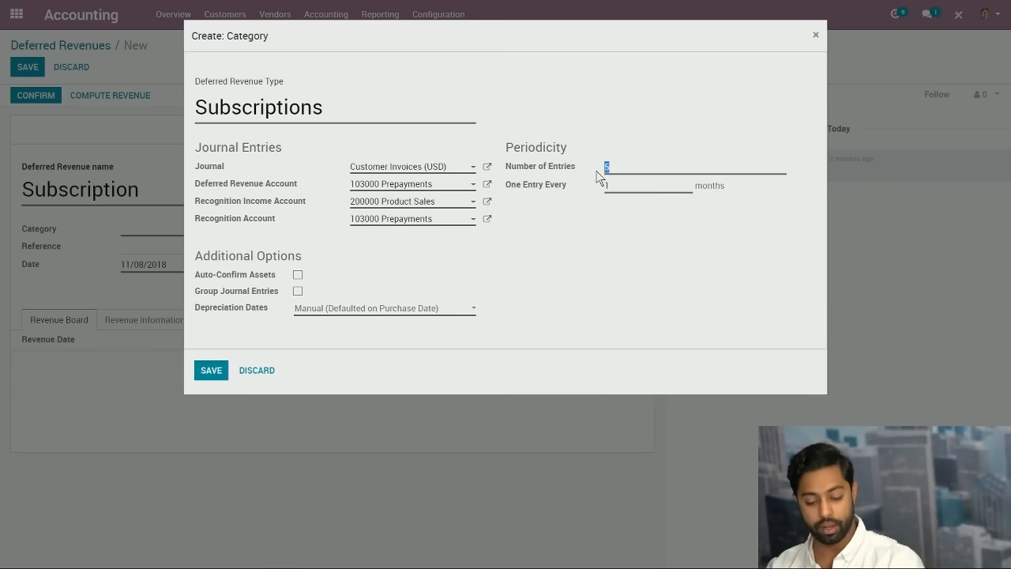
pyautogui.write('3')
pyautogui.moveTo(624, 188); pyautogui.dragTo(599, 189)
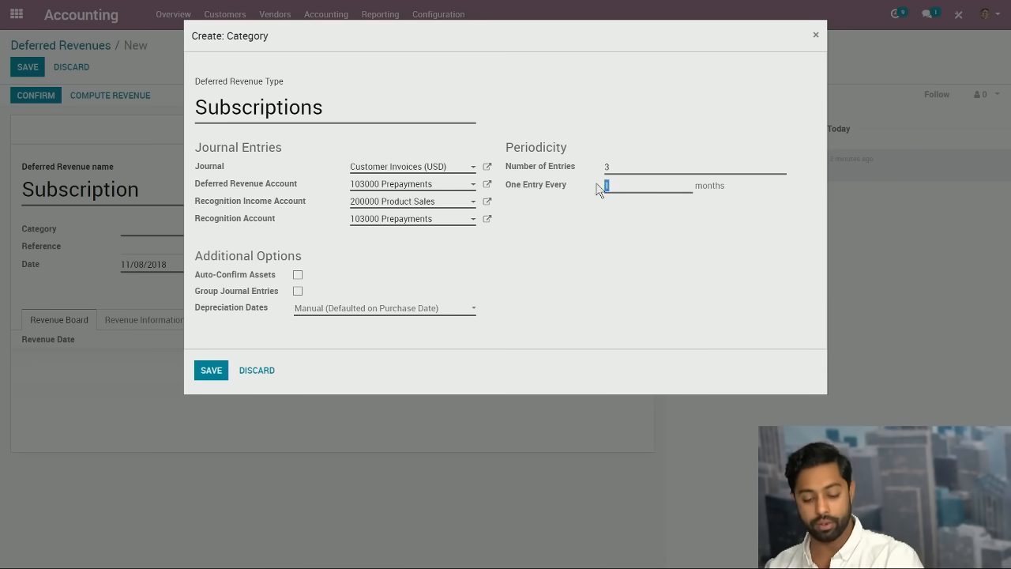
pyautogui.write('312')
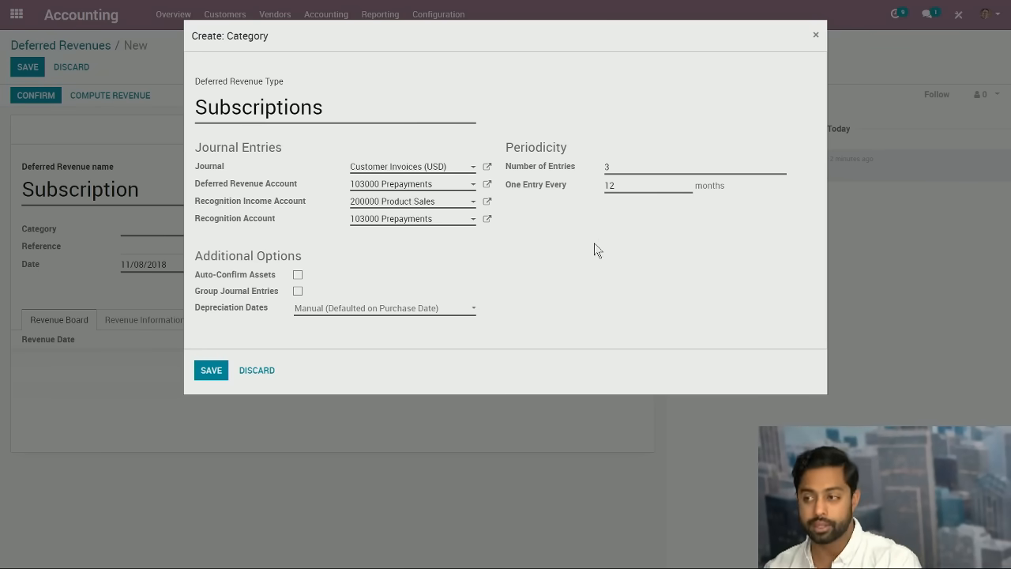
pyautogui.click(211, 371)
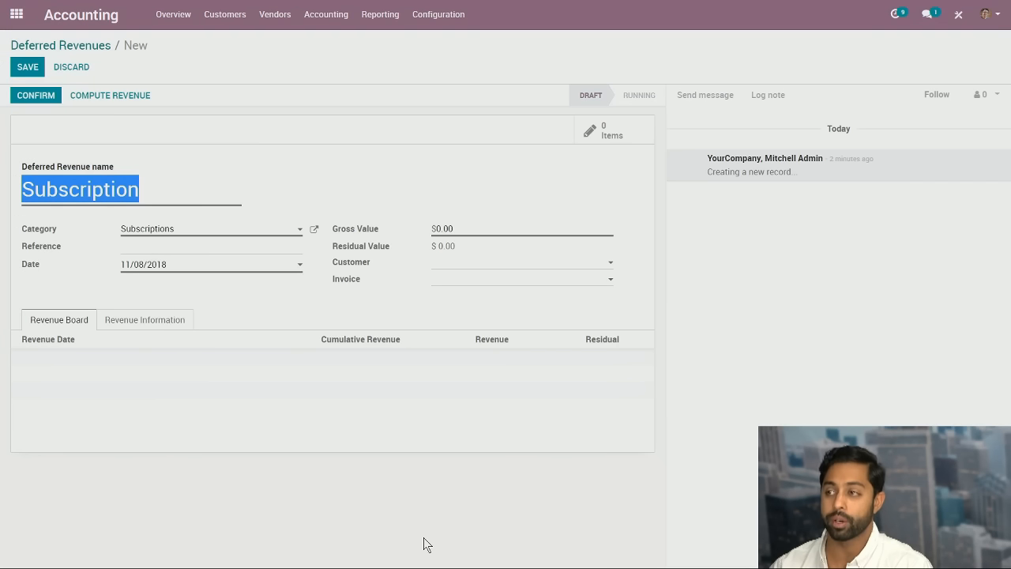
# Step: Set the gross value of the Subscription deferred revenue to $30,000.00
pyautogui.click(249, 245)
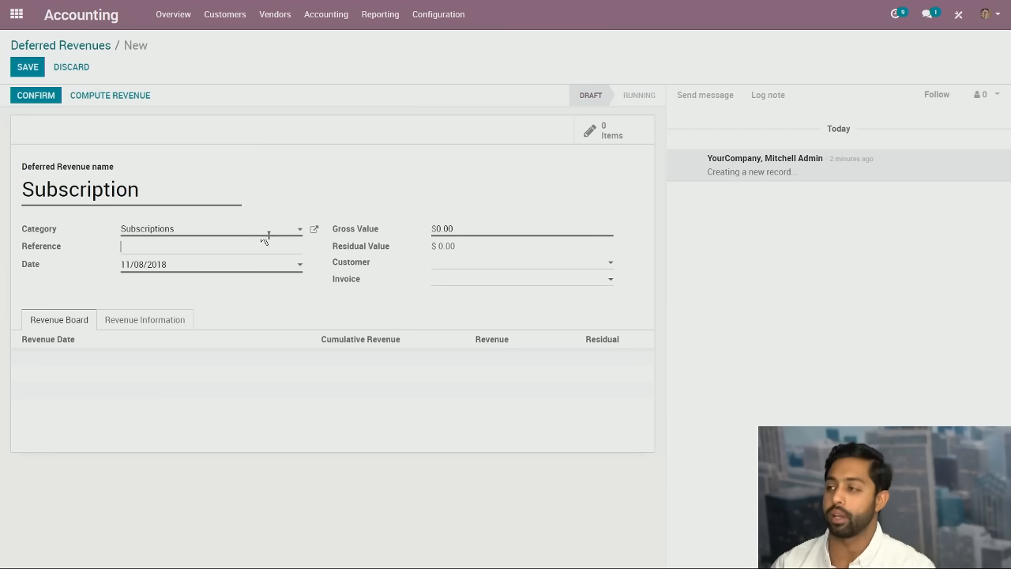
pyautogui.doubleClick(438, 228)
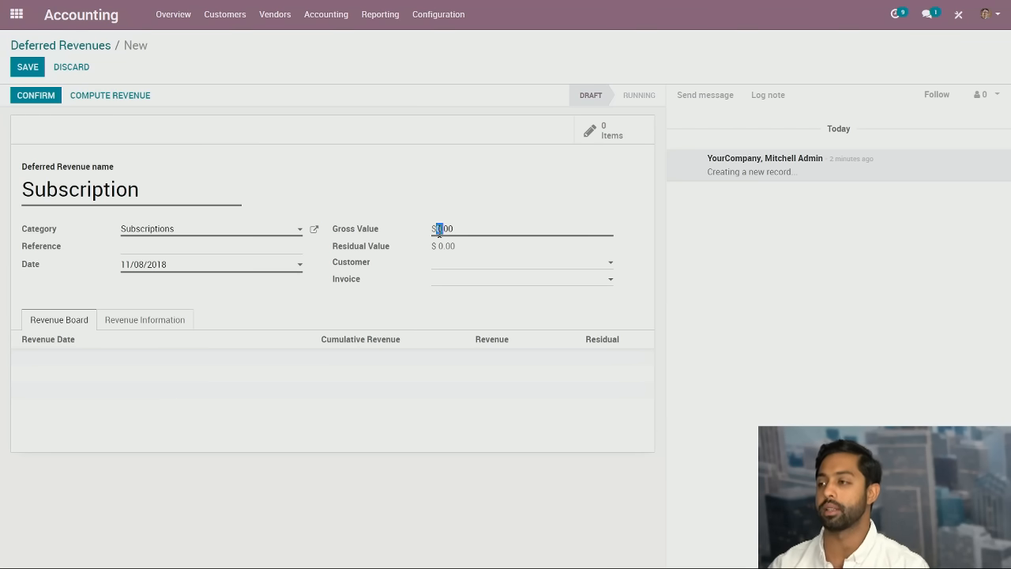
pyautogui.moveTo(453, 230); pyautogui.dragTo(435, 229)
pyautogui.click(443, 228)
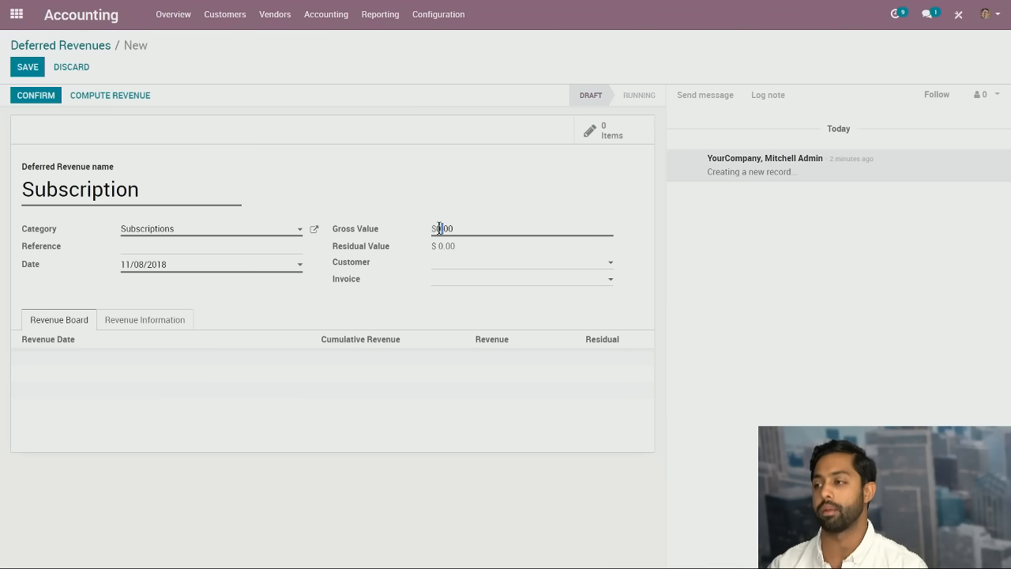
pyautogui.press('BackSpace')
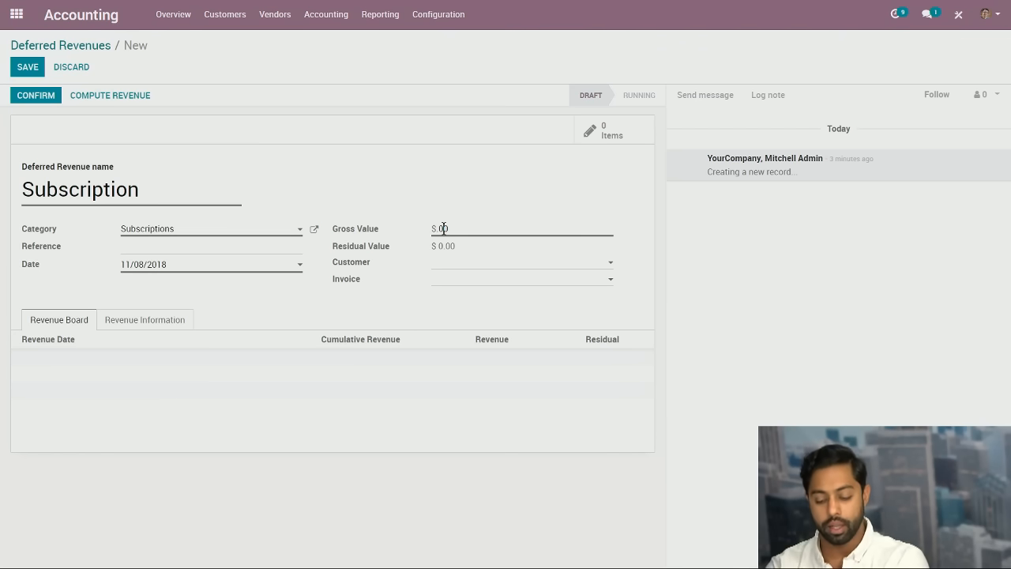
pyautogui.write('30000')
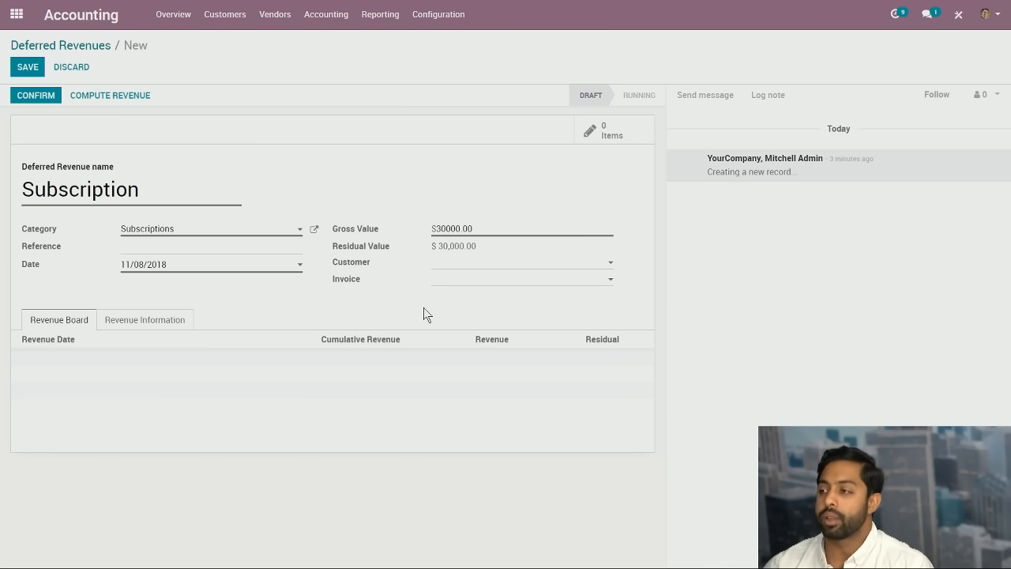
# Step: Set the customer to Azure Interior, leave the invoice blank, and save and confirm the deferred revenue
pyautogui.click(493, 269)
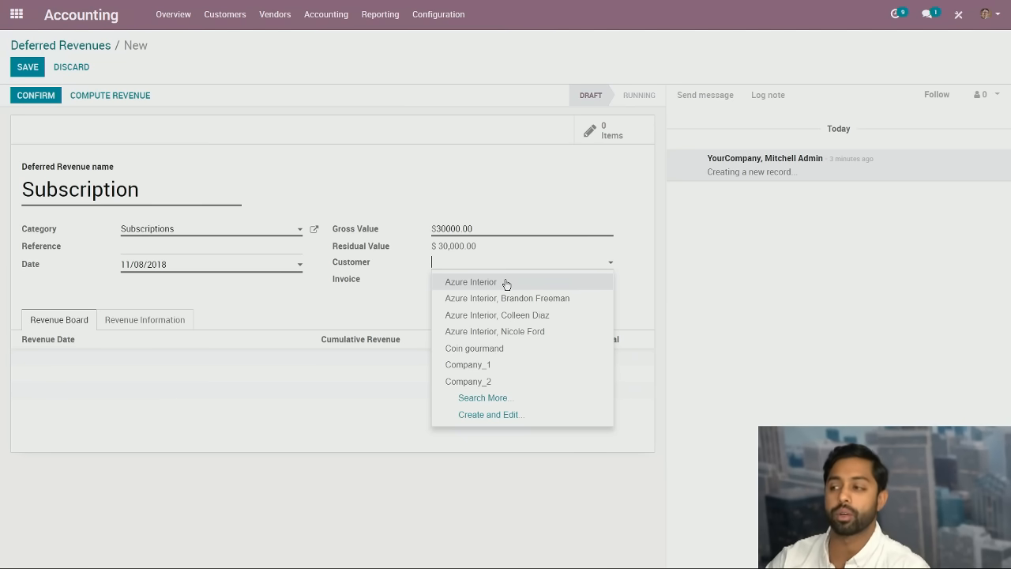
pyautogui.click(507, 283)
pyautogui.click(509, 281)
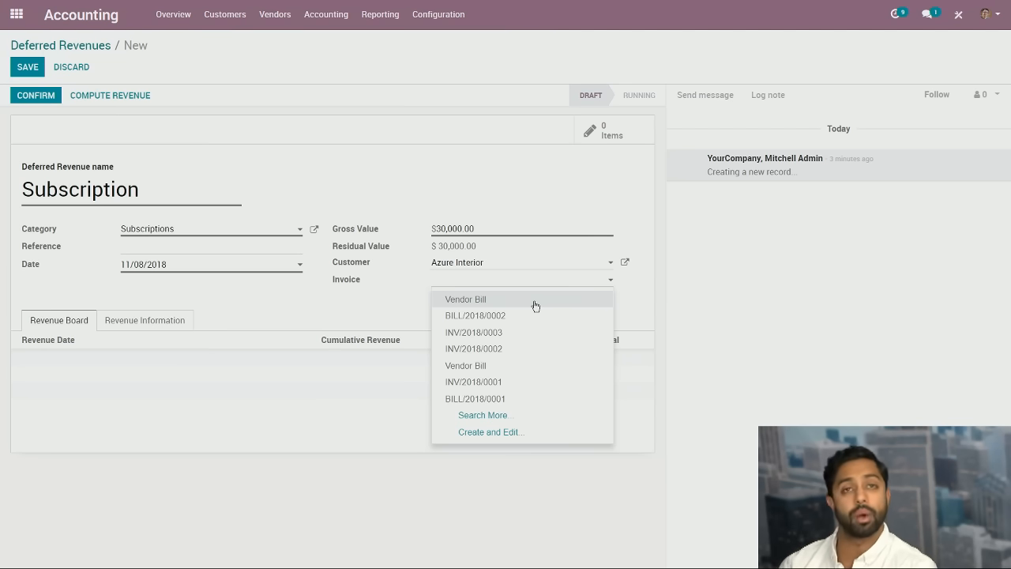
pyautogui.click(403, 302)
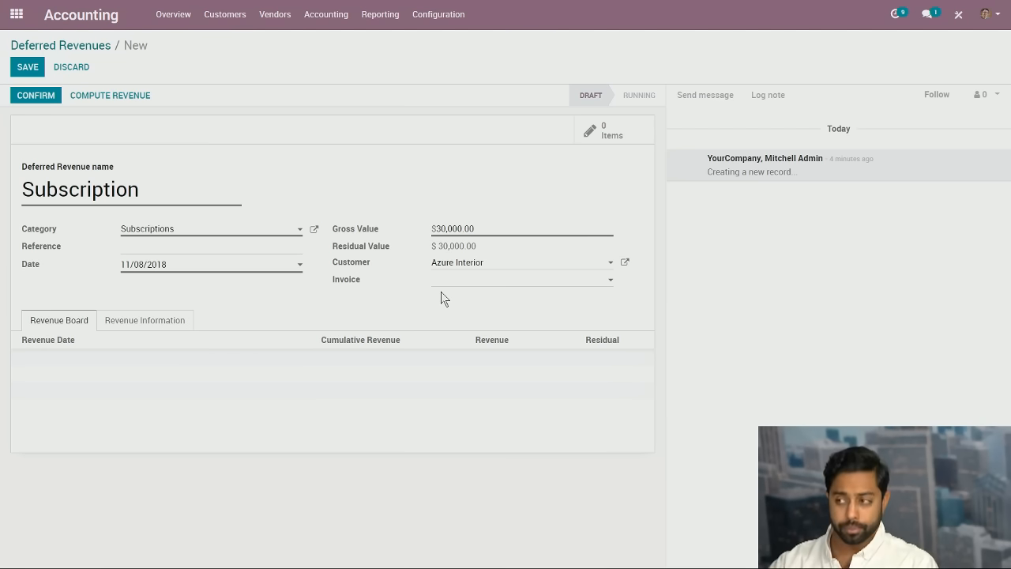
pyautogui.click(461, 281)
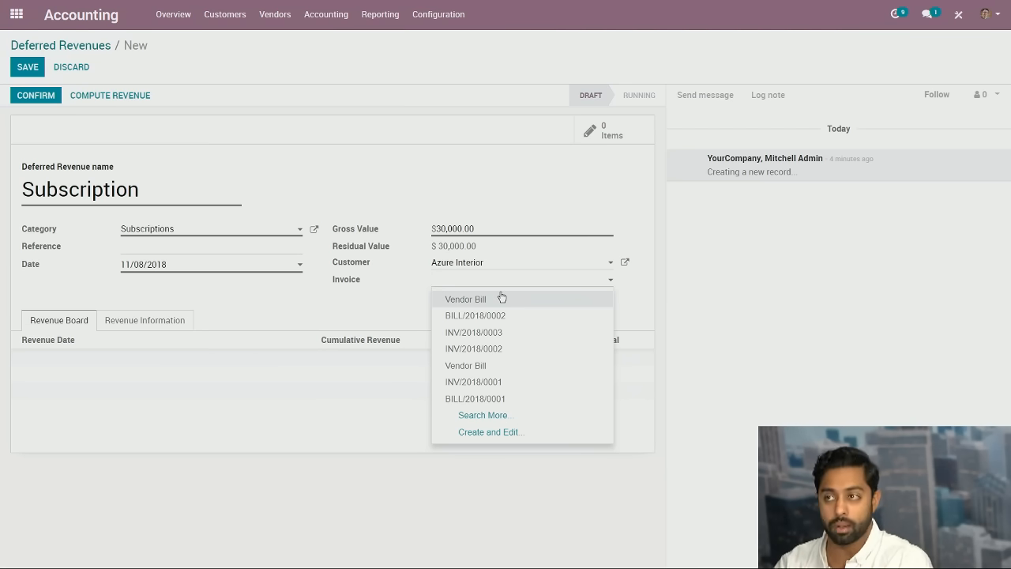
pyautogui.click(388, 301)
pyautogui.click(27, 66)
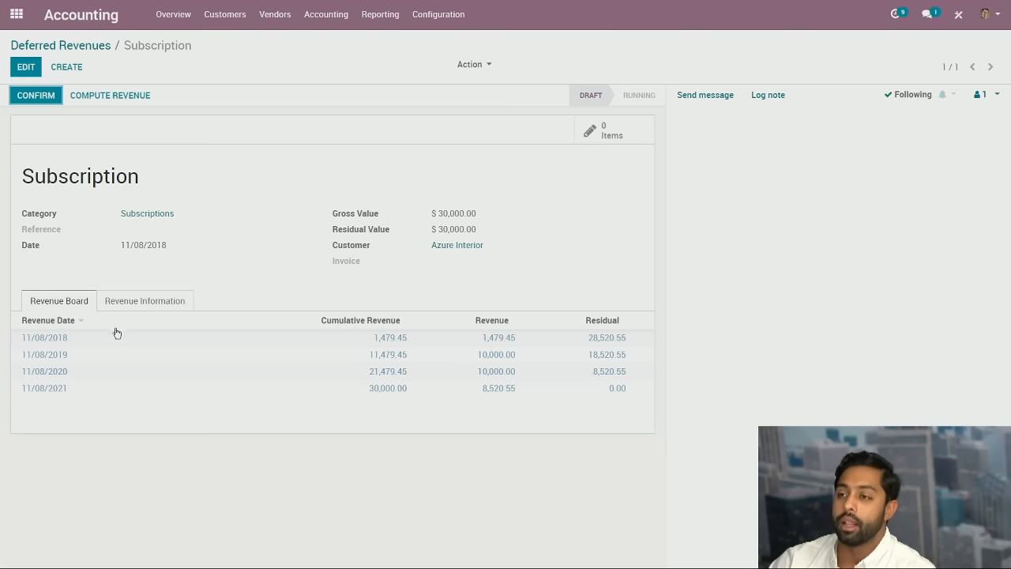
pyautogui.click(34, 95)
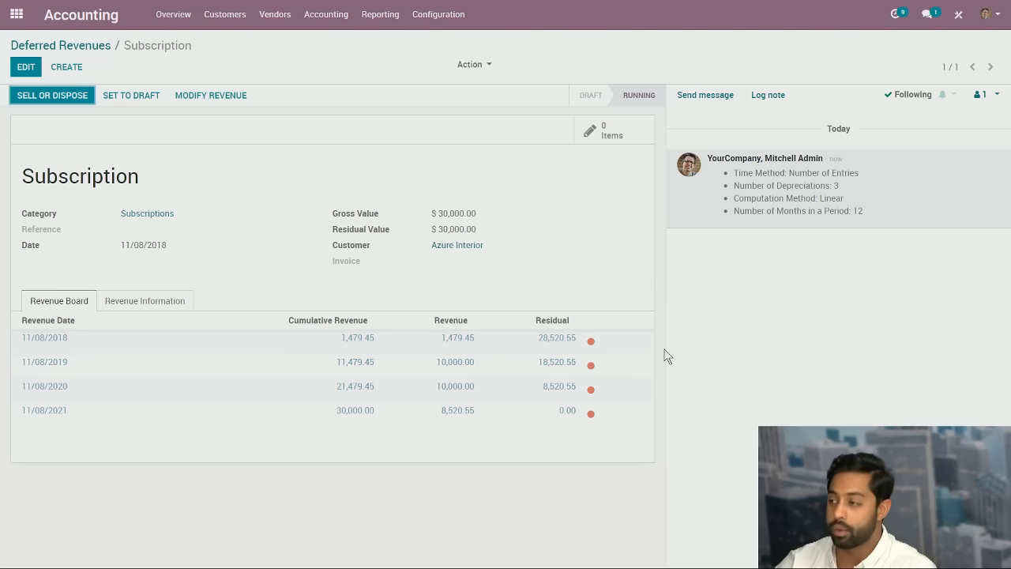
# Step: Generate and post the journal entry for the 11/08/2018 revenue line, and return to the Subscription record
pyautogui.click(593, 344)
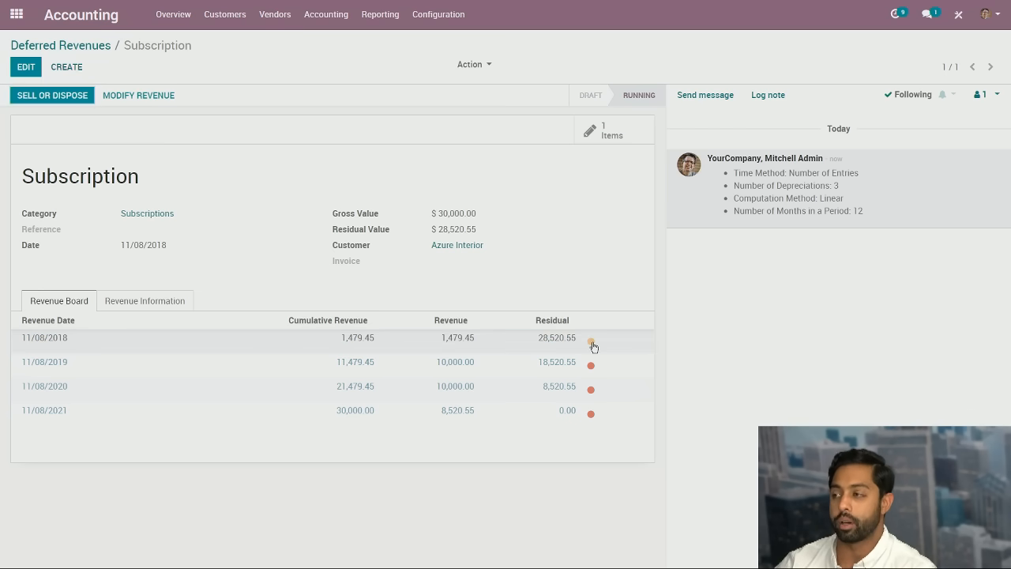
pyautogui.click(630, 135)
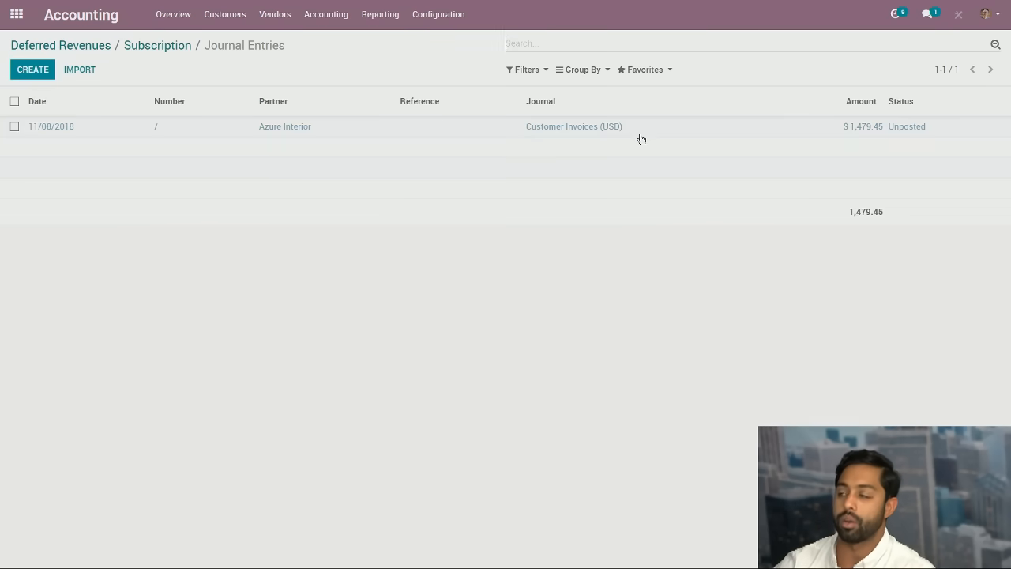
pyautogui.click(403, 129)
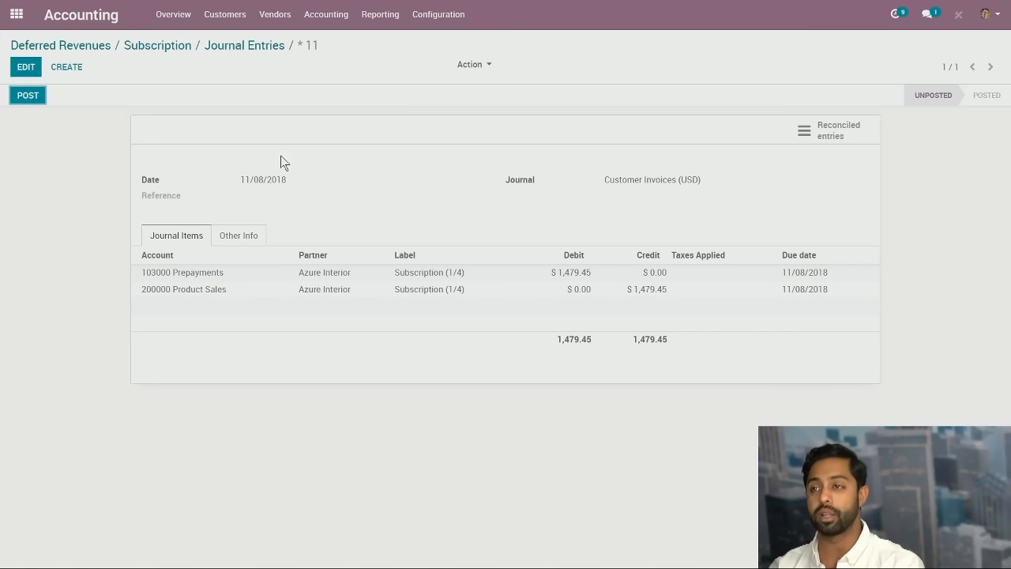
pyautogui.click(27, 96)
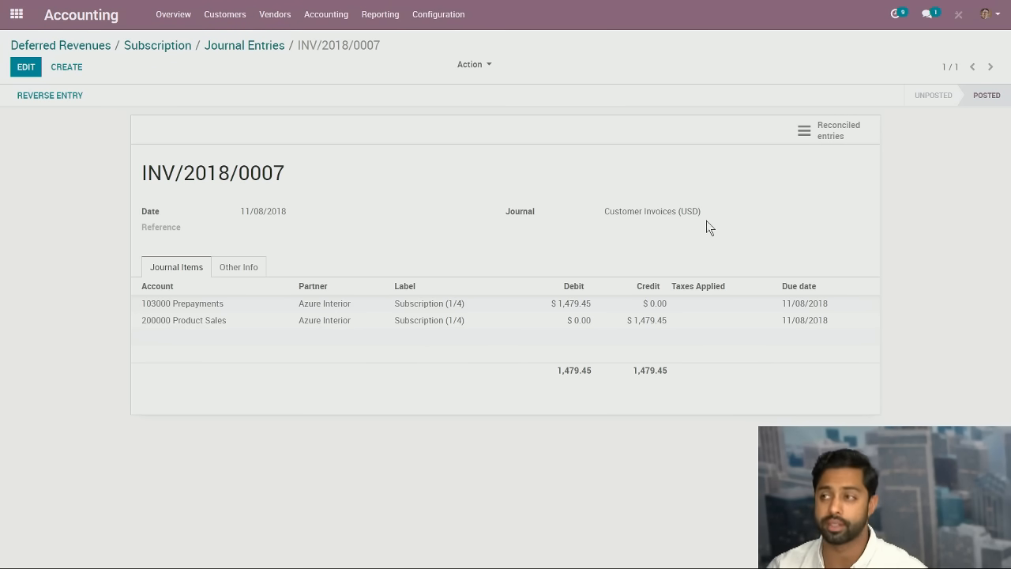
pyautogui.click(228, 45)
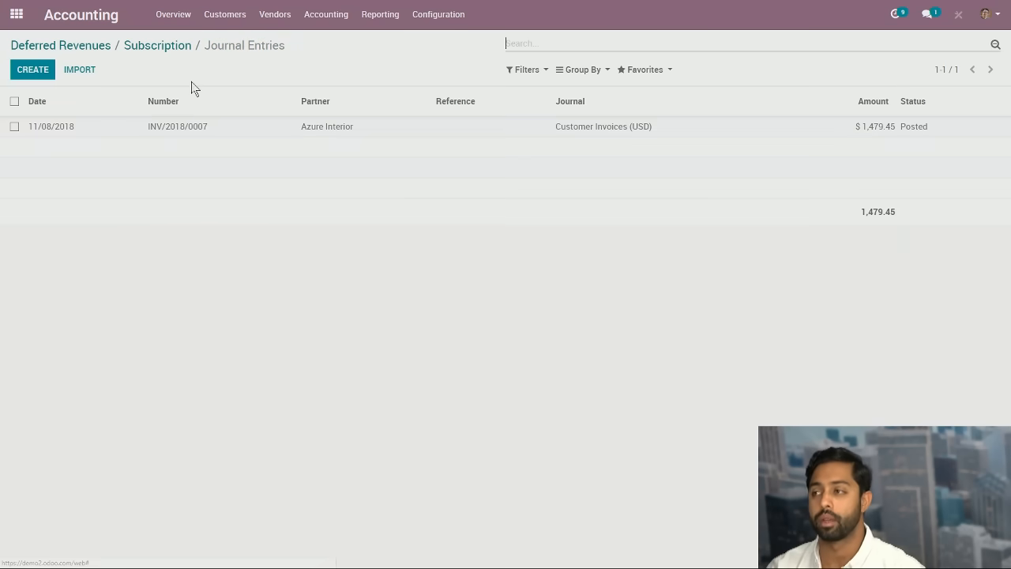
pyautogui.click(159, 44)
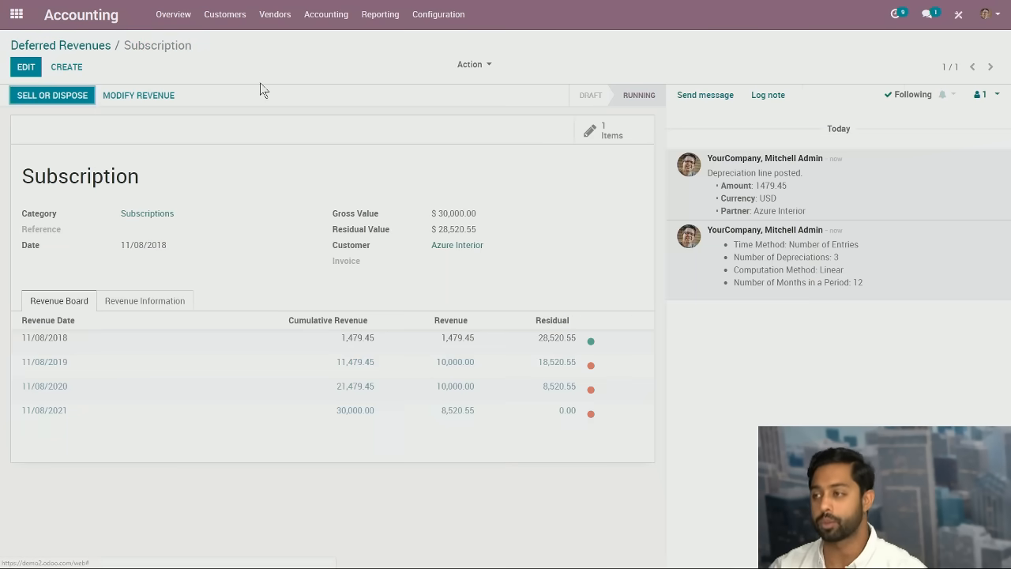
# Step: Generate and post the journal entry for the 11/08/2019 revenue line, and go back to the Subscription record
pyautogui.click(592, 368)
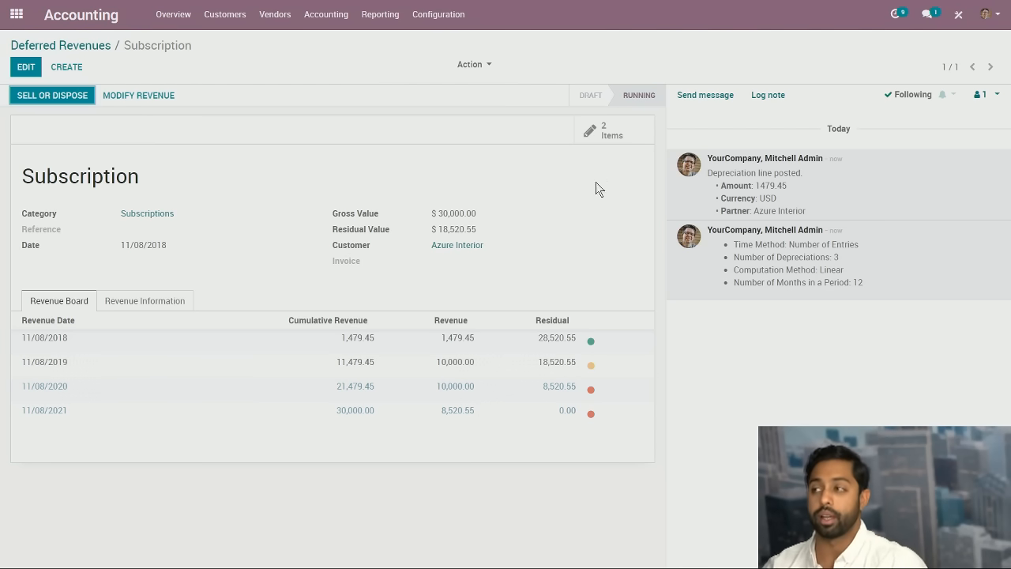
pyautogui.click(602, 130)
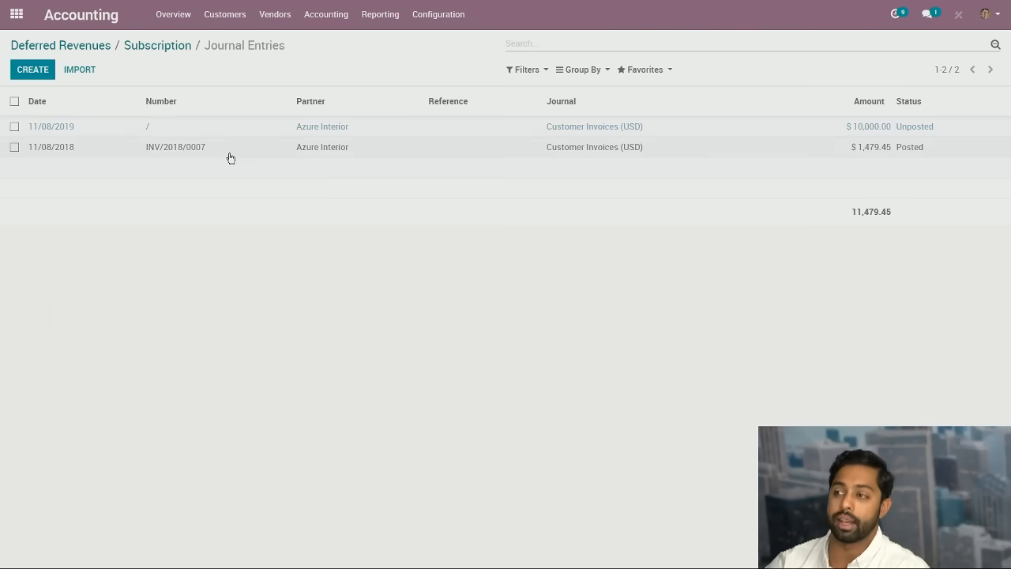
pyautogui.click(308, 132)
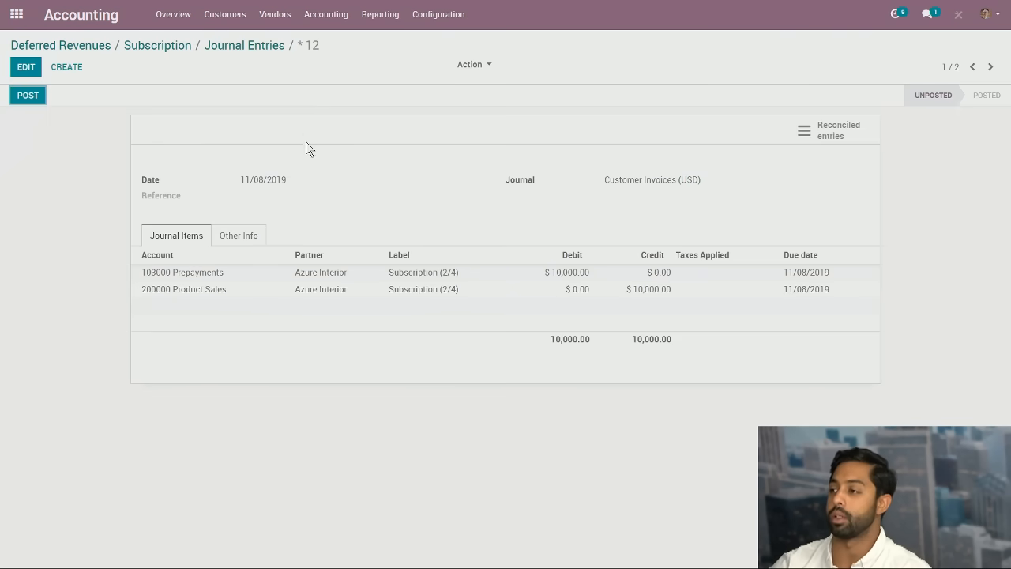
pyautogui.click(28, 95)
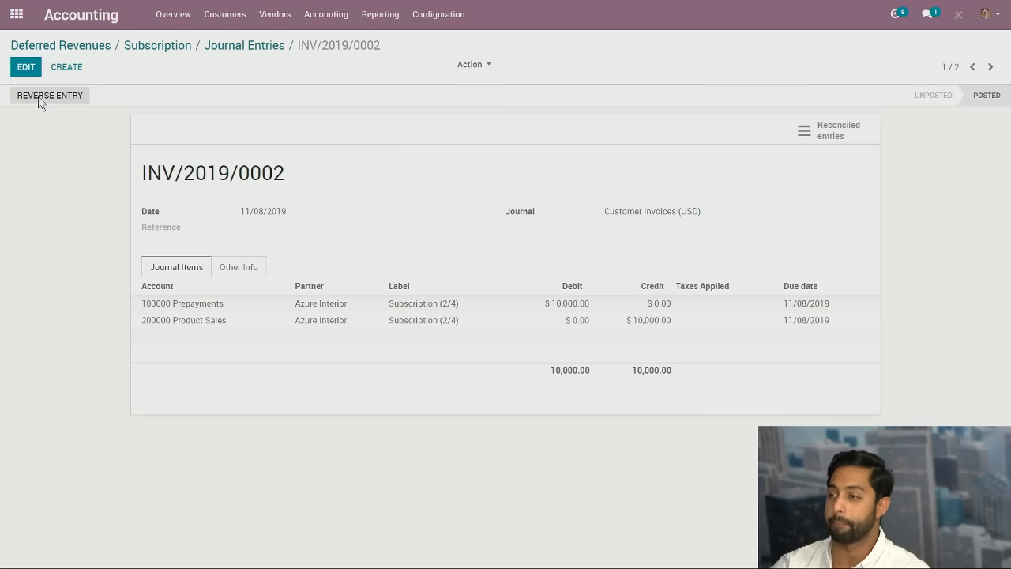
pyautogui.click(226, 45)
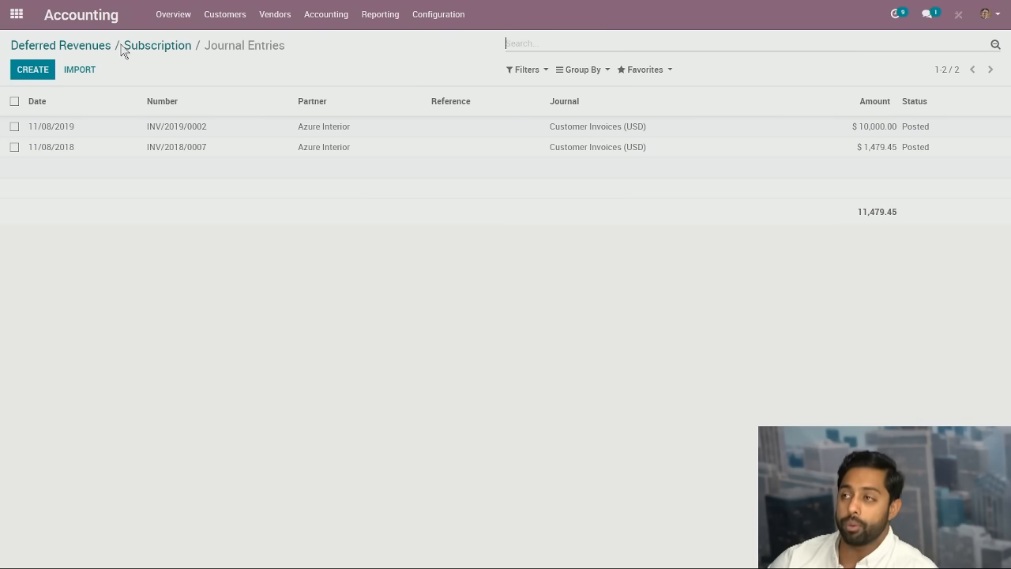
pyautogui.click(139, 46)
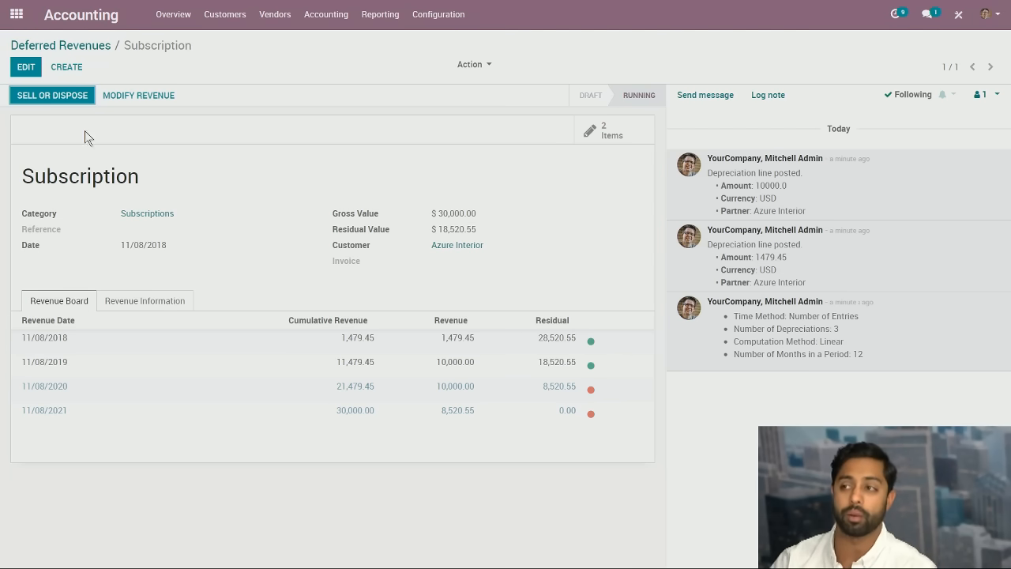
# Step: Sell or dispose of the Subscription deferred revenue and post its closing journal entry
pyautogui.click(66, 95)
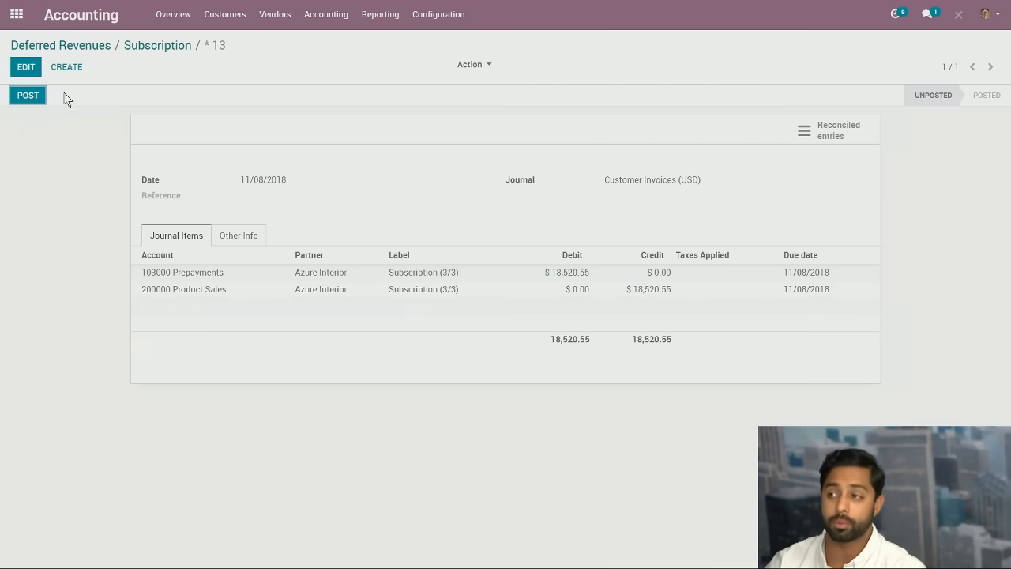
pyautogui.click(21, 98)
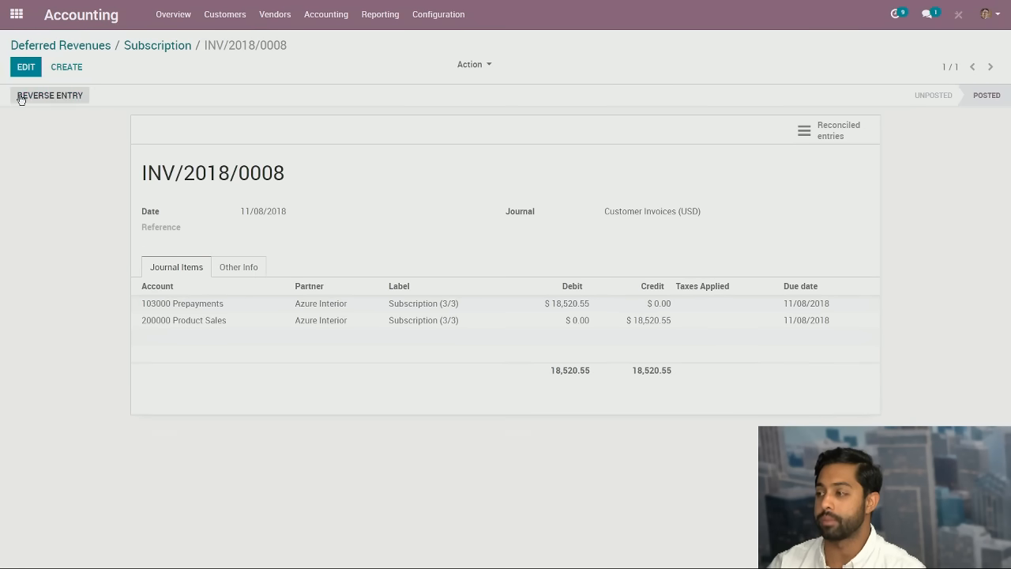
pyautogui.click(149, 47)
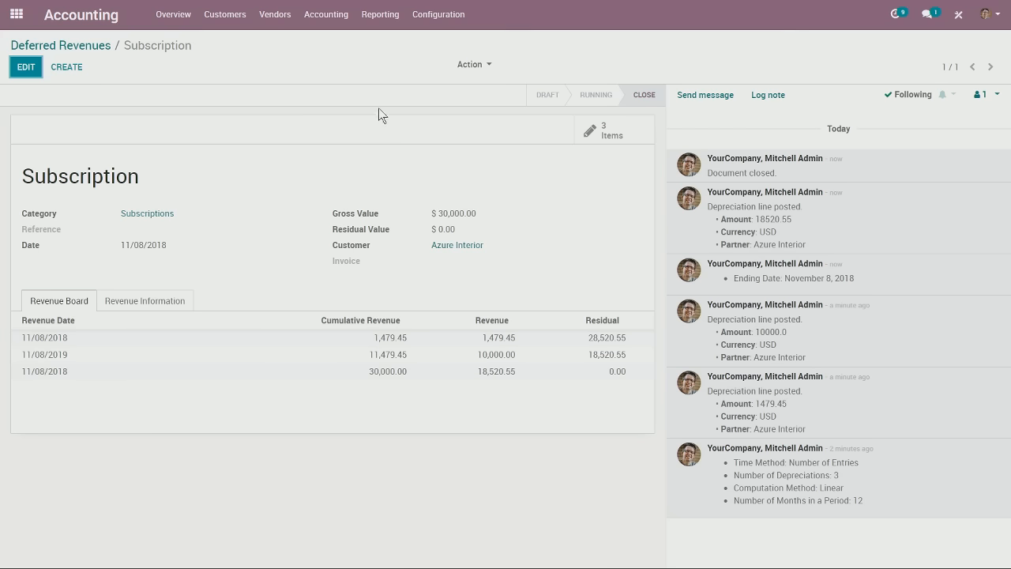
# Step: List the customer invoices without the Draft filter and open the $525.00 Deco Addict invoice dated 11/08/2018
pyautogui.click(63, 12)
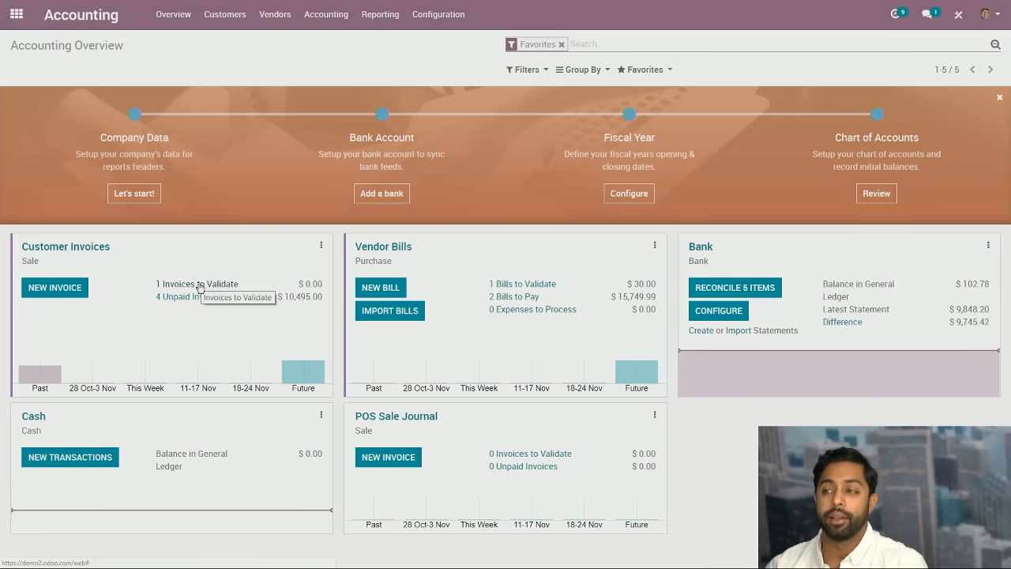
pyautogui.click(200, 286)
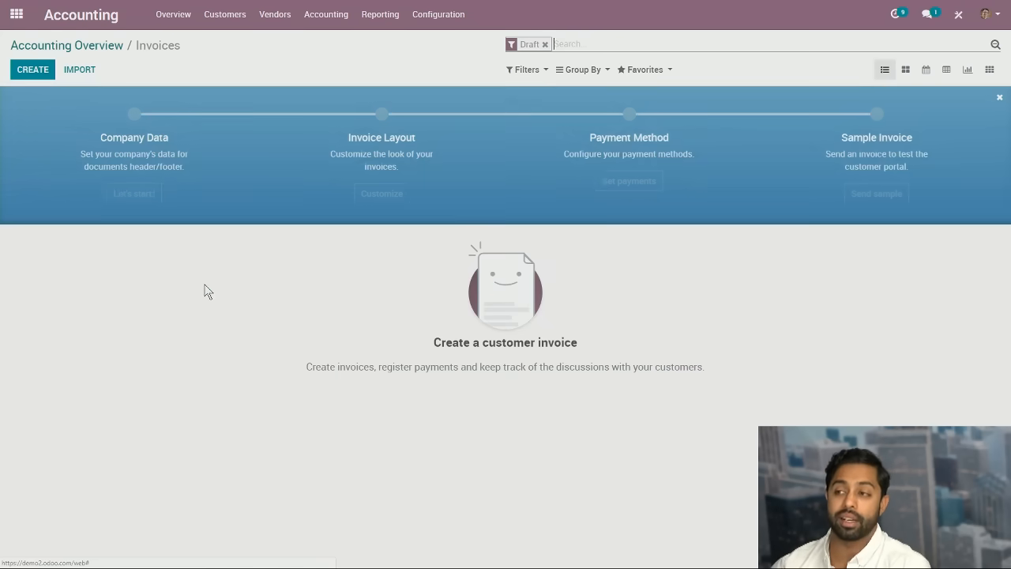
pyautogui.click(545, 44)
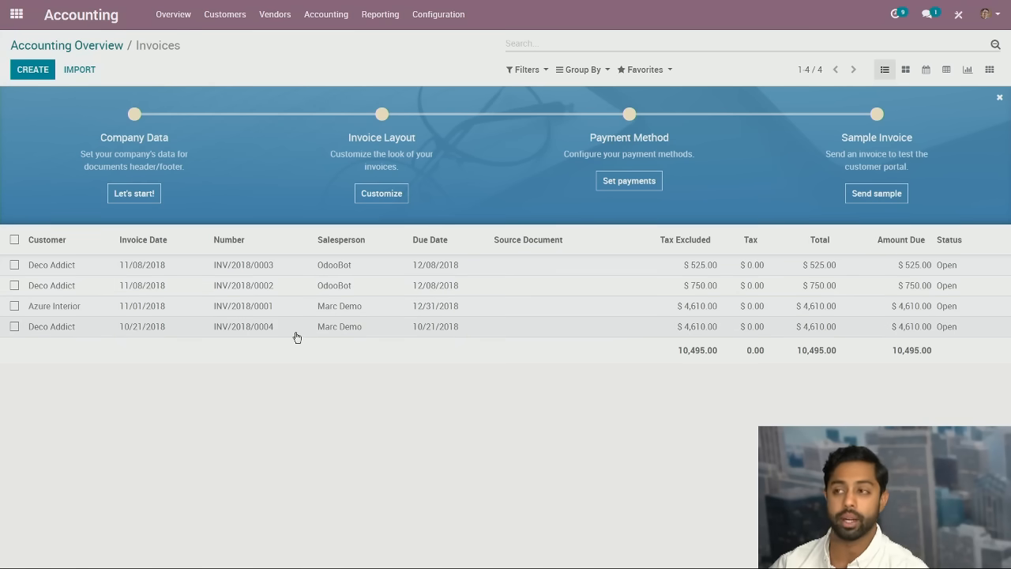
pyautogui.click(315, 271)
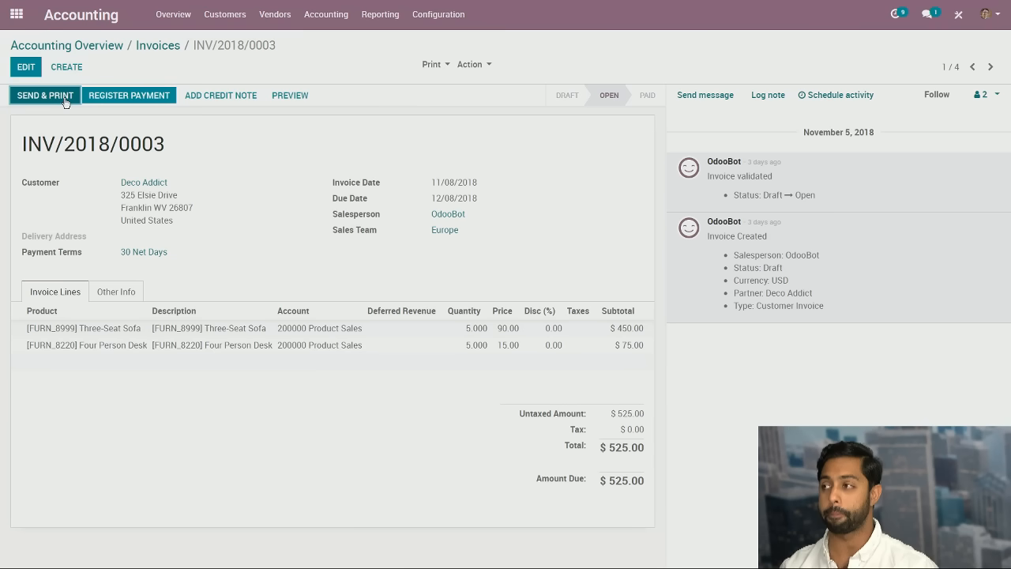
# Step: Log an internal note on the invoice that mentions the colleague and reads "Make sure you send out your invoices"
pyautogui.click(768, 95)
pyautogui.write('@')
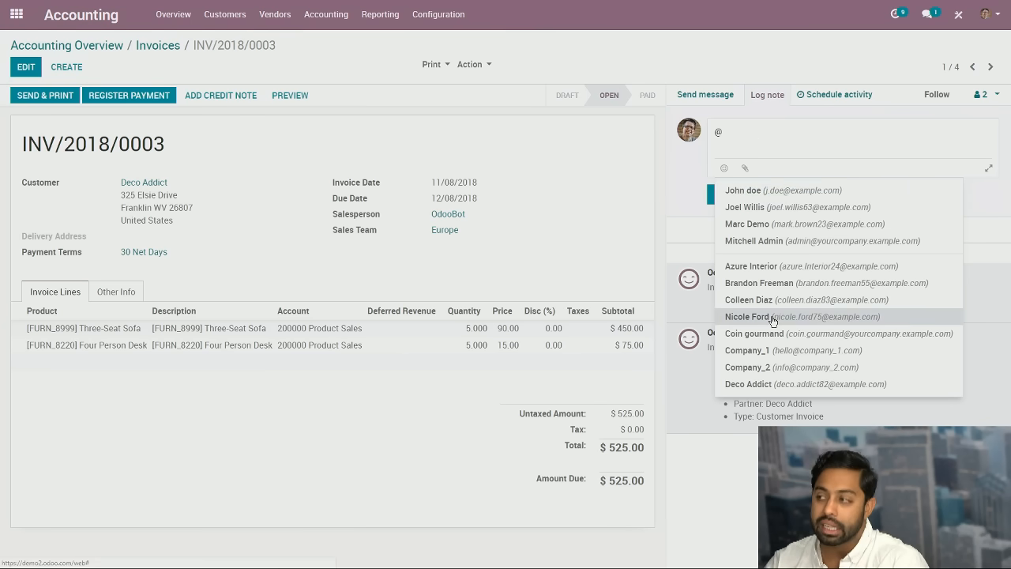
pyautogui.click(798, 222)
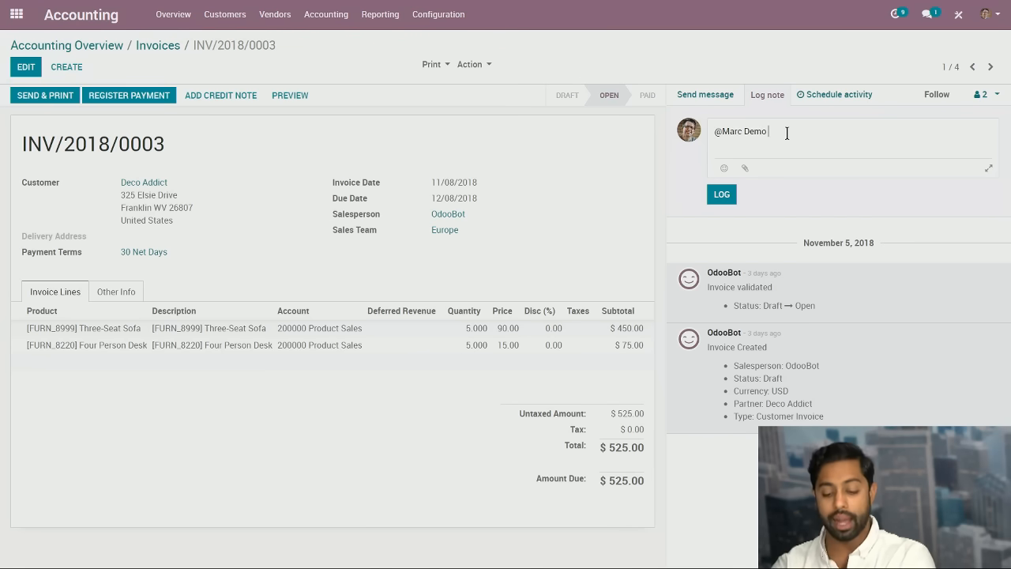
pyautogui.write('Make sure ')
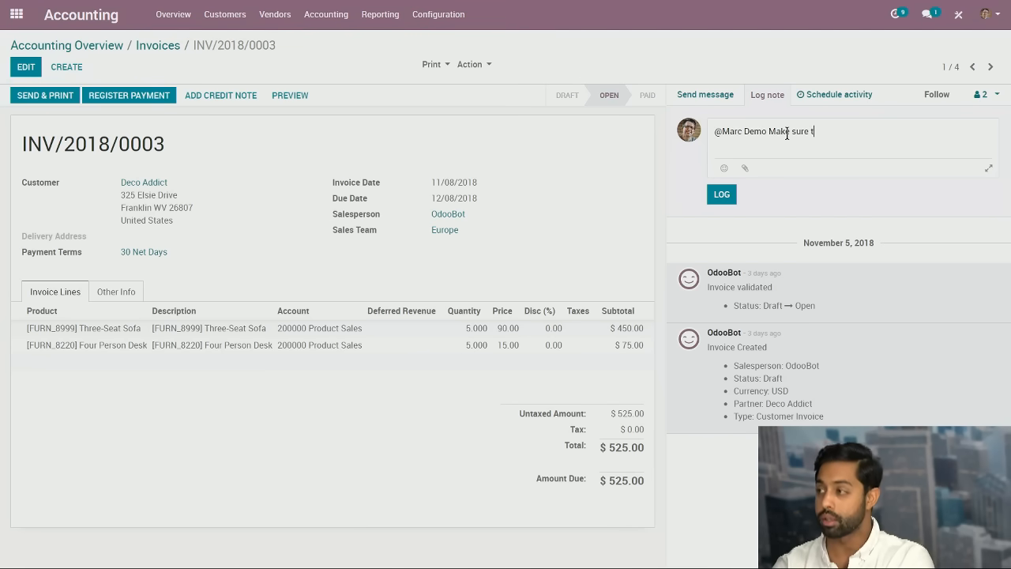
pyautogui.write('you send out your')
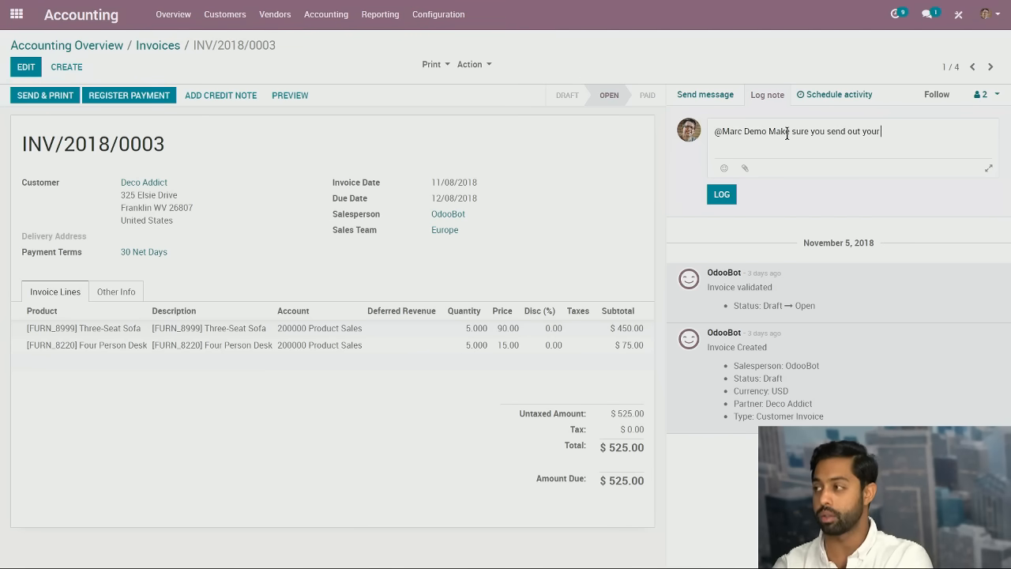
pyautogui.write(' invoices')
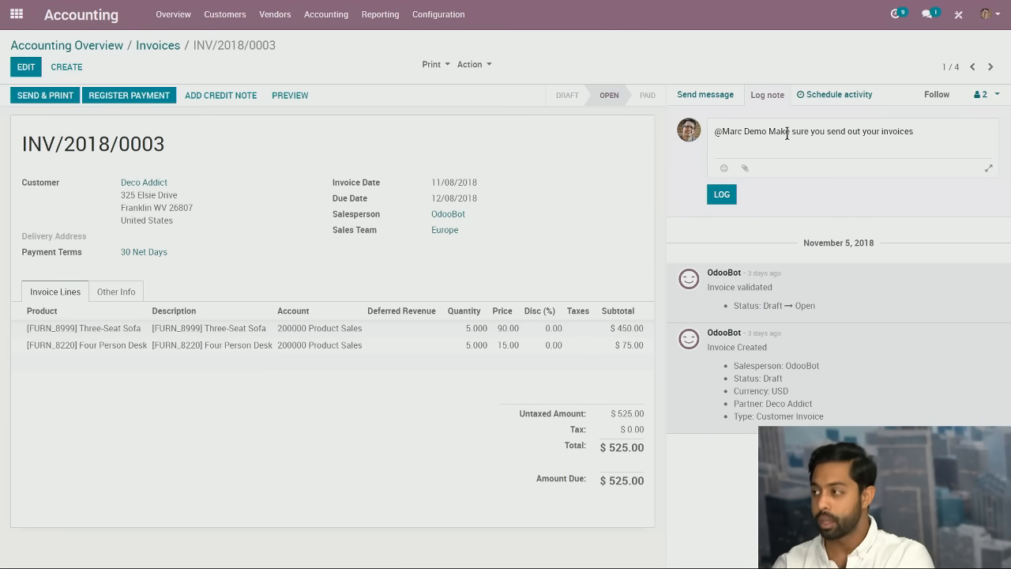
pyautogui.press('Tab')
pyautogui.press('Return')
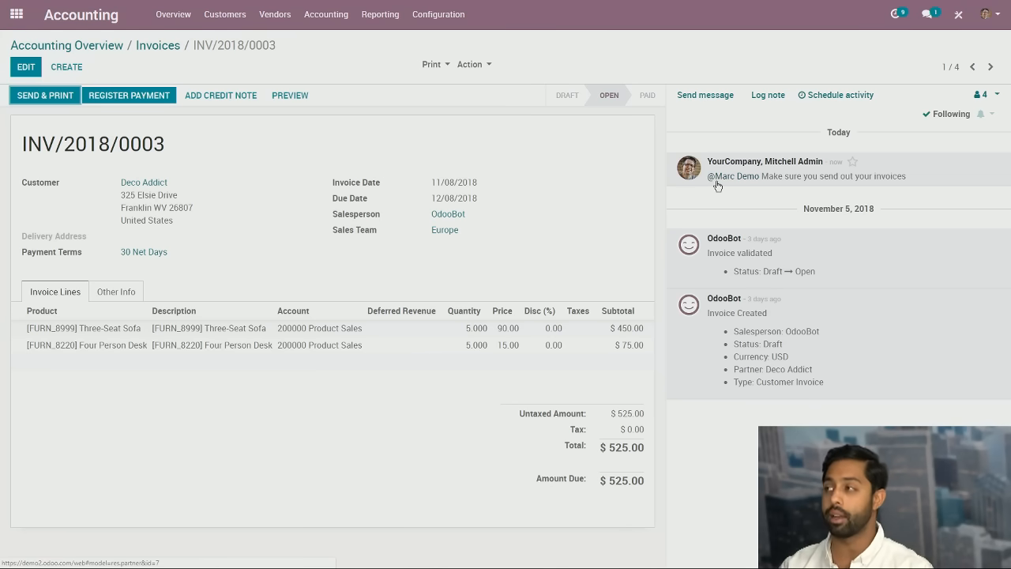
# Step: Check the pending activities and the list of conversations
pyautogui.click(894, 15)
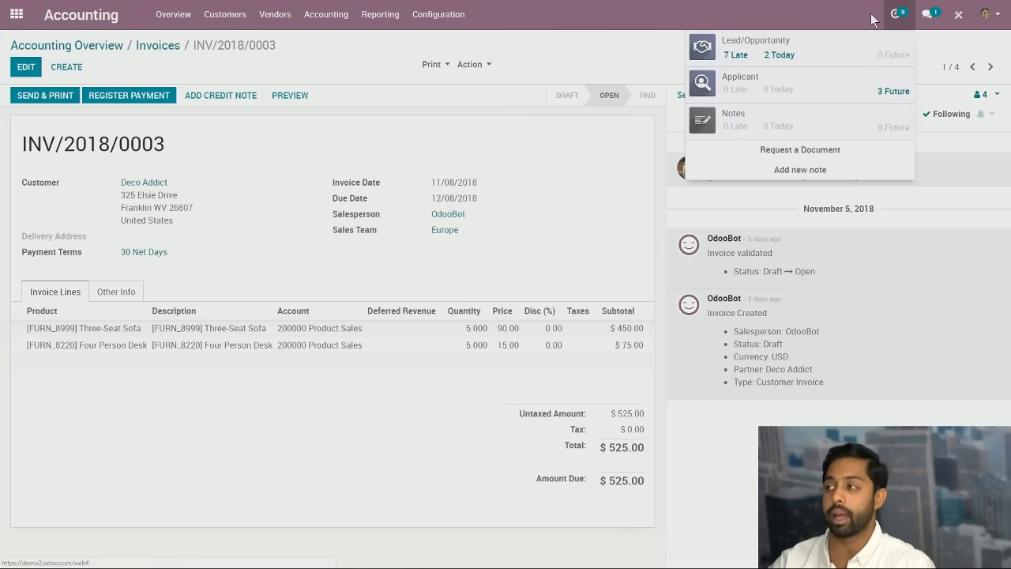
pyautogui.click(930, 15)
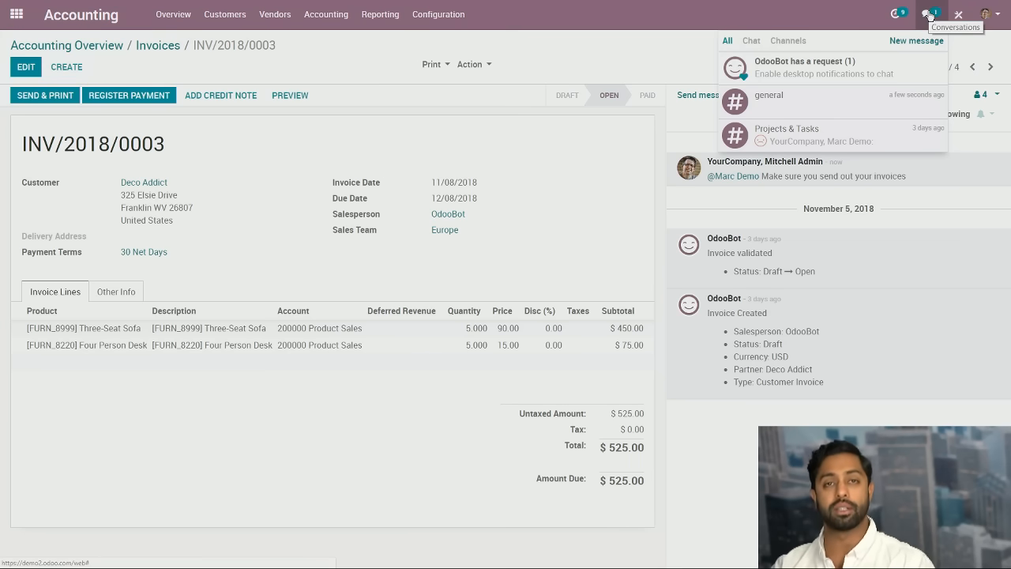
pyautogui.click(929, 14)
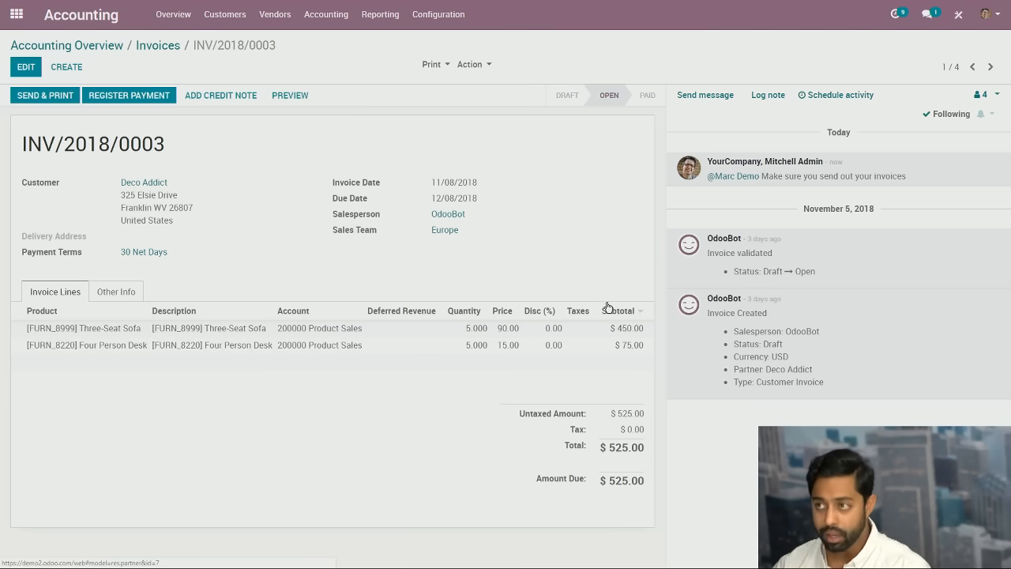
# Step: Send the Deco Addict invoice by post and email with printing enabled, and save its PDF to the Desktop
pyautogui.click(47, 97)
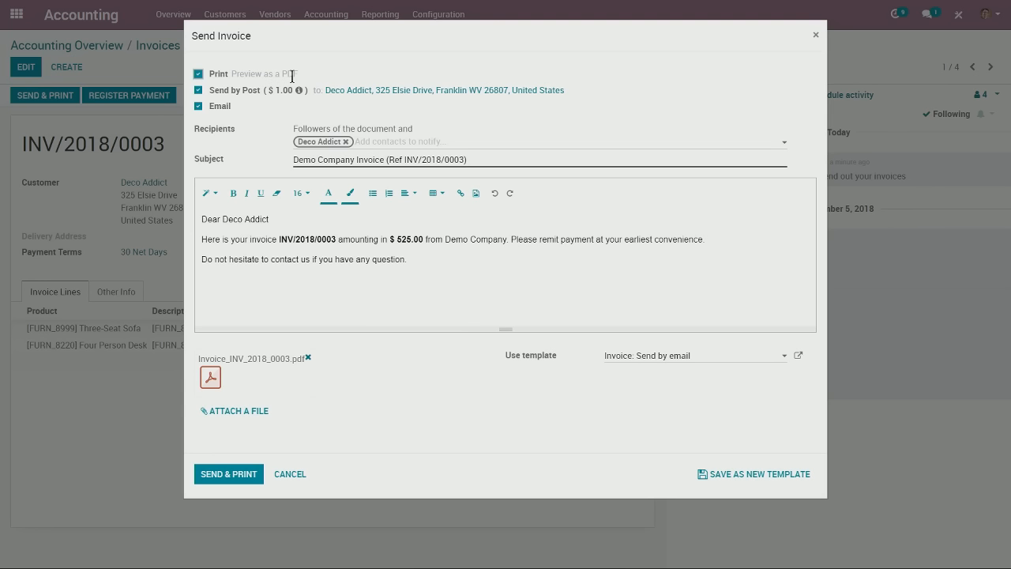
pyautogui.click(237, 480)
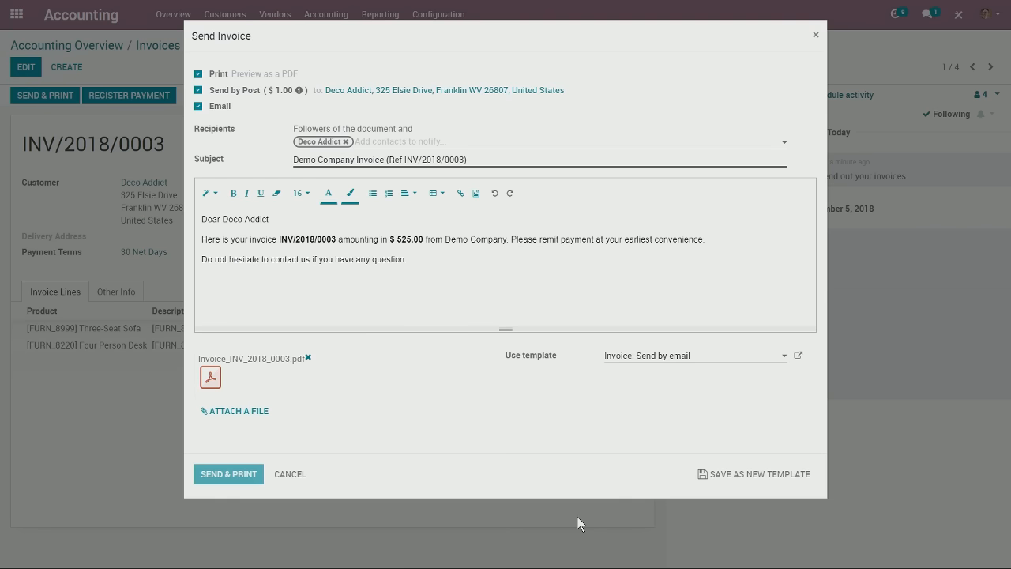
pyautogui.click(225, 469)
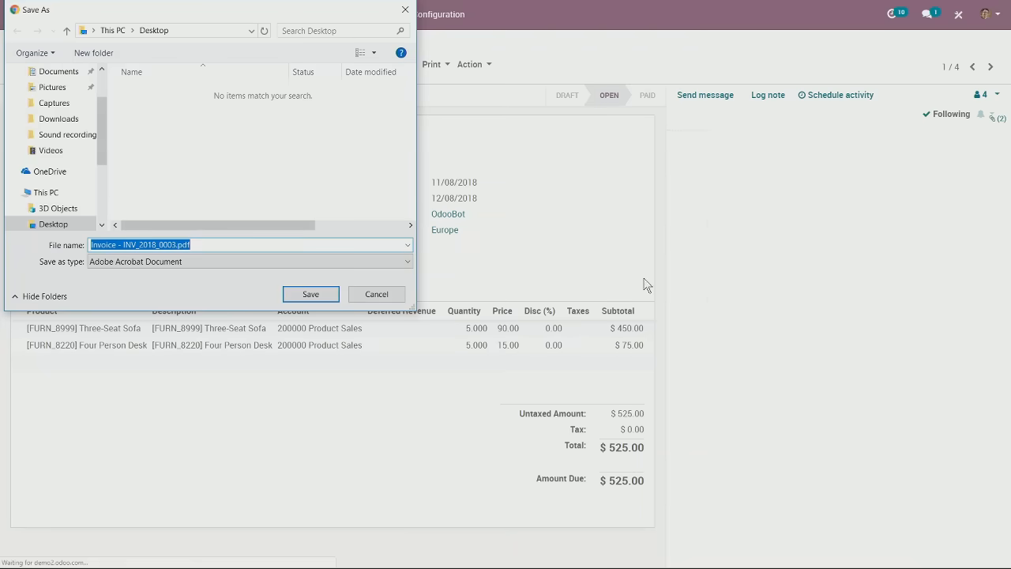
pyautogui.click(309, 296)
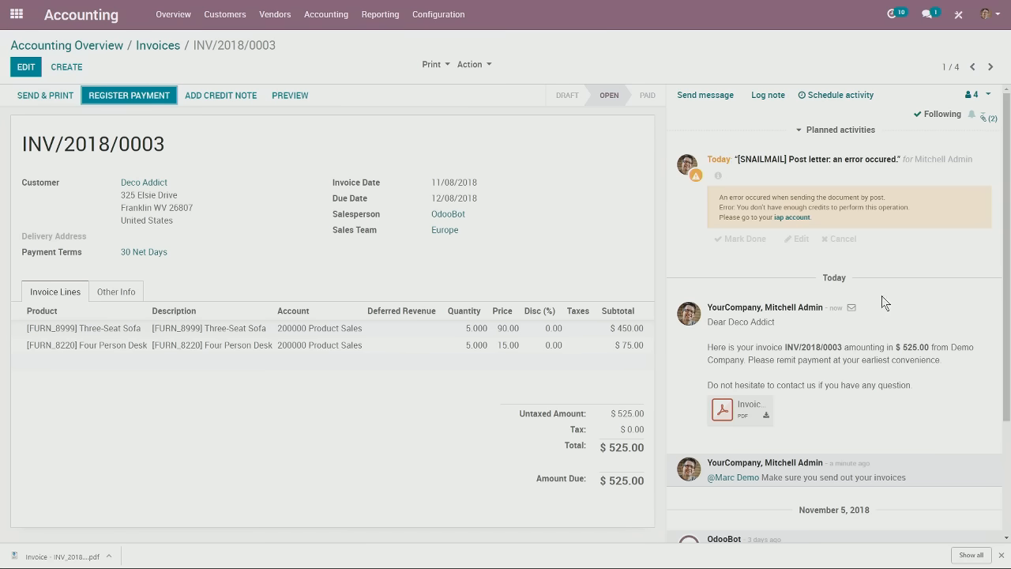
# Step: Register and validate a $525.00 payment for the invoice in the Bank (USD) journal, dated 11/08/2018
pyautogui.scroll(-2, 869, 261)
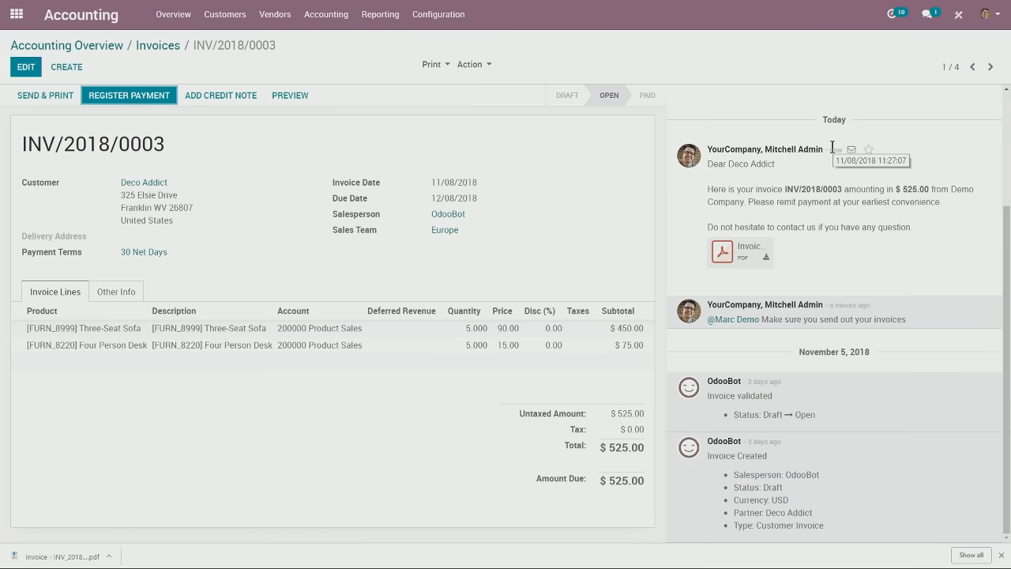
pyautogui.scroll(2, 858, 320)
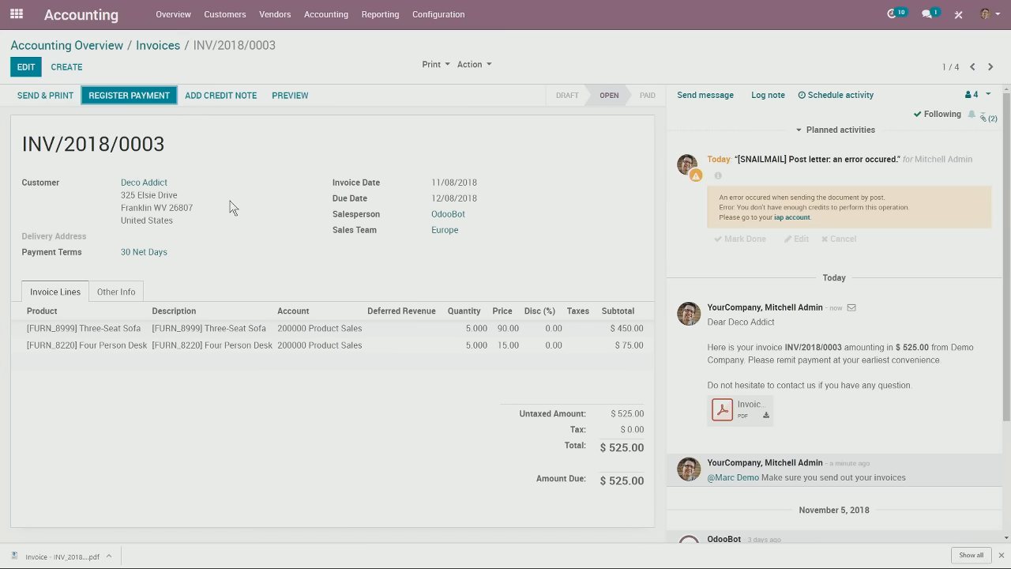
pyautogui.click(153, 98)
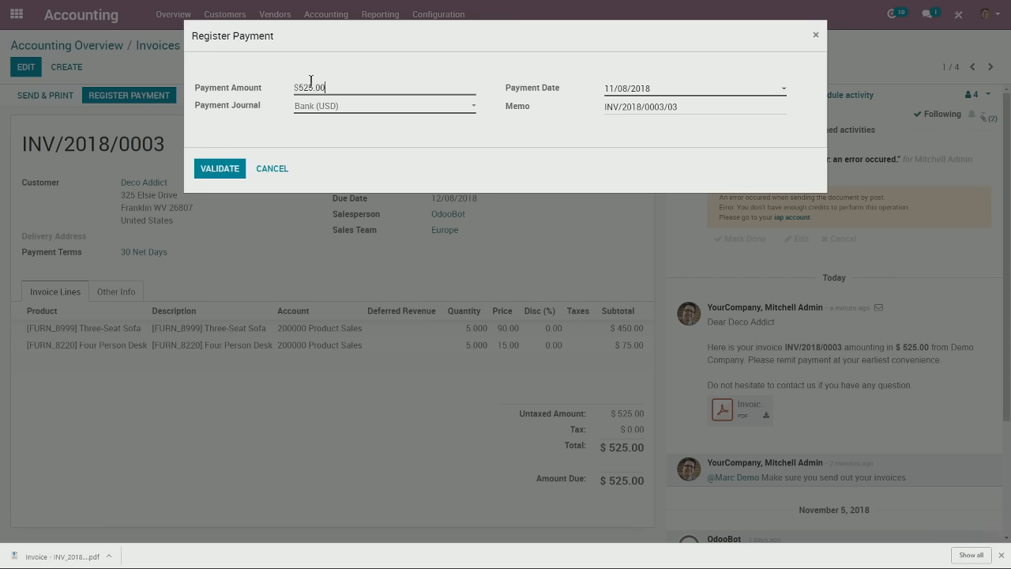
pyautogui.click(344, 109)
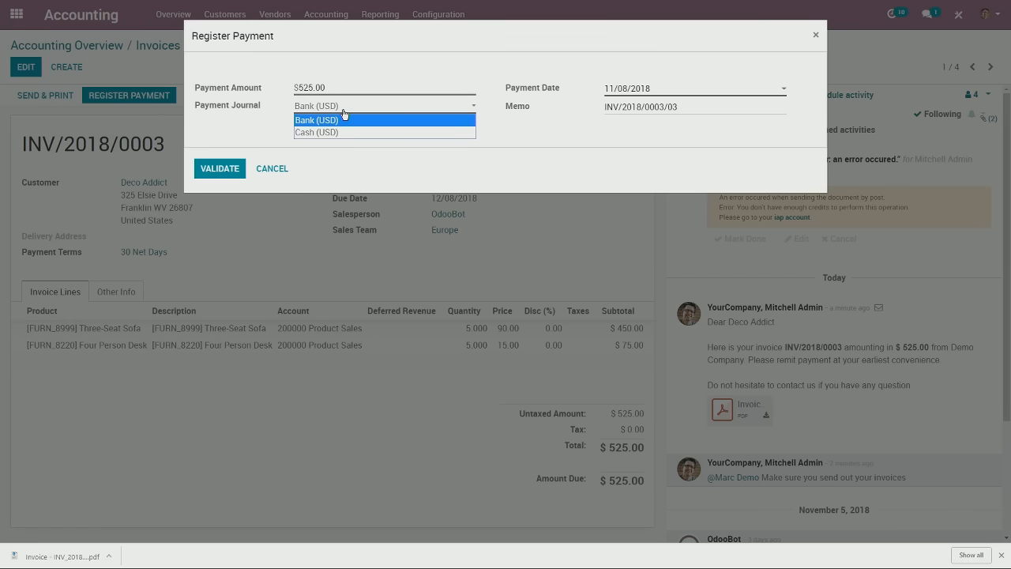
pyautogui.click(346, 120)
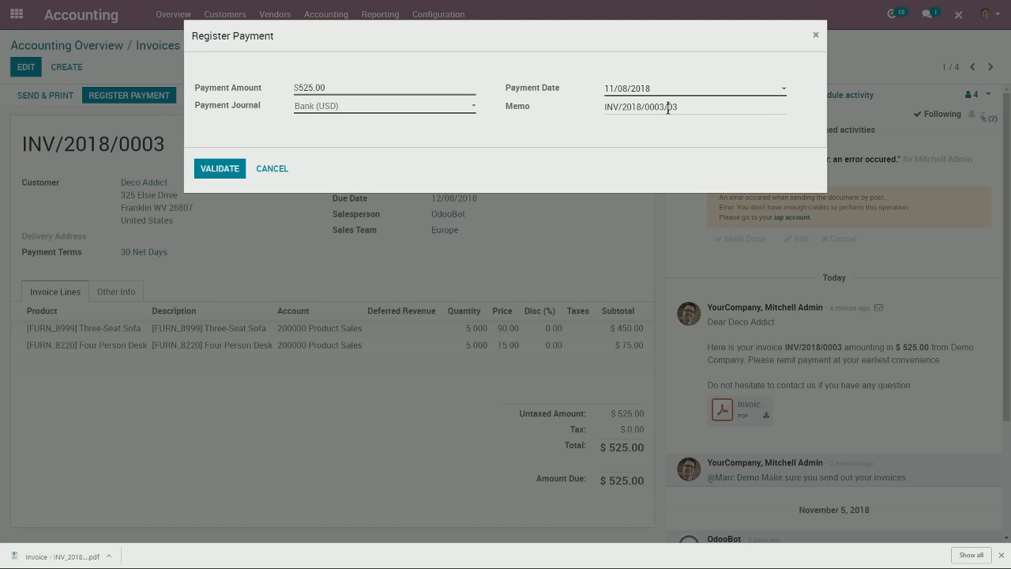
pyautogui.click(228, 170)
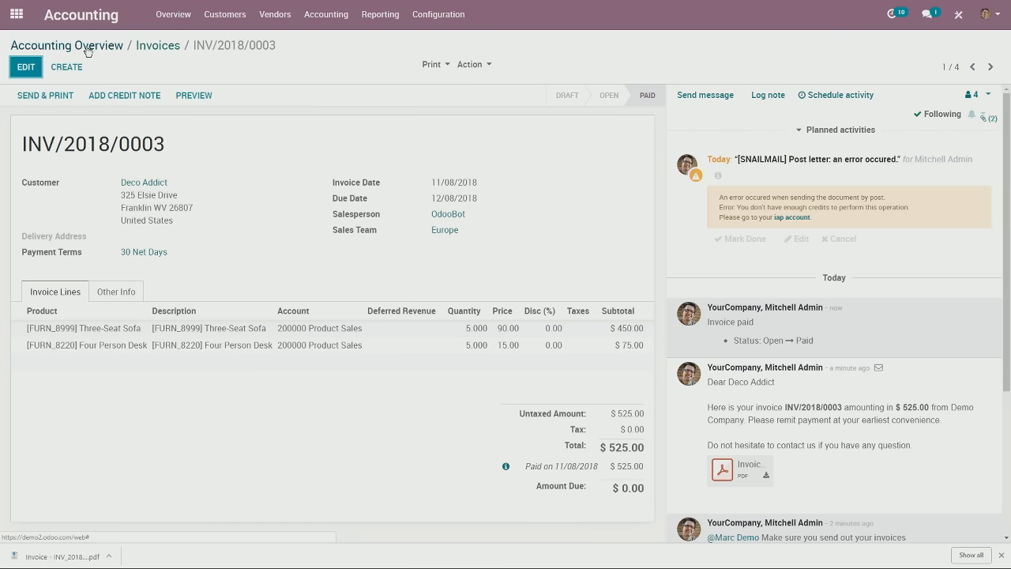
# Step: Return to the Accounting Overview and start a new customer invoice for Azure Interior
pyautogui.click(154, 49)
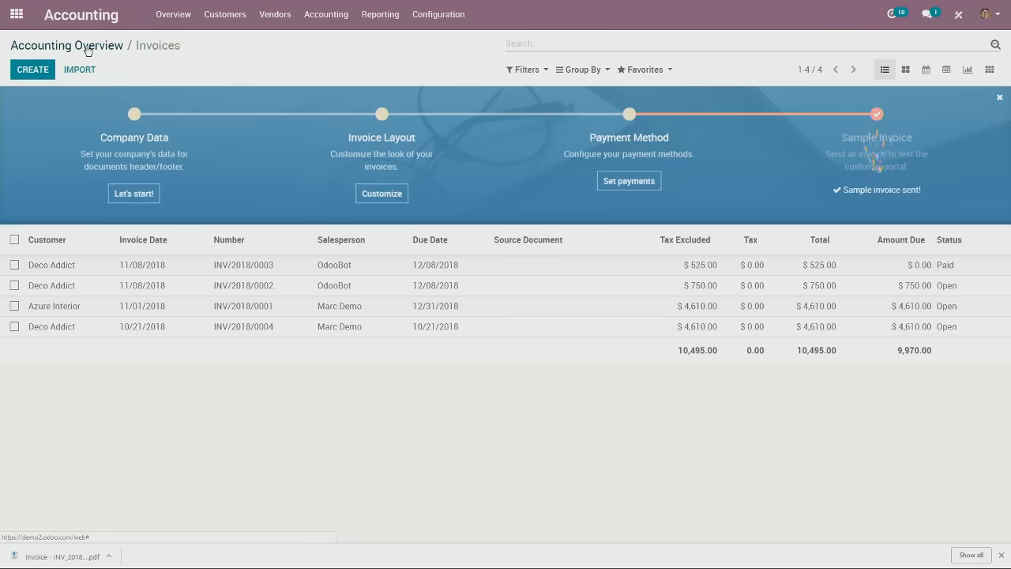
pyautogui.click(88, 48)
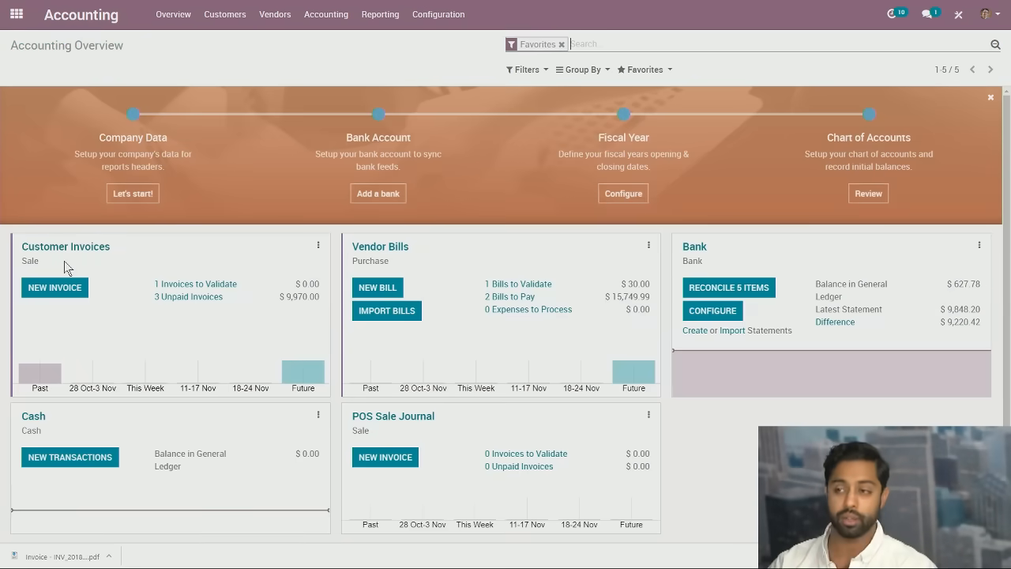
pyautogui.click(54, 291)
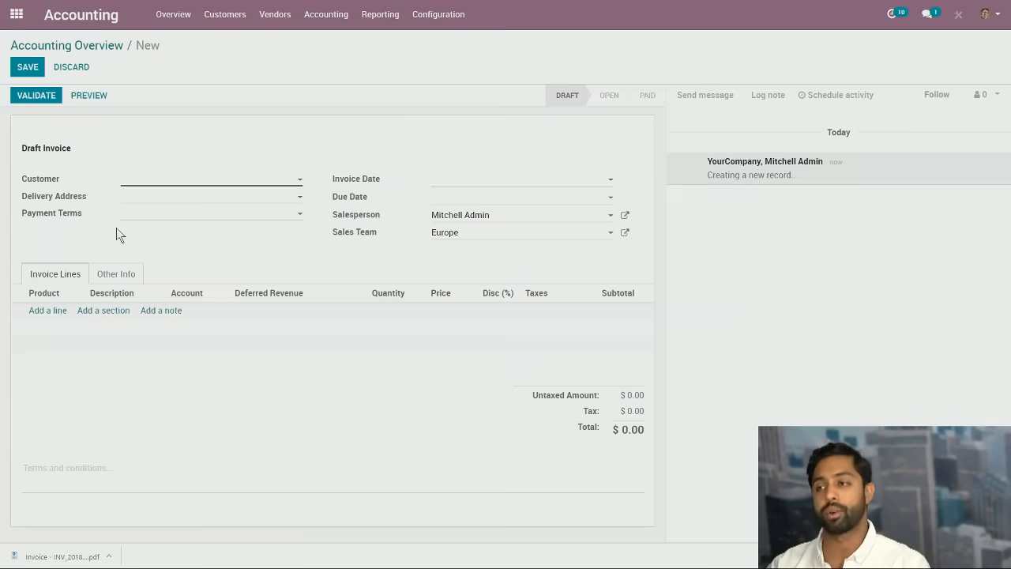
pyautogui.click(147, 178)
pyautogui.click(169, 199)
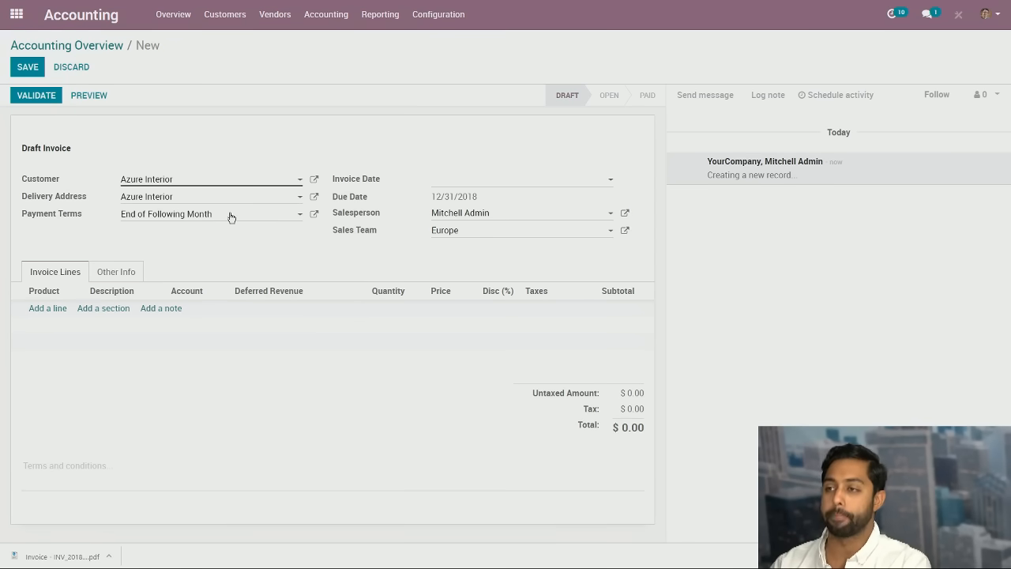
# Step: Set the invoice's payment terms to 30 Net Days, its date to 11/08/2018 and the sales team to America
pyautogui.click(210, 218)
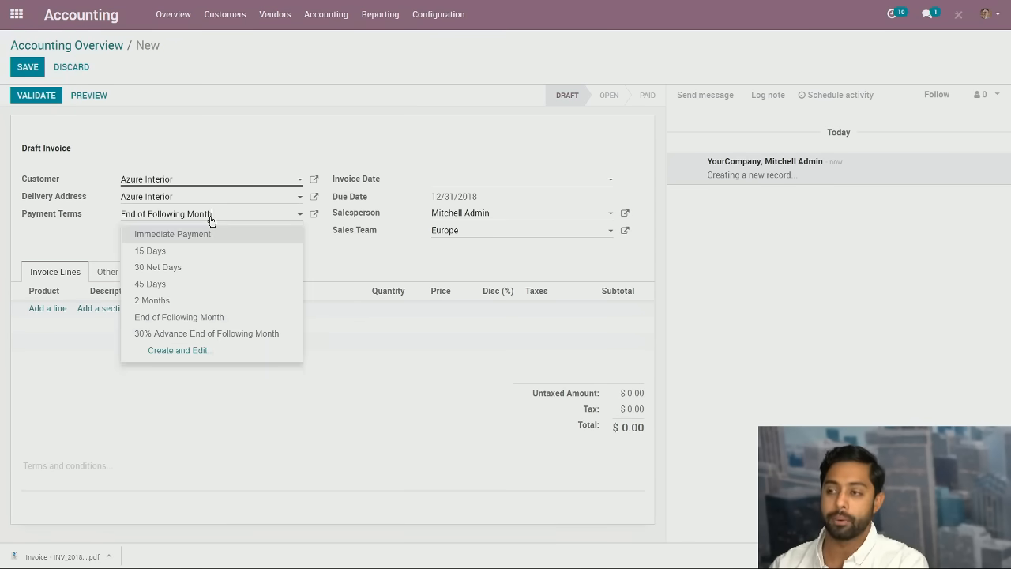
pyautogui.click(185, 272)
pyautogui.click(524, 179)
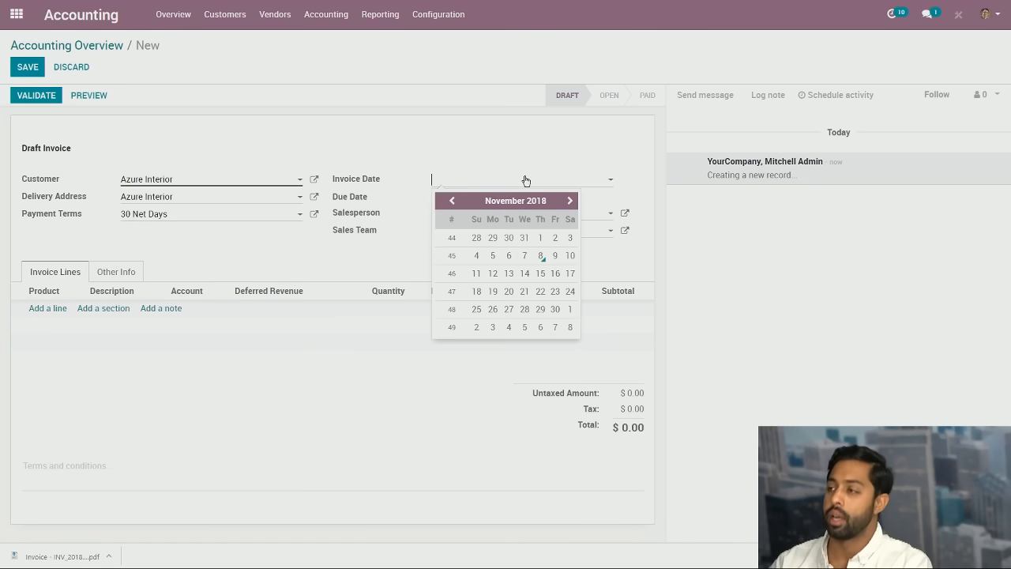
pyautogui.click(527, 257)
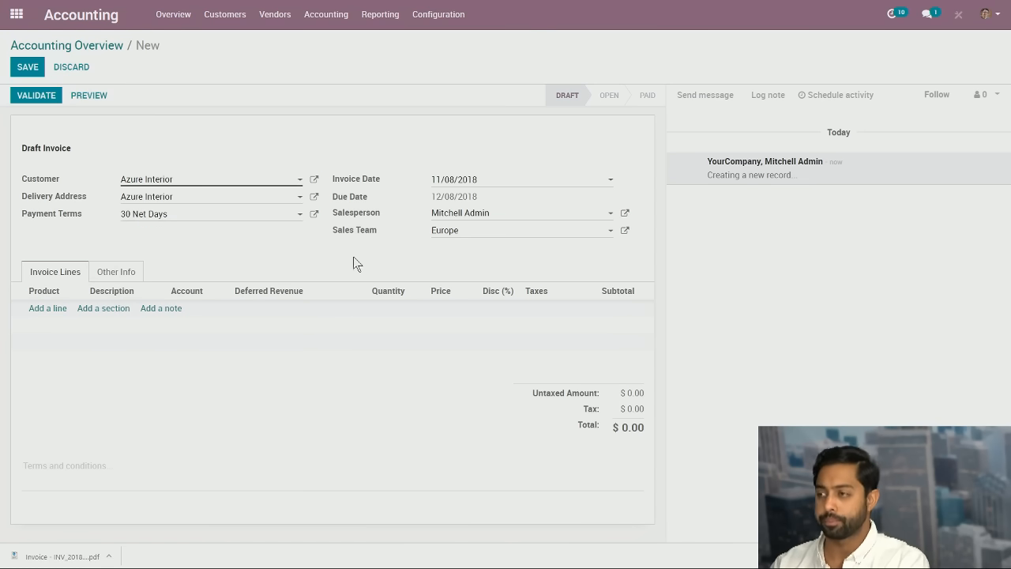
pyautogui.click(464, 234)
pyautogui.click(470, 249)
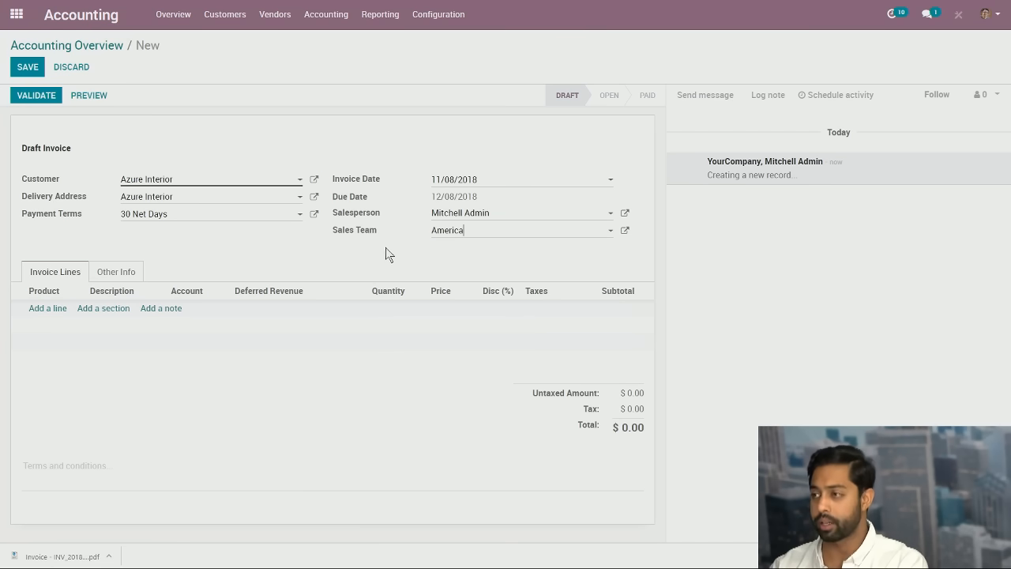
# Step: Add an invoice line for the product [DESK0004] Customizable Desk (Black, Aluminium)
pyautogui.click(47, 308)
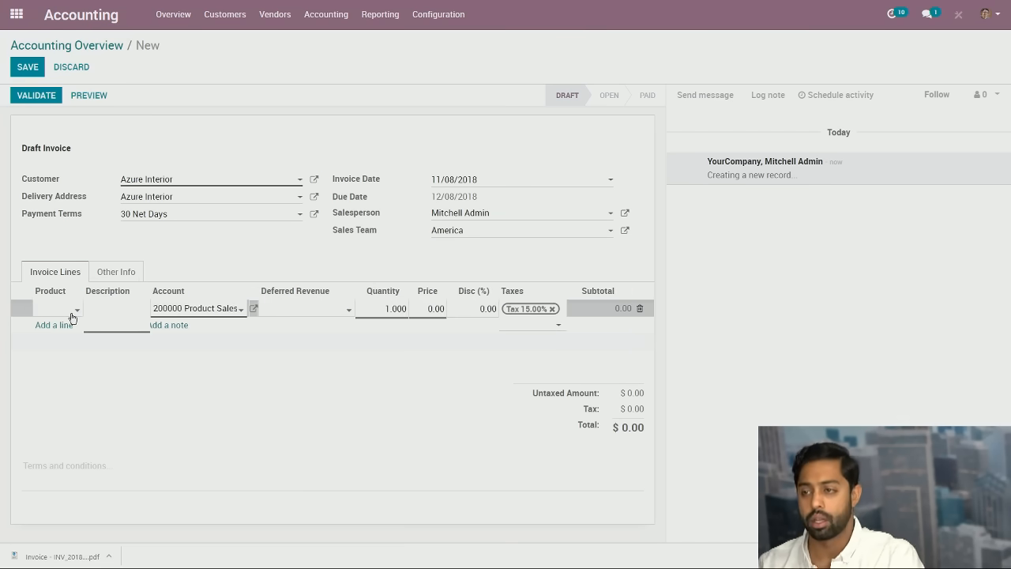
pyautogui.click(75, 310)
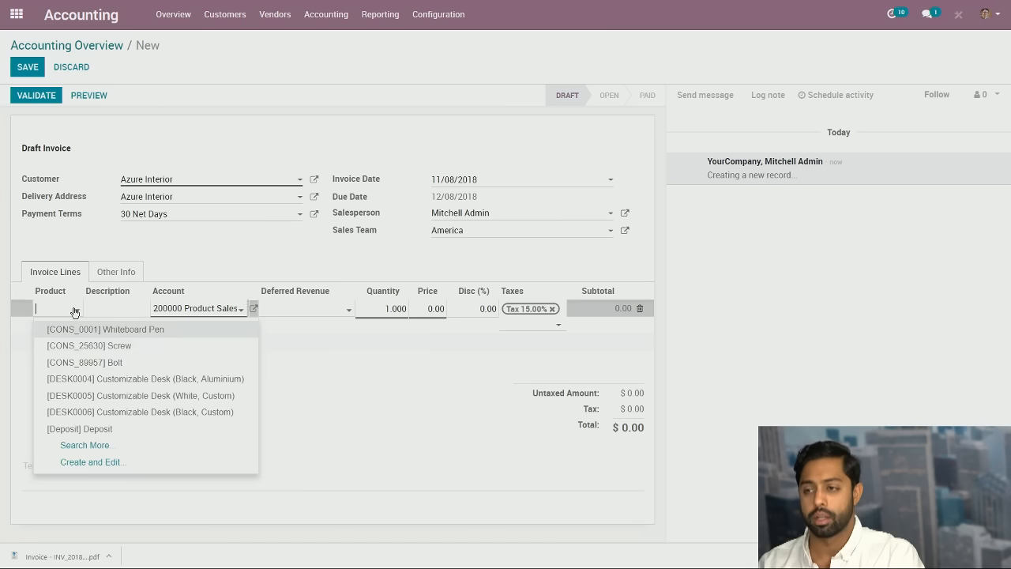
pyautogui.click(172, 380)
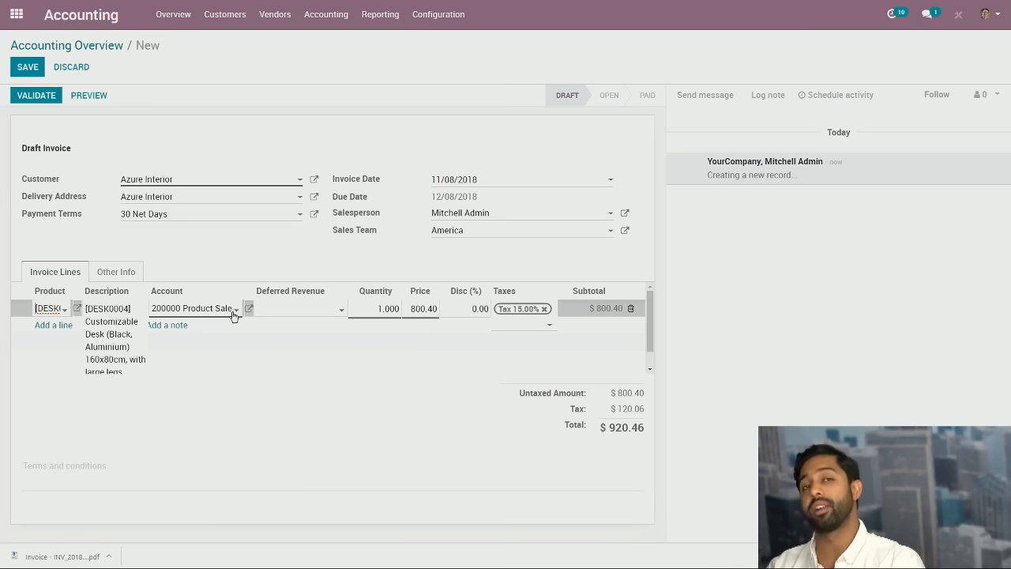
# Step: Examine the account and deferred revenue choices available for the desk line without changing them
pyautogui.click(234, 315)
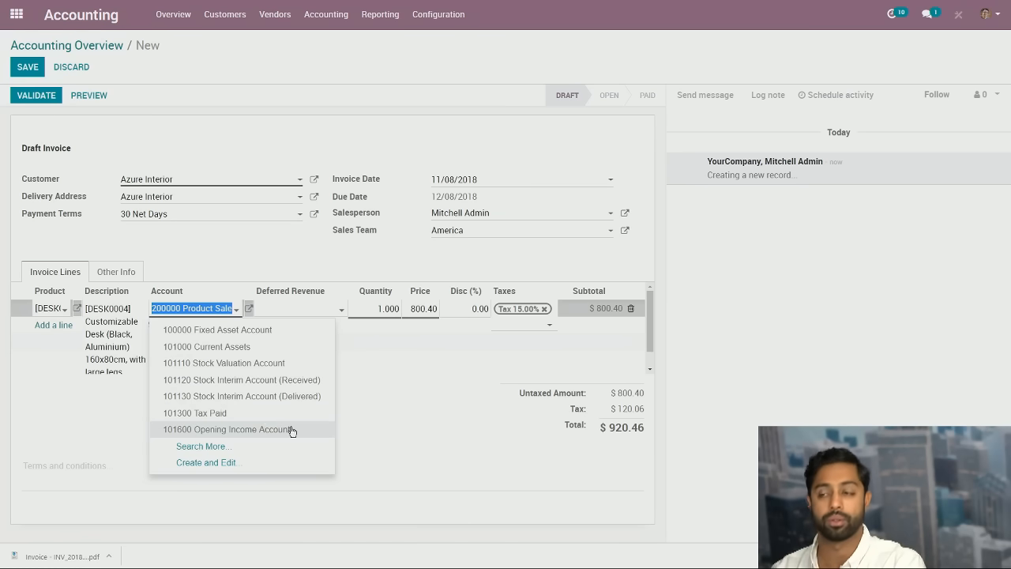
pyautogui.click(239, 308)
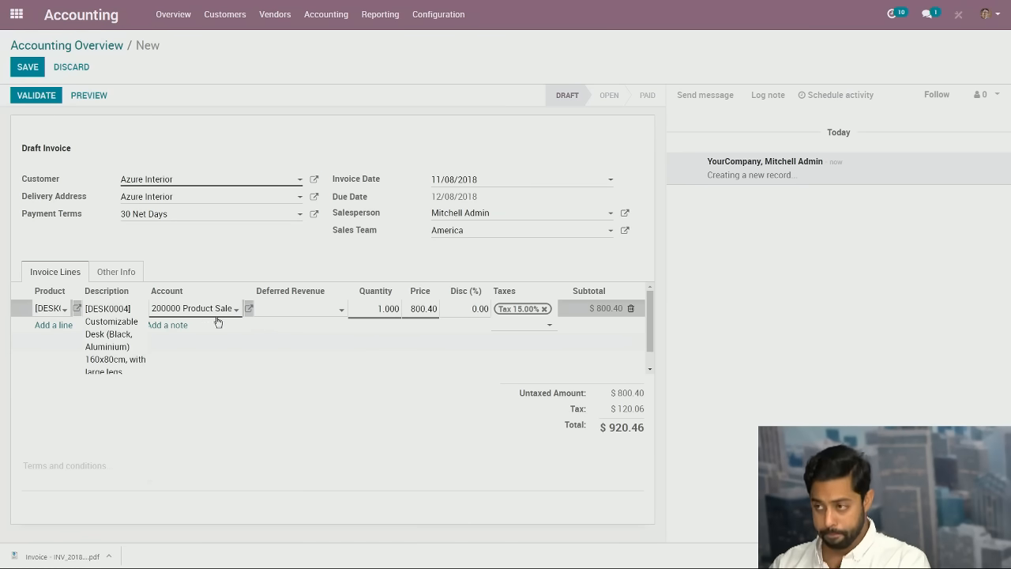
pyautogui.click(322, 315)
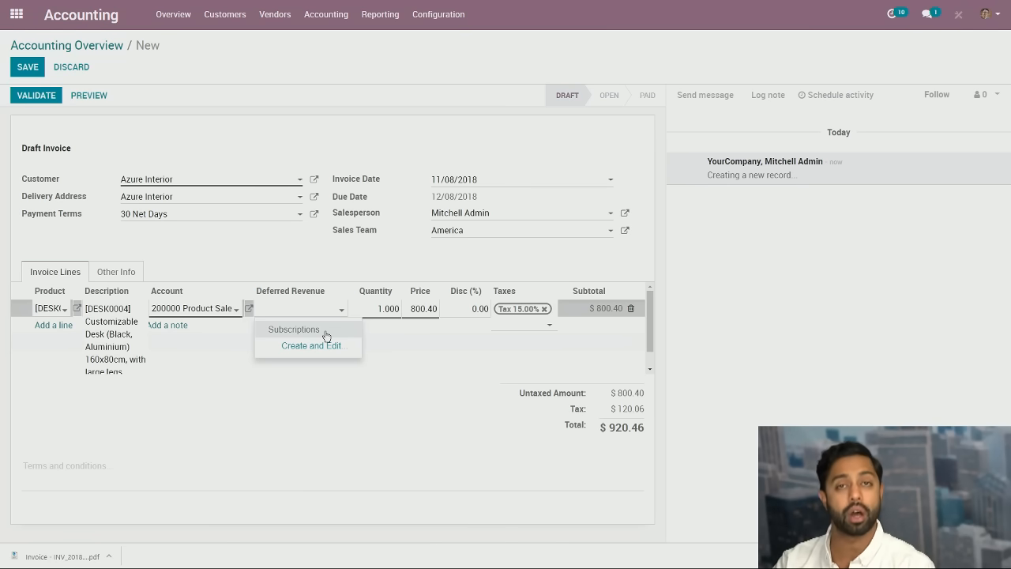
pyautogui.click(426, 435)
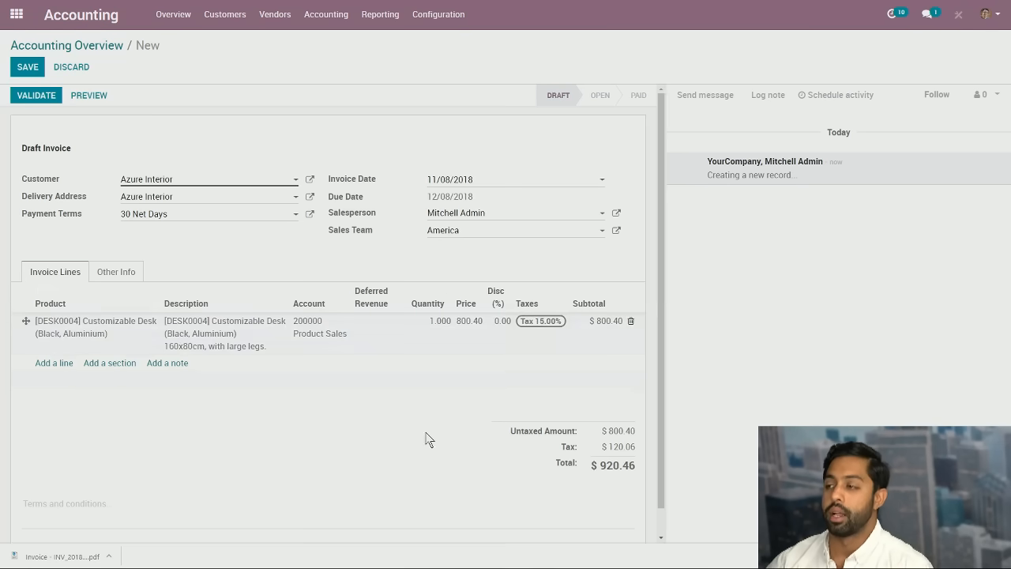
# Step: Remove the 15.00% tax from the Customizable Desk invoice line
pyautogui.click(501, 322)
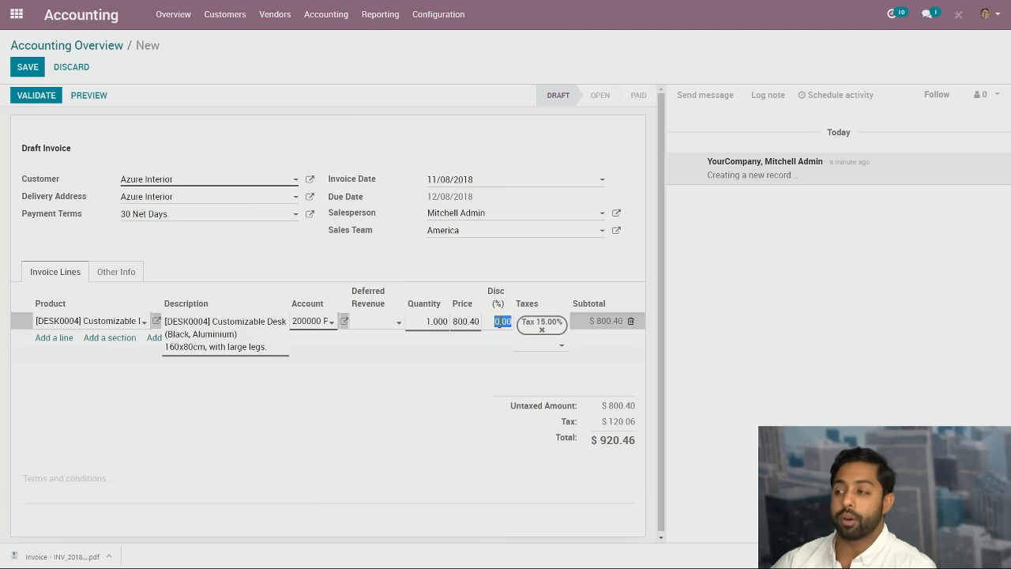
pyautogui.click(540, 331)
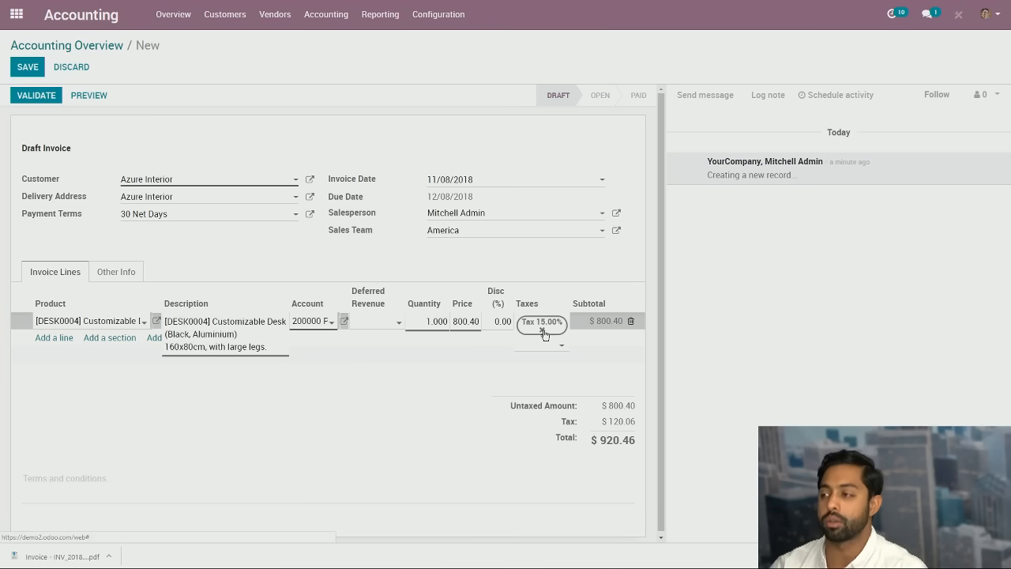
pyautogui.click(542, 332)
# Step: Try to apply a 9.75% tax to the Customizable Desk invoice line
pyautogui.click(529, 324)
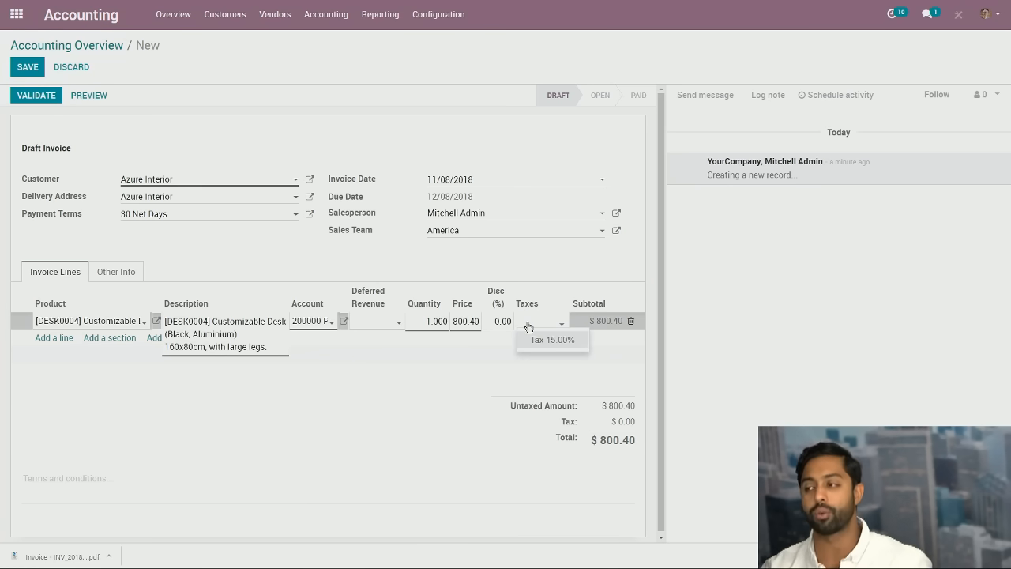
pyautogui.click(480, 324)
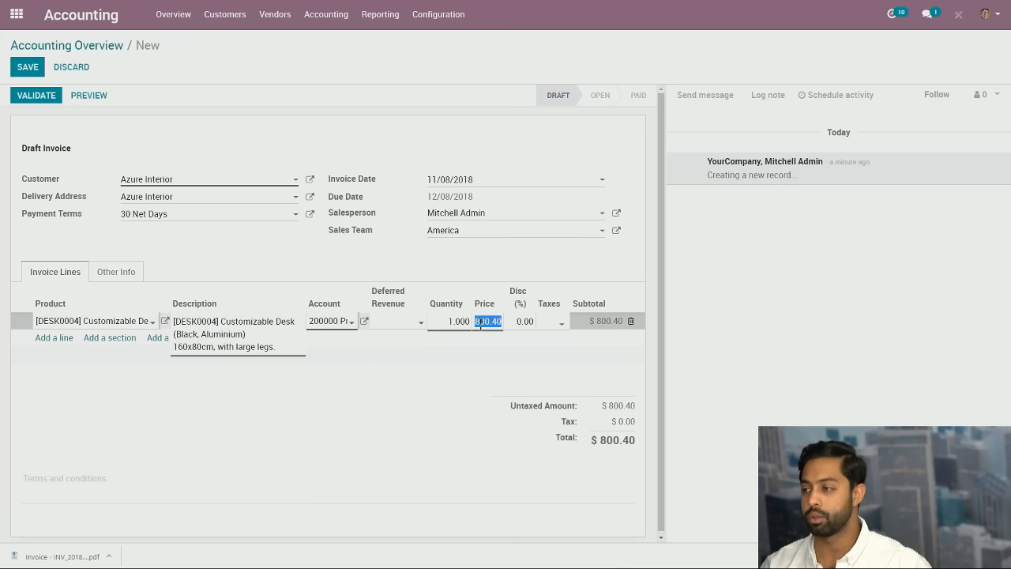
pyautogui.click(544, 324)
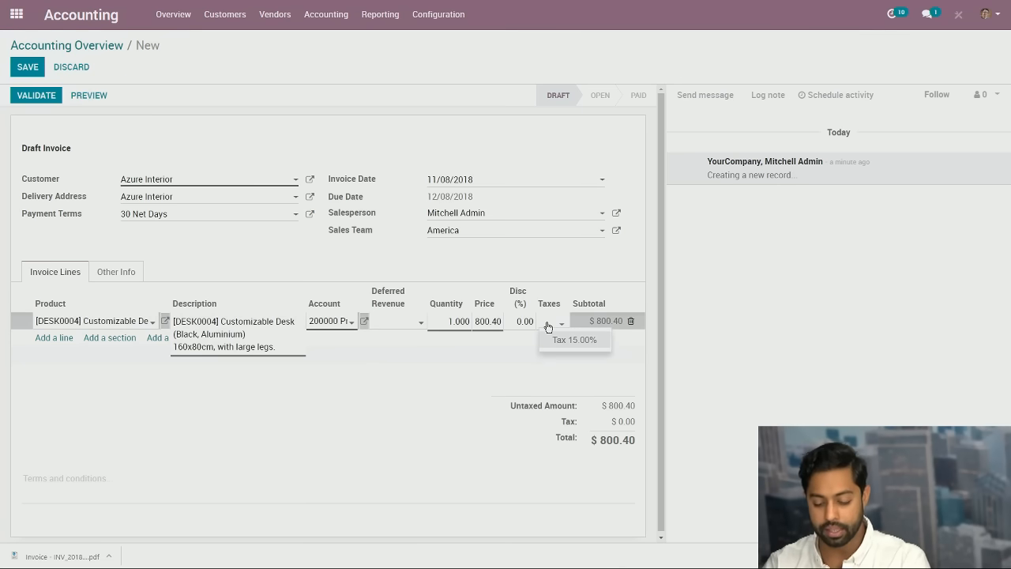
pyautogui.write('9.75')
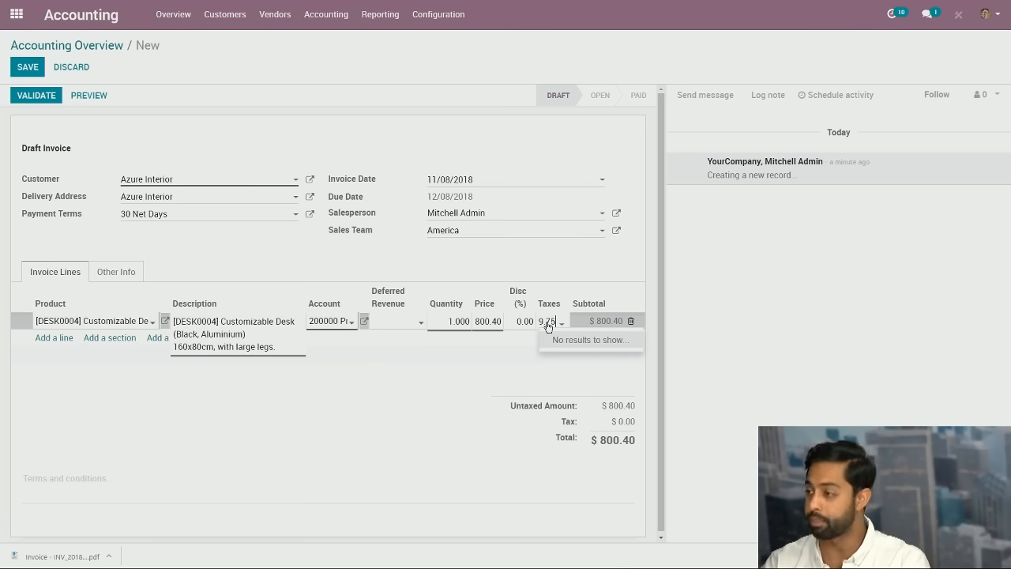
pyautogui.write('%')
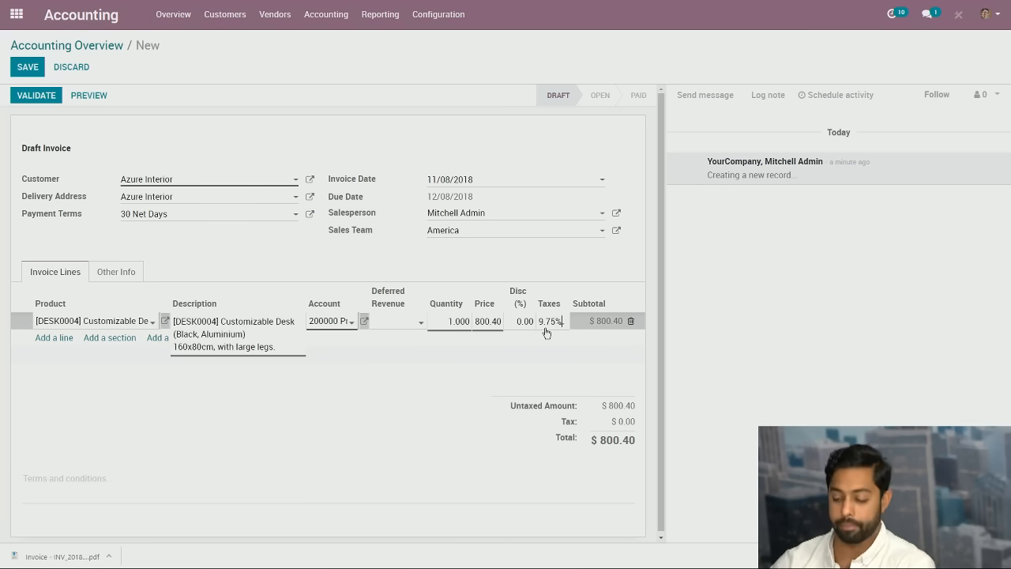
pyautogui.click(431, 431)
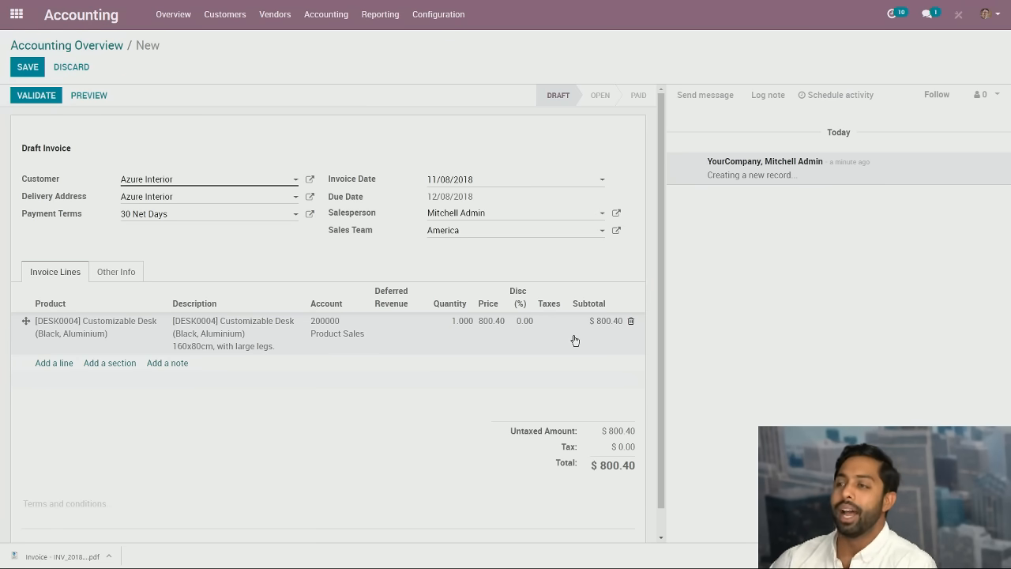
# Step: Save and validate the desk invoice and register its full payment dated 11/08/2018 in the Bank (USD) journal
pyautogui.click(27, 67)
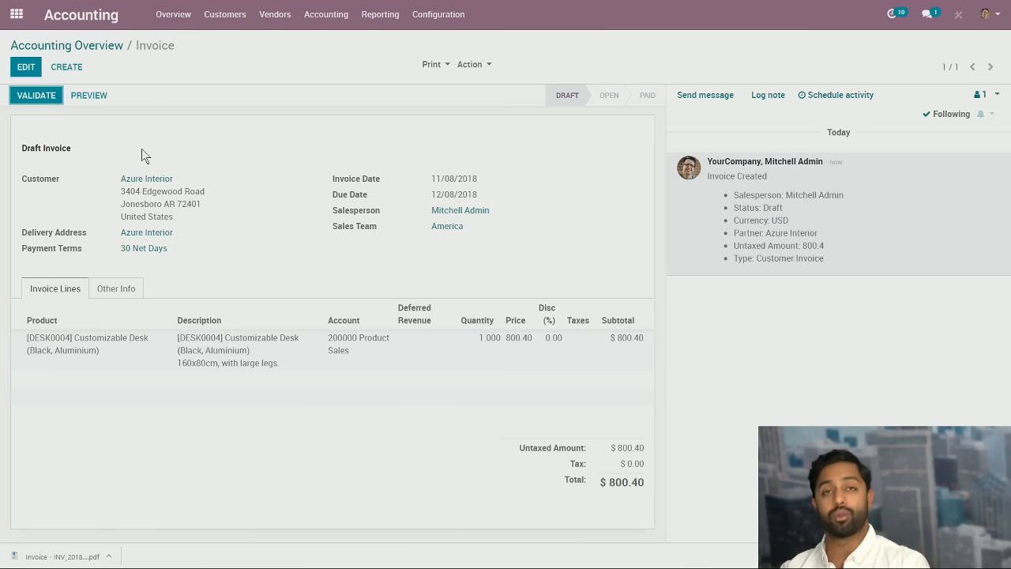
pyautogui.click(58, 102)
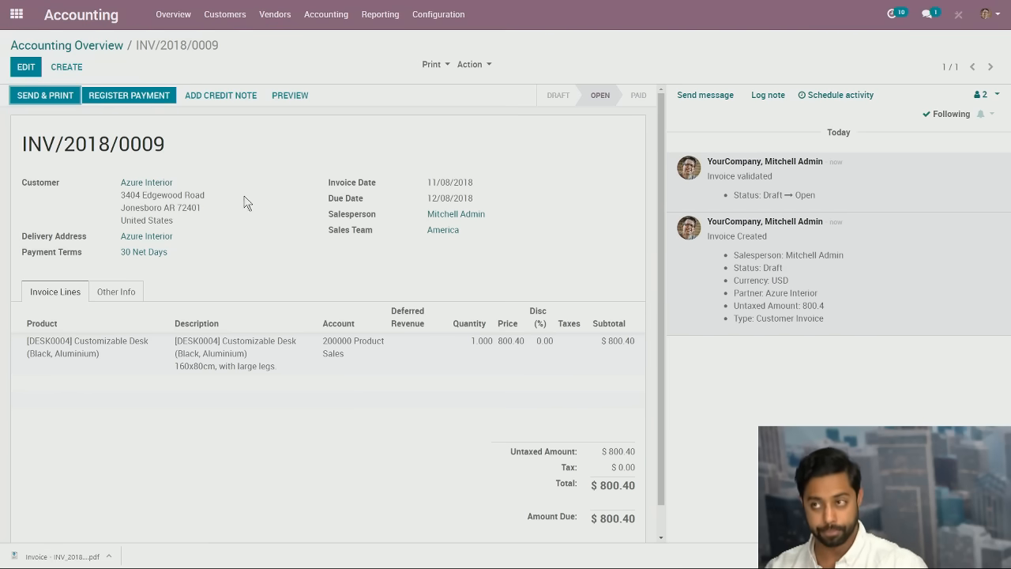
pyautogui.click(121, 98)
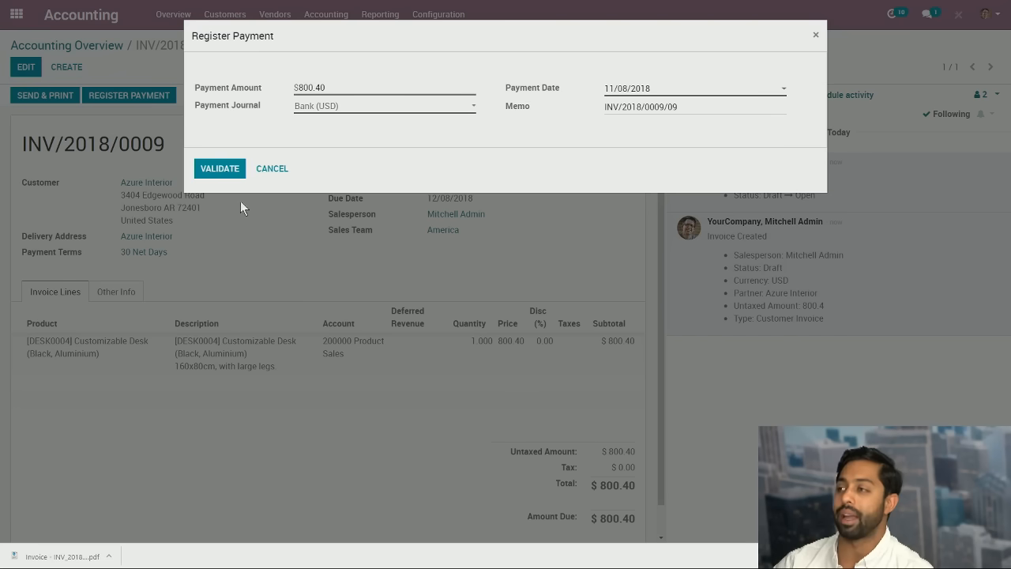
pyautogui.click(236, 170)
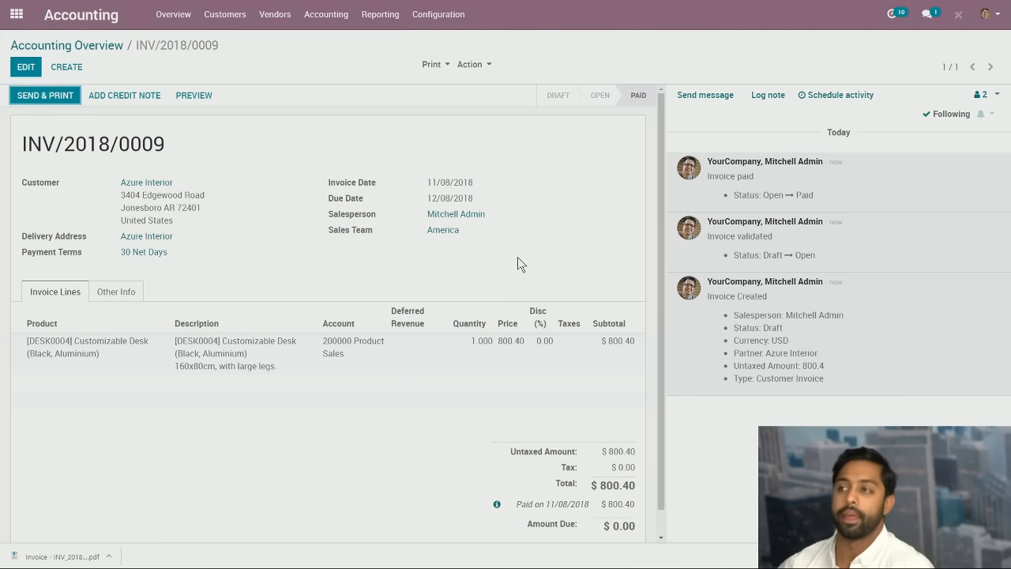
# Step: Open the vendor bills awaiting validation from the Accounting Overview and start a new vendor bill
pyautogui.click(117, 16)
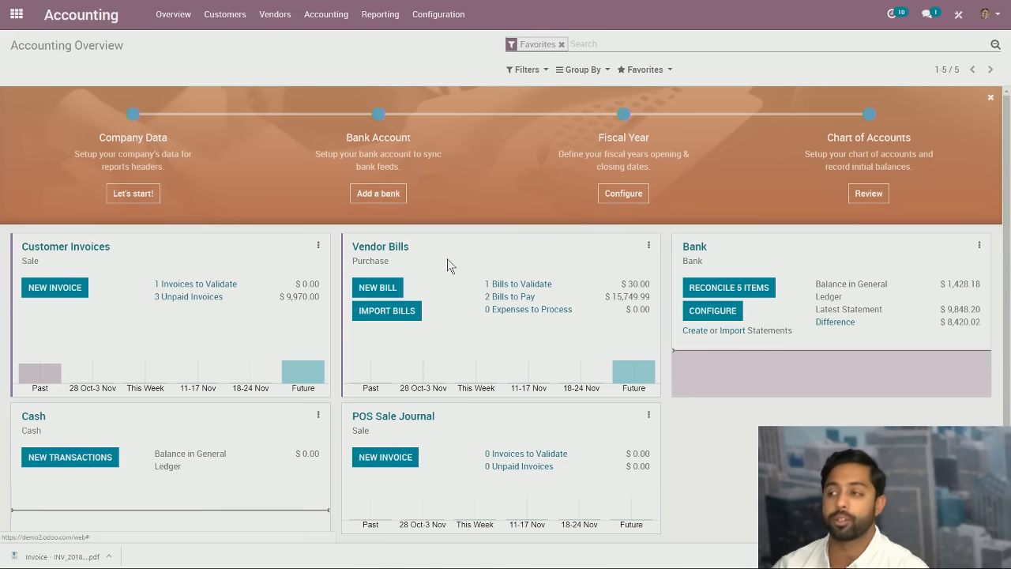
pyautogui.click(526, 287)
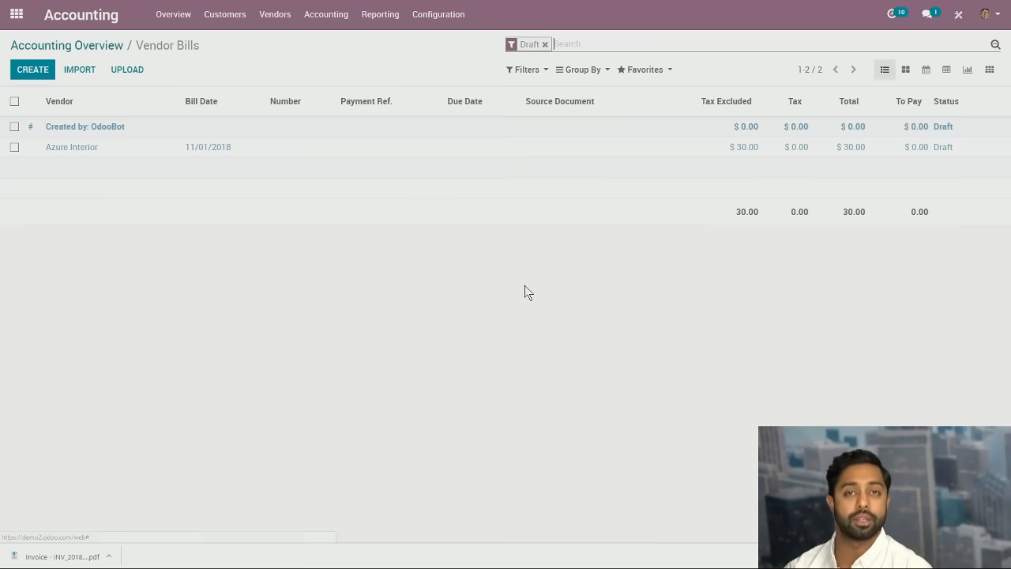
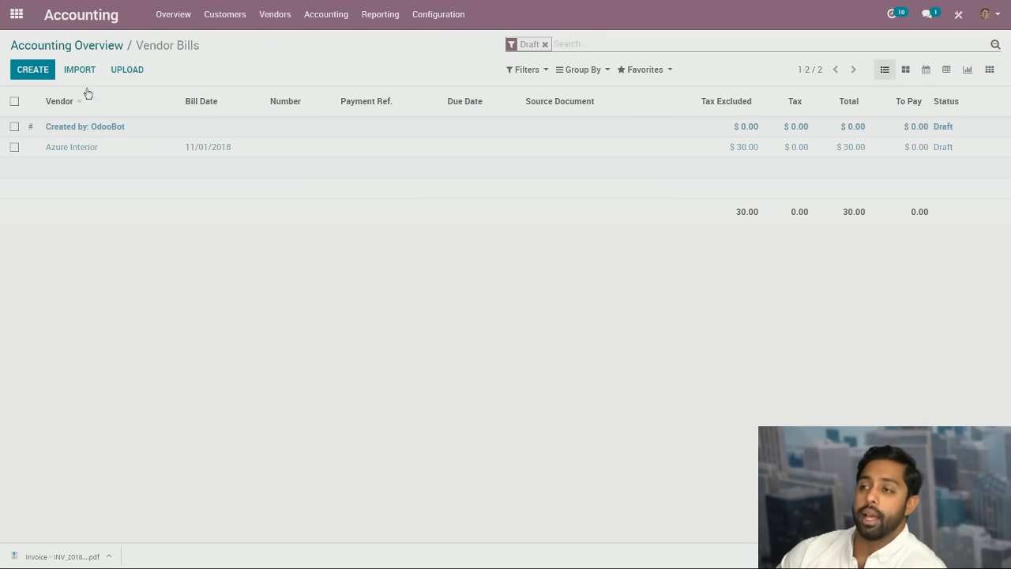
pyautogui.click(34, 70)
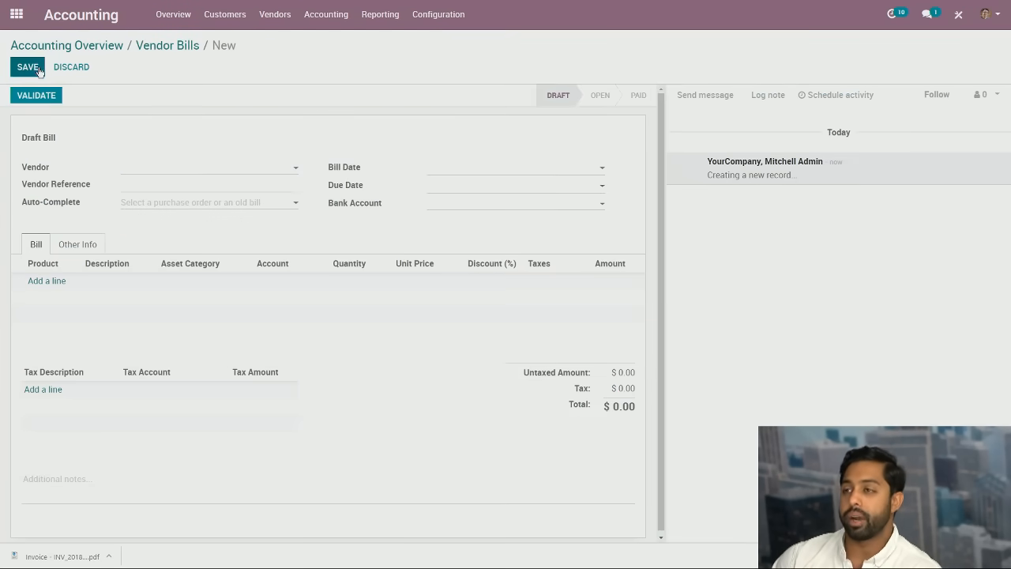
# Step: Set the bill's vendor to the Deco Addict contact and check the auto-complete choices for purchase orders or old bills
pyautogui.click(229, 167)
pyautogui.click(254, 204)
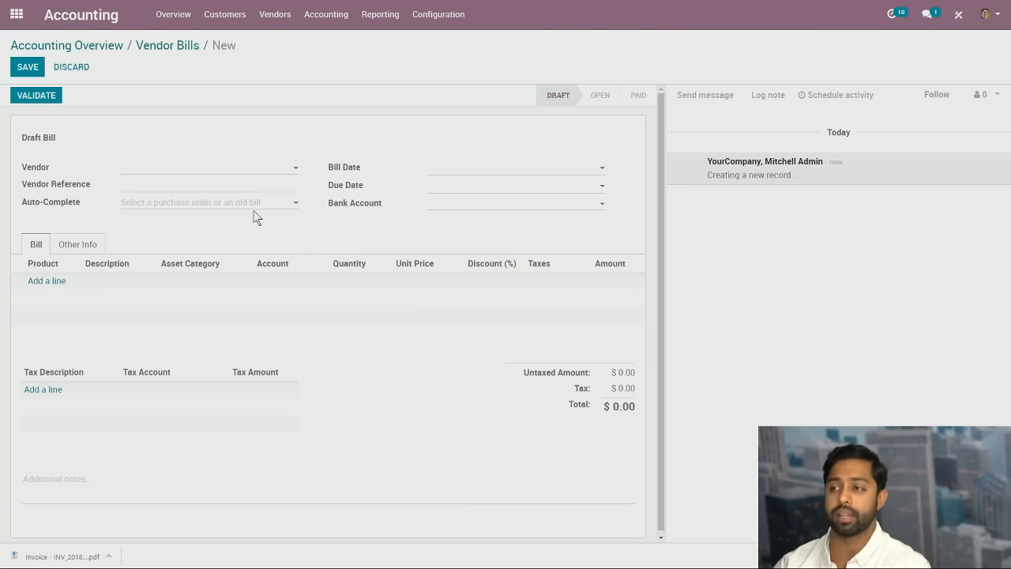
pyautogui.click(226, 181)
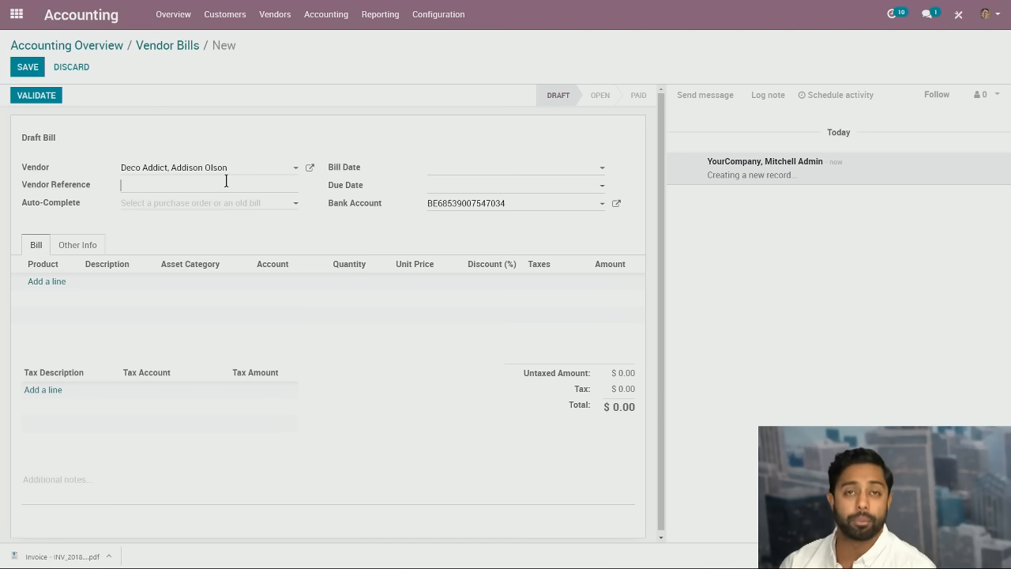
pyautogui.click(238, 204)
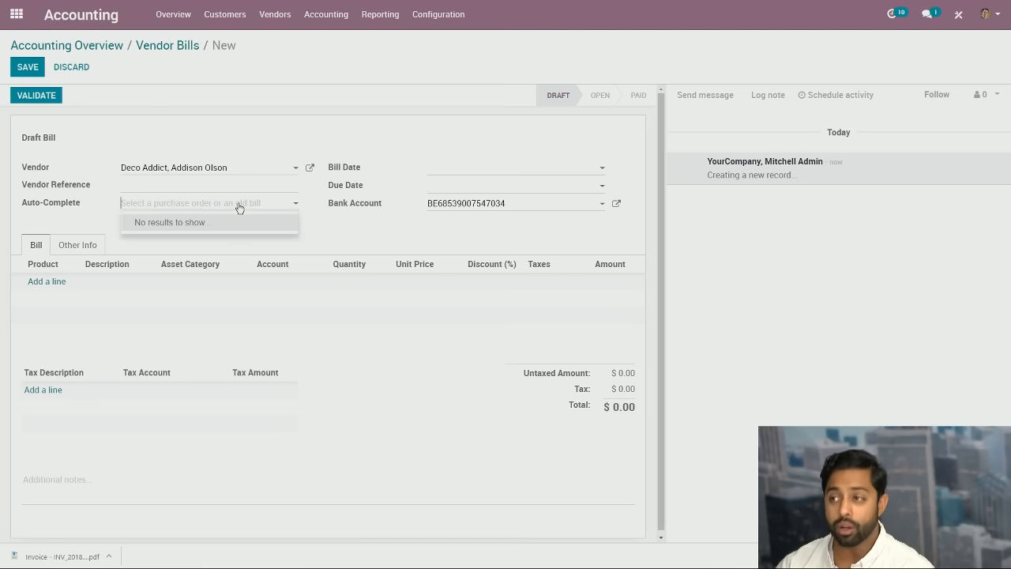
pyautogui.click(110, 219)
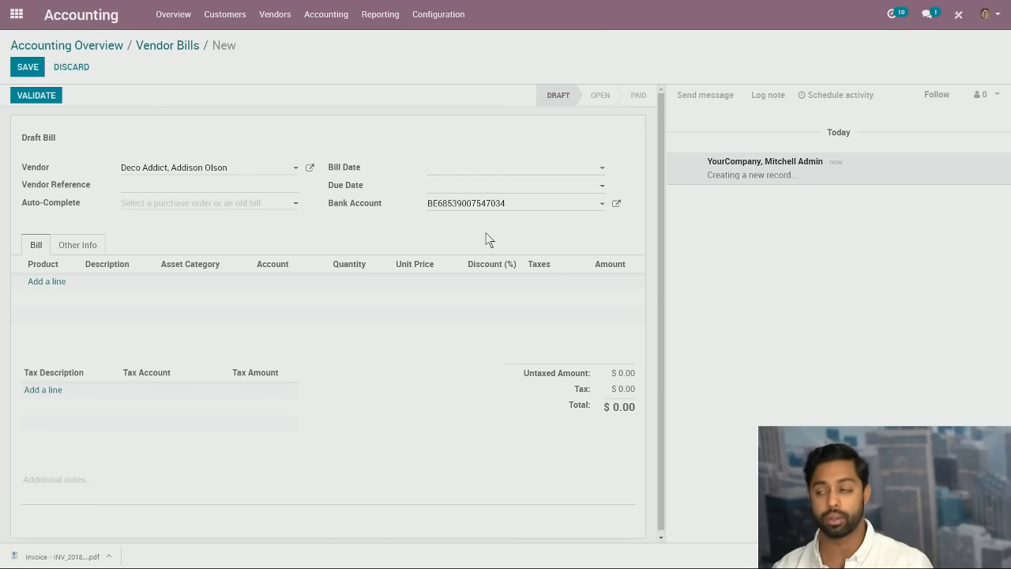
# Step: Set the bill date to 11/08/2018 and the due date to 11/22/2018
pyautogui.click(493, 168)
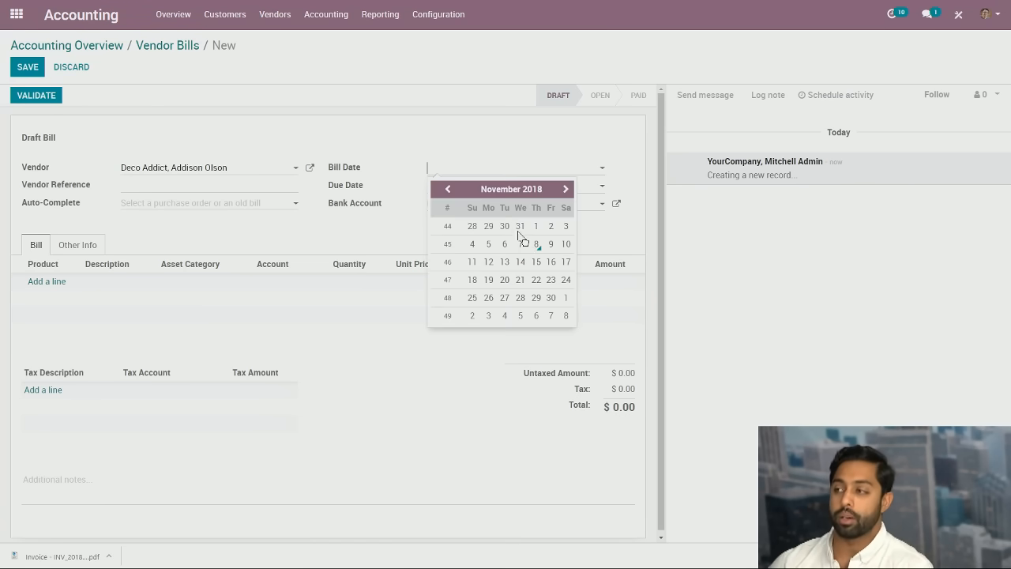
pyautogui.click(540, 245)
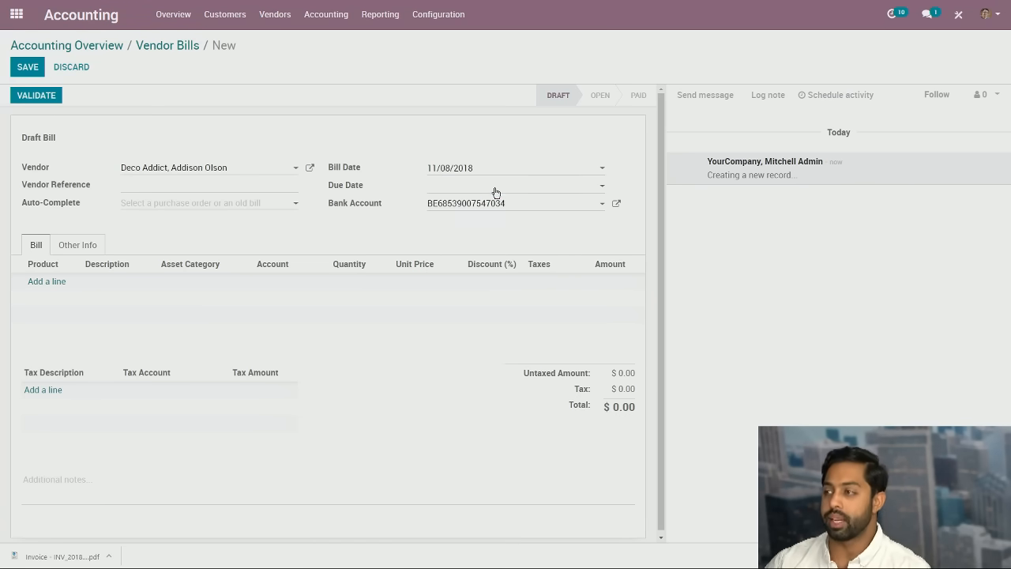
pyautogui.click(496, 188)
pyautogui.click(536, 299)
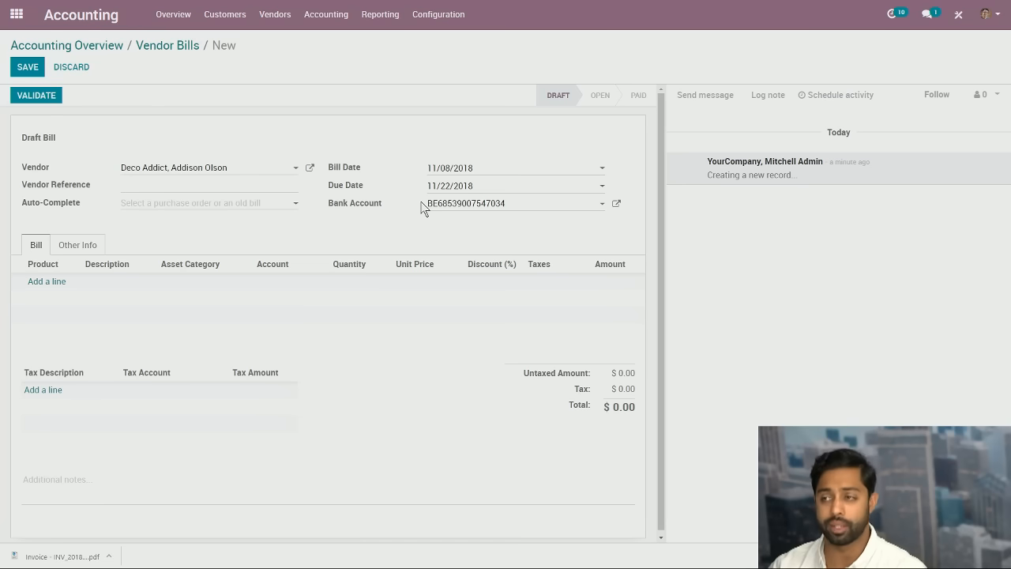
# Step: Add a bill line for the product [CONS_25630] Screw with a quantity of 10000
pyautogui.click(52, 281)
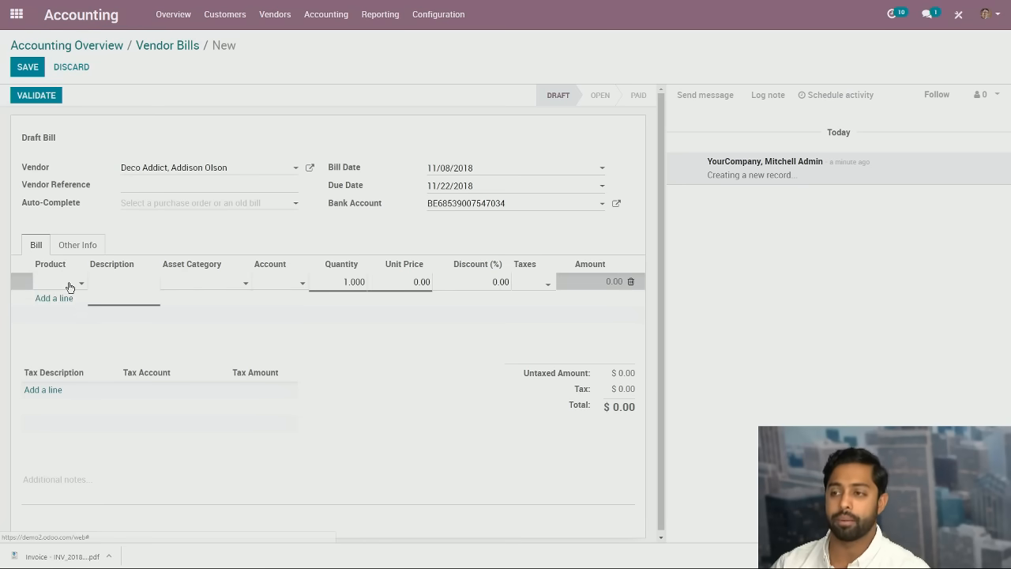
pyautogui.click(66, 283)
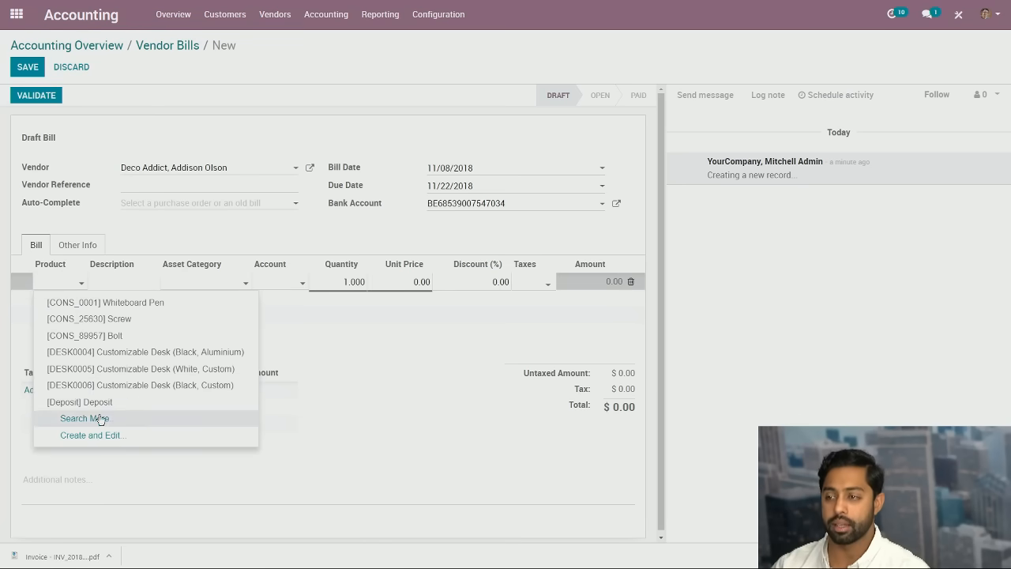
pyautogui.click(117, 320)
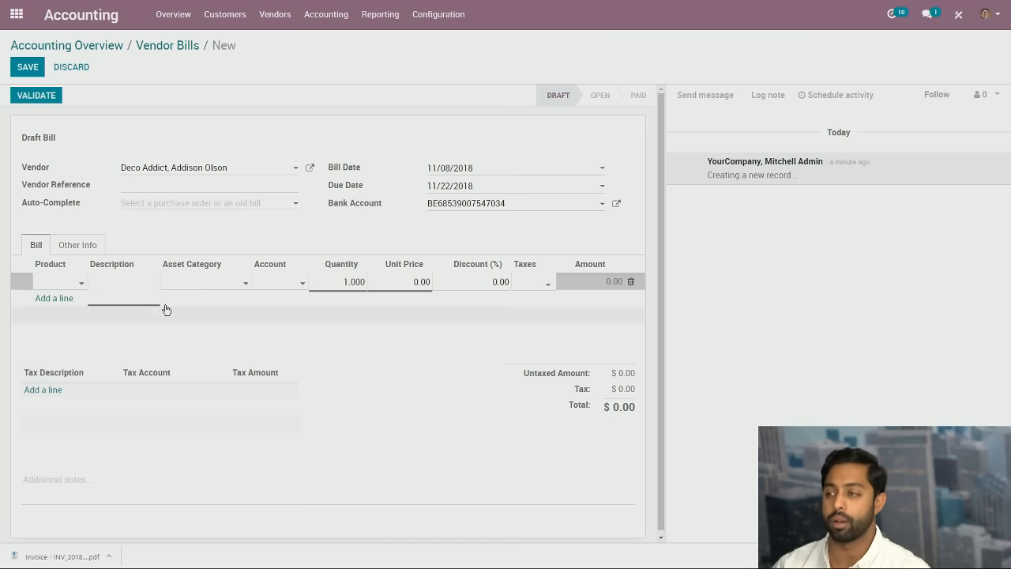
pyautogui.click(332, 283)
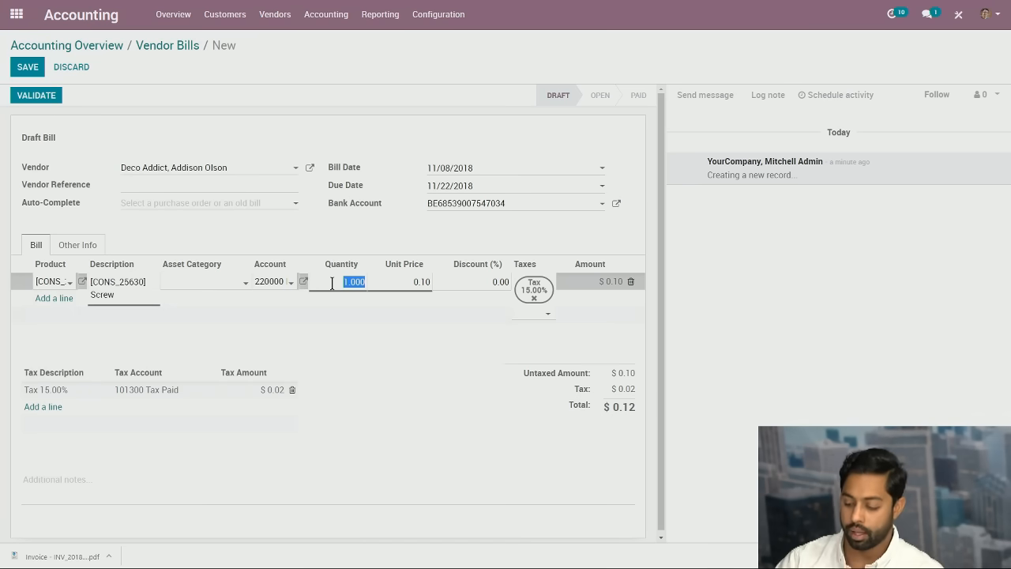
pyautogui.press('BackSpace')
pyautogui.write('10000')
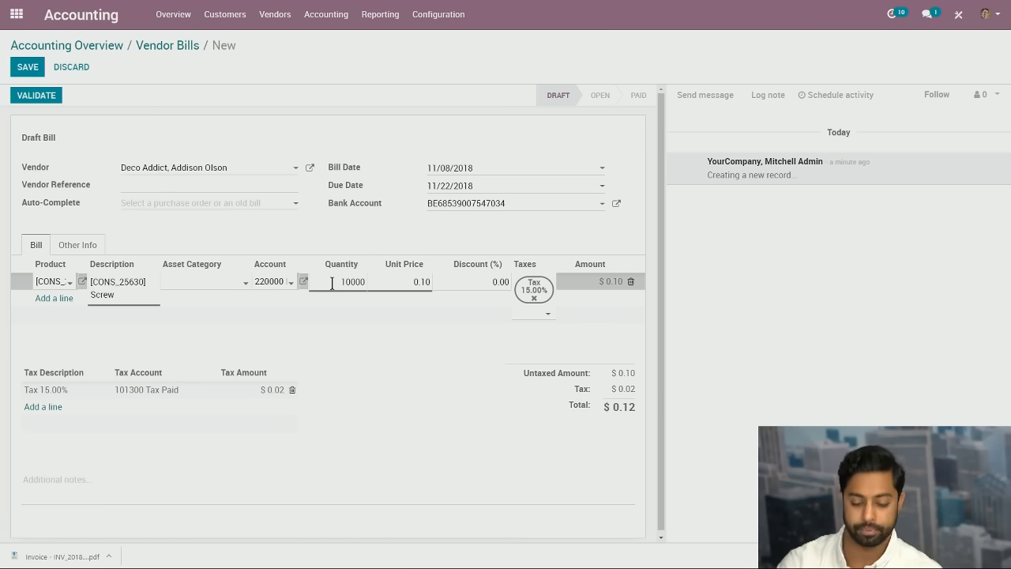
pyautogui.press('Tab')
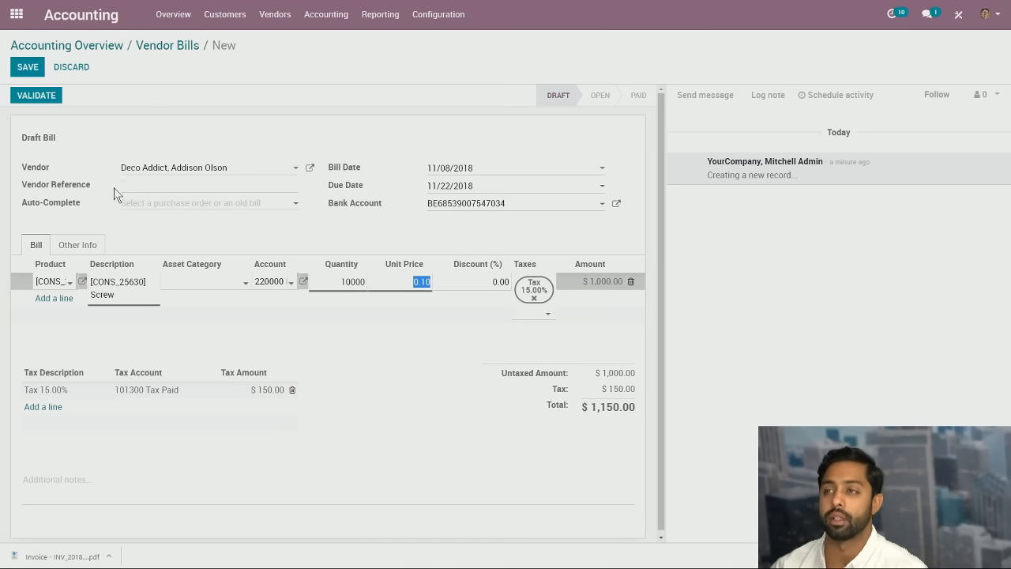
# Step: Save and validate the vendor bill and return to the Accounting Overview
pyautogui.click(24, 68)
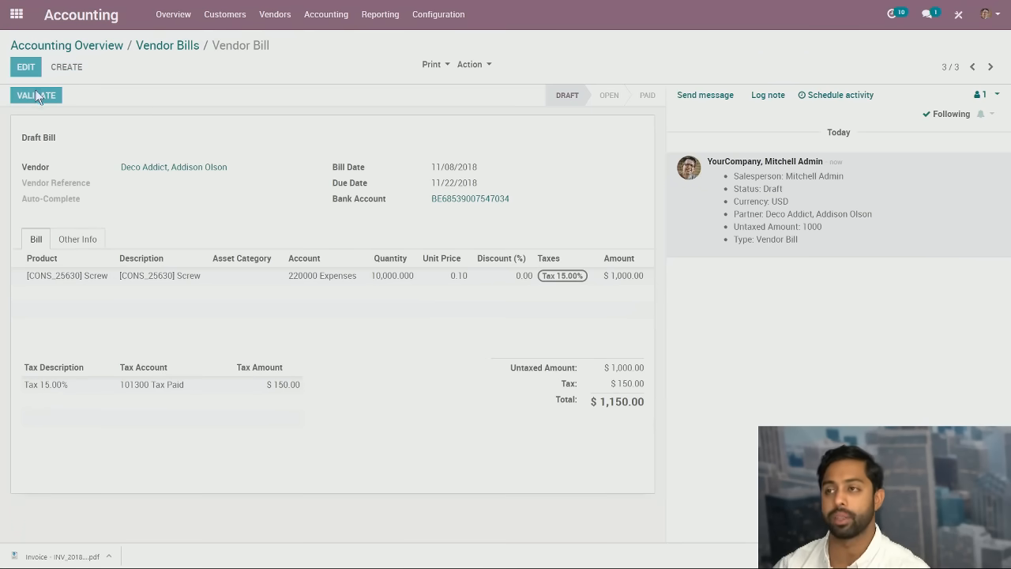
pyautogui.click(36, 95)
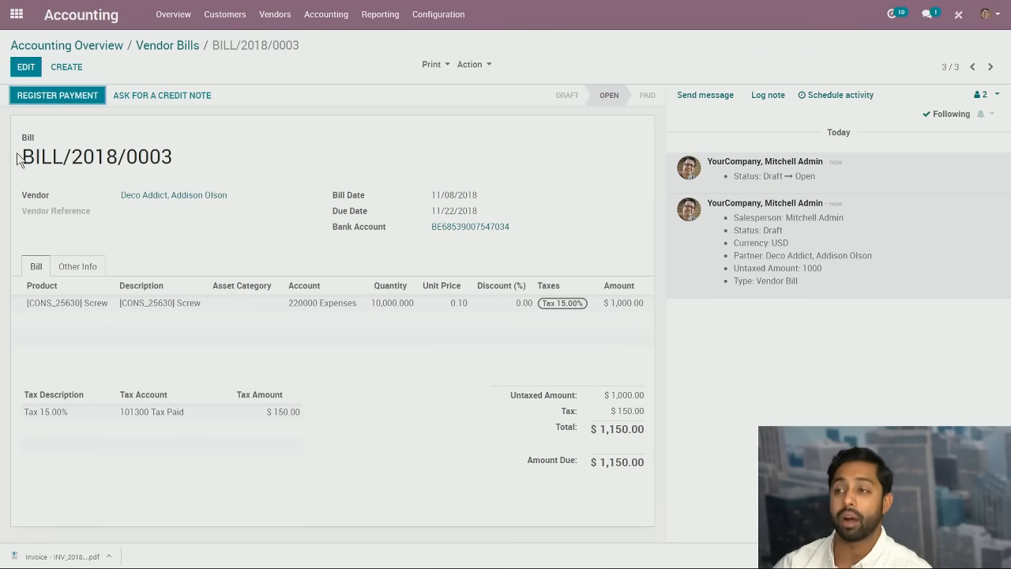
pyautogui.moveTo(17, 154); pyautogui.dragTo(136, 175)
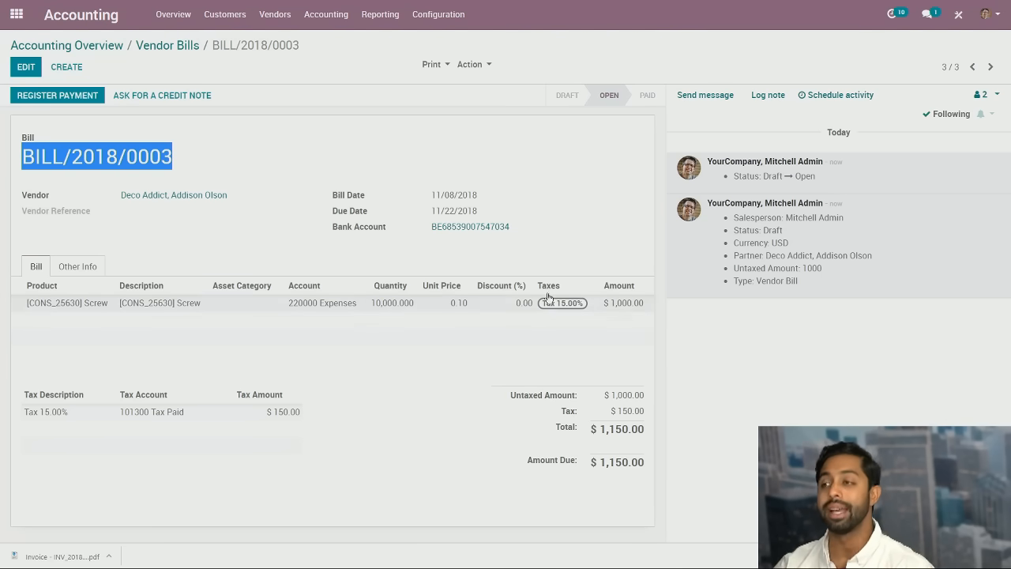
pyautogui.click(278, 187)
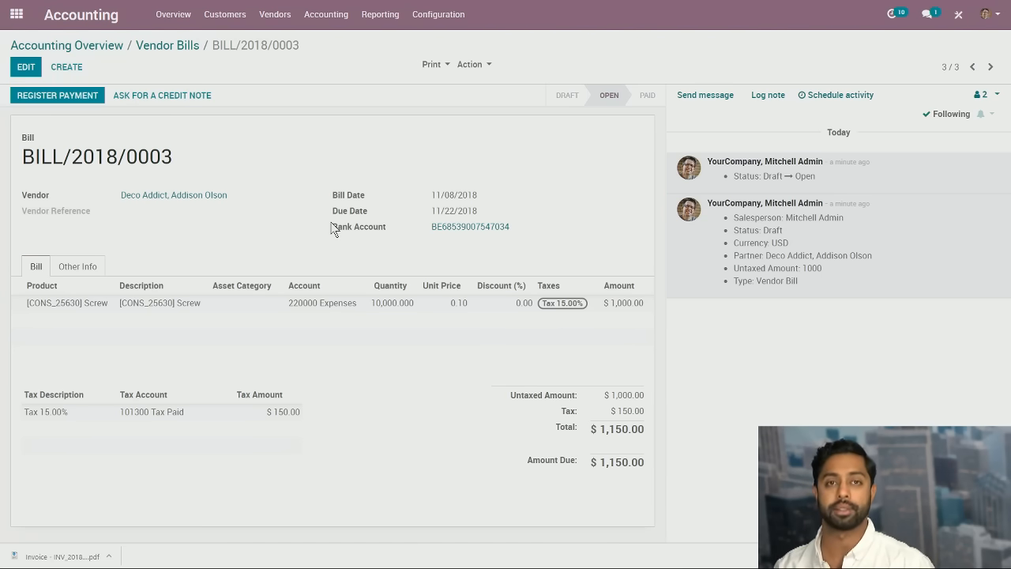
pyautogui.click(85, 45)
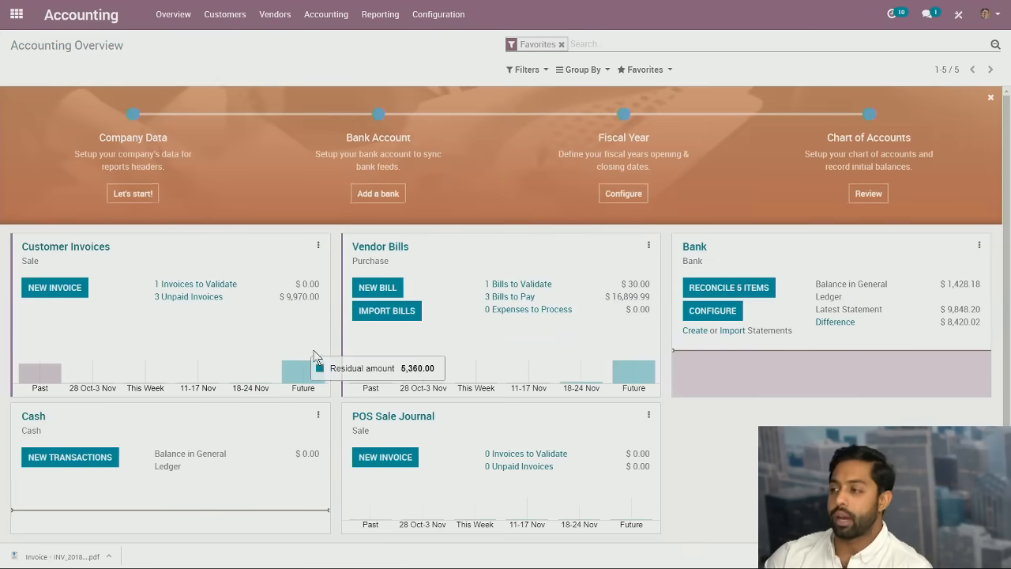